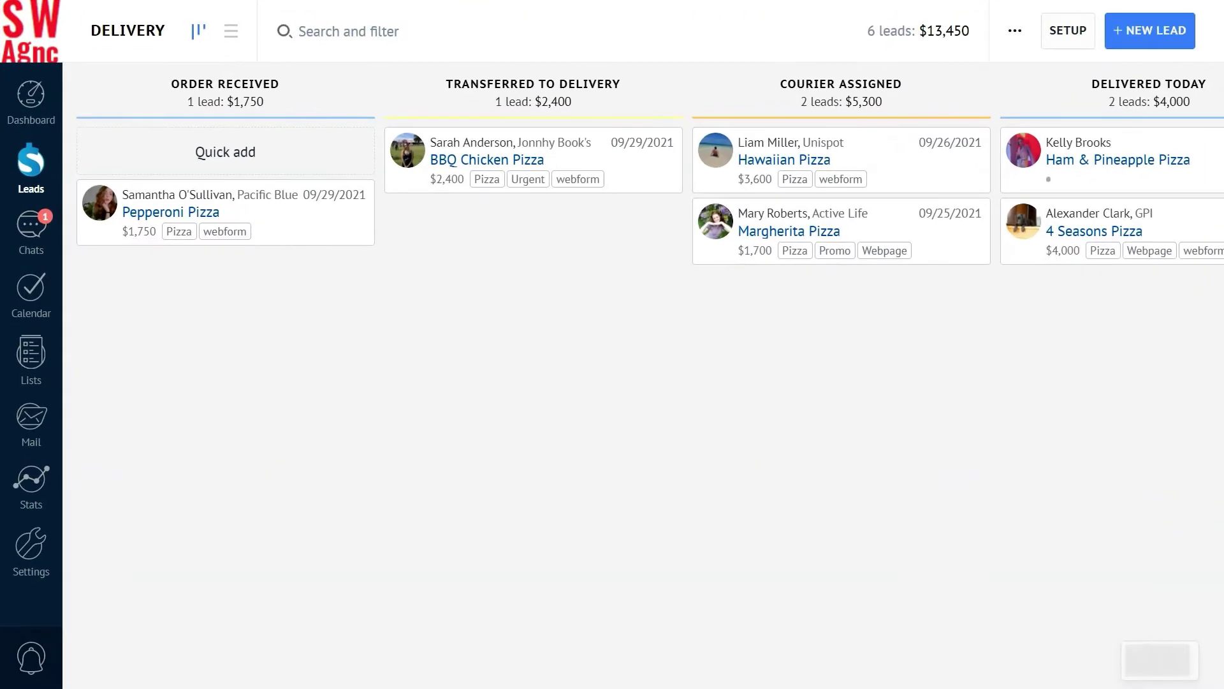
From the pipeline setup, add a Generate form trigger under the Delivered Today stage.
click(1068, 30)
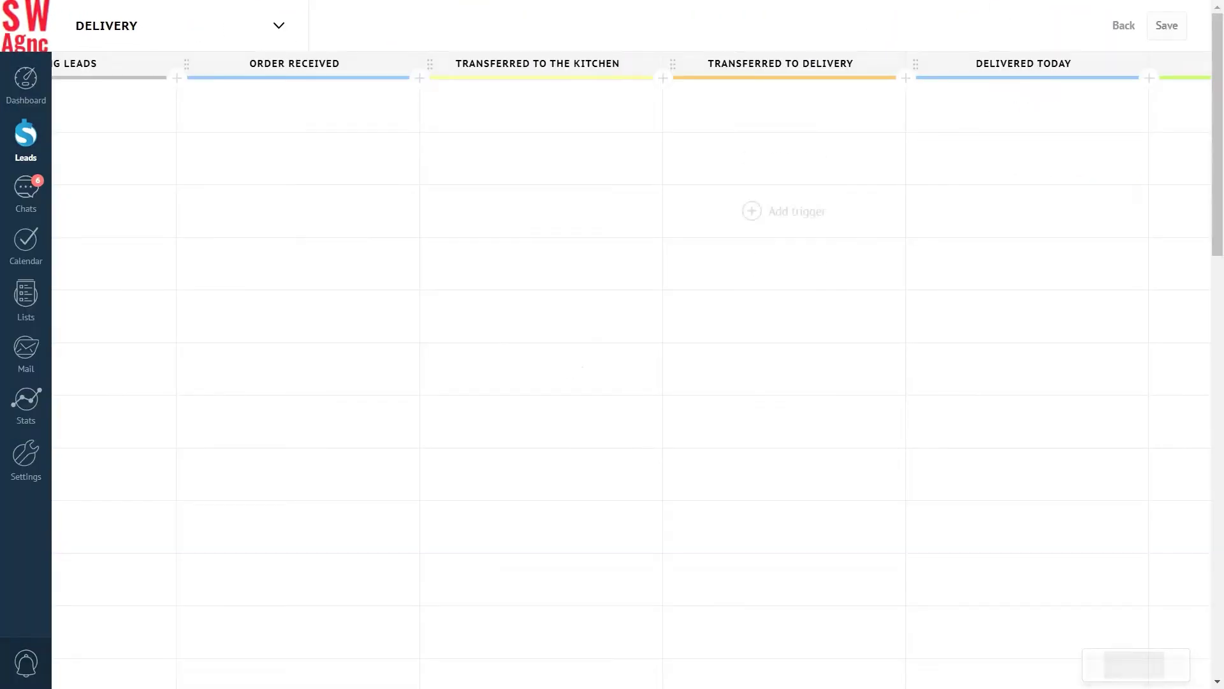
click(1010, 106)
click(805, 387)
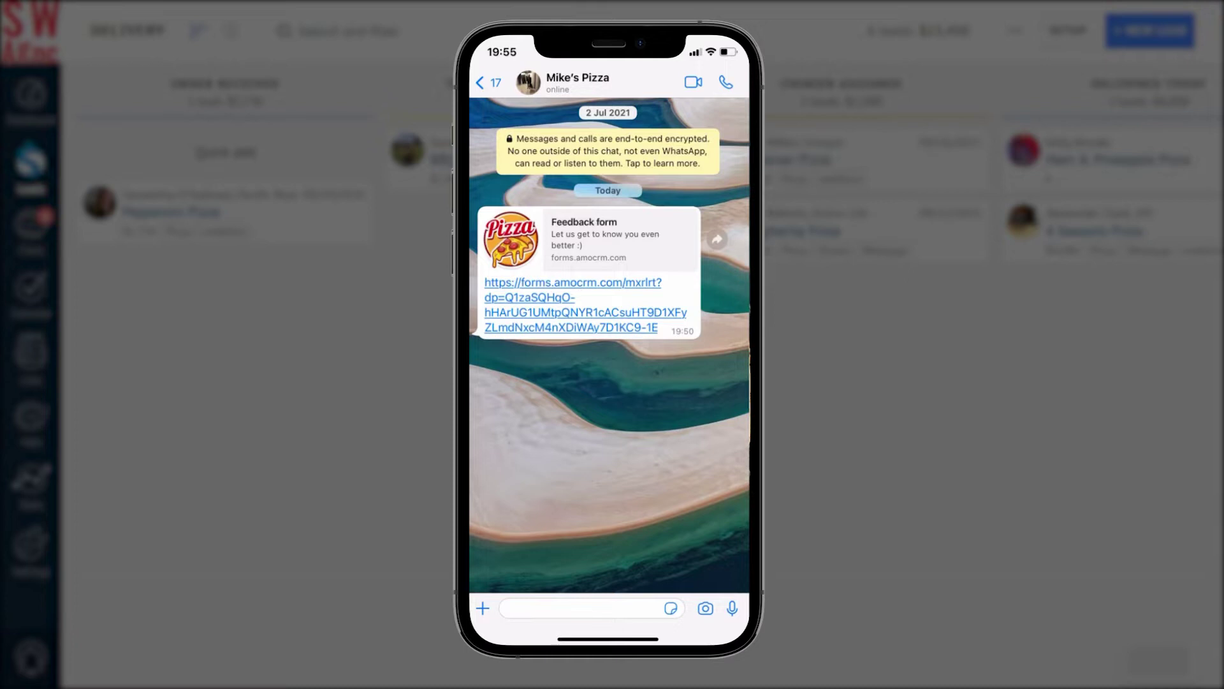
Open the feedback form link and answer Yes to the delivery service and pizza quality questions.
click(547, 306)
click(505, 279)
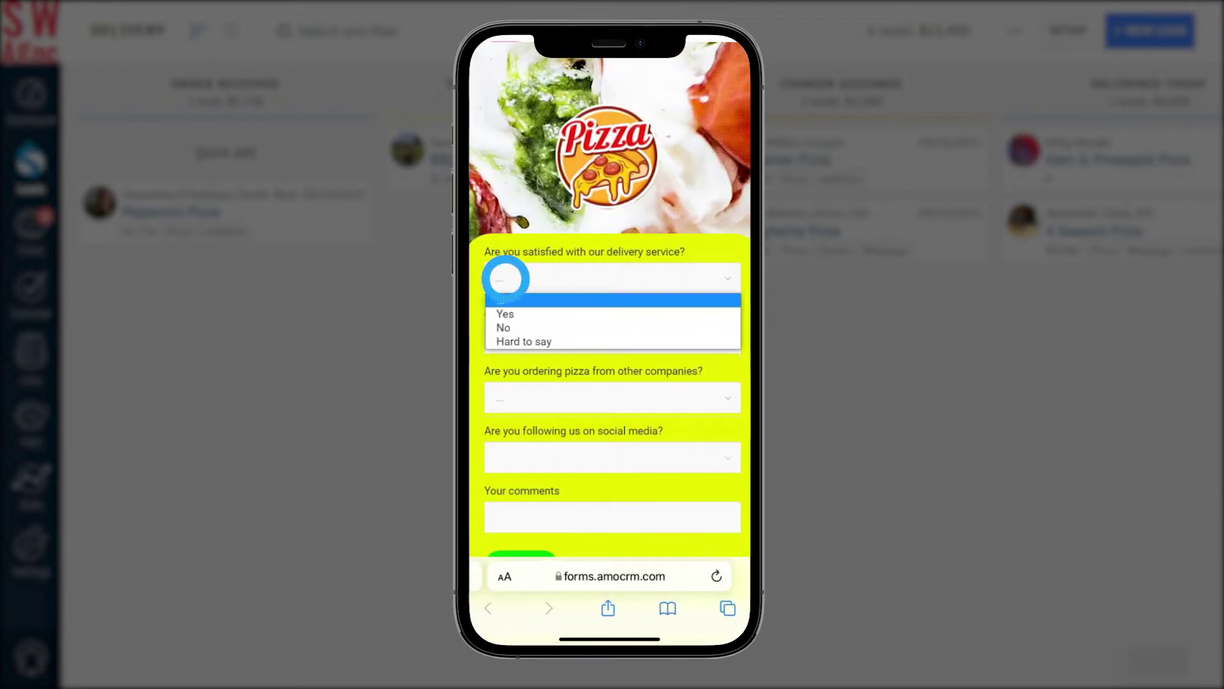
click(522, 313)
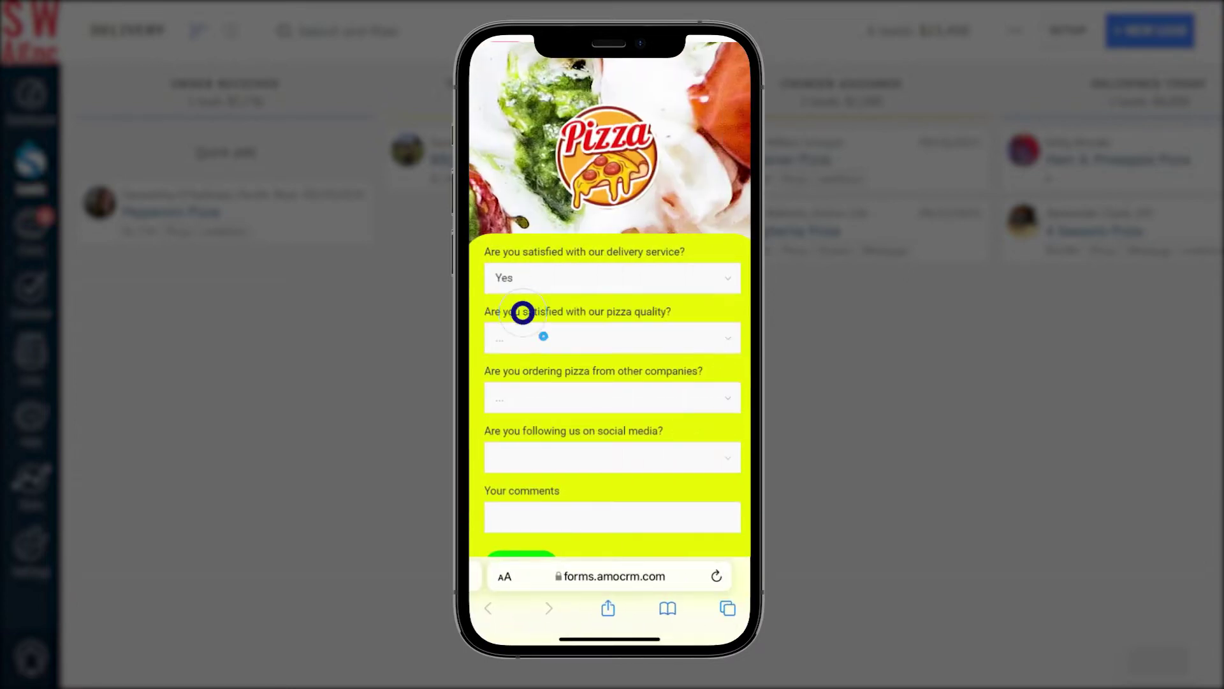
click(542, 336)
click(533, 375)
Answer No to ordering from other companies and 'Yes, on Instagram' for social media.
click(522, 391)
click(510, 447)
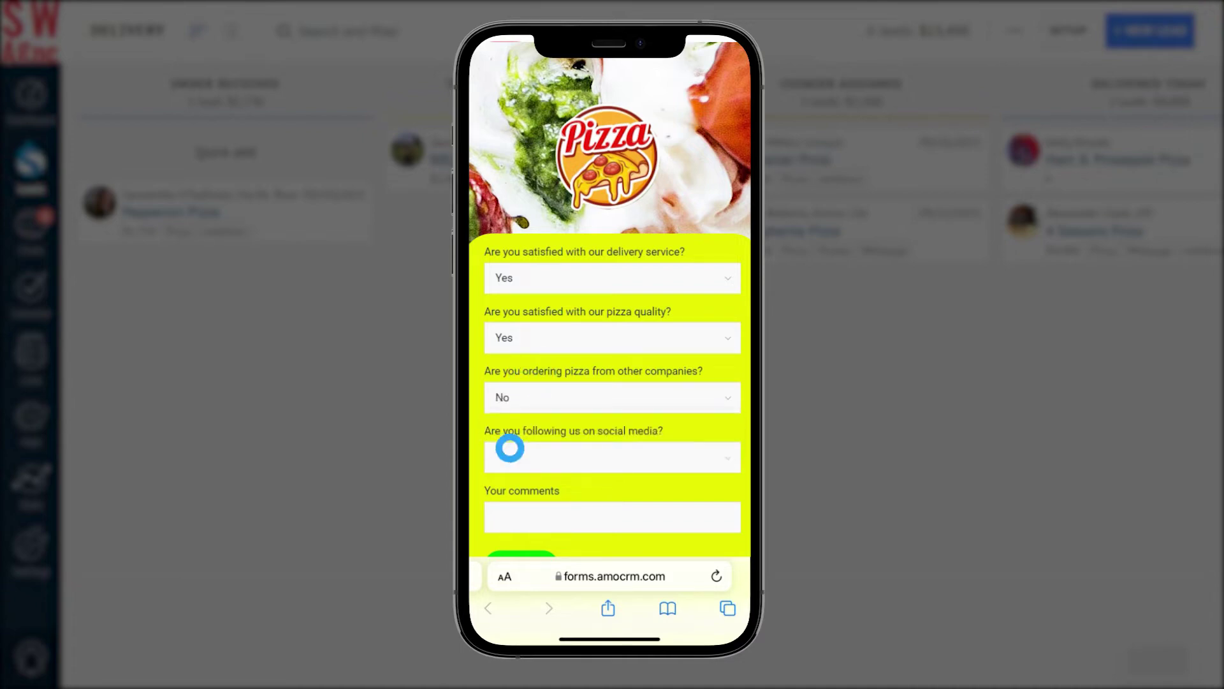
scroll(612, 447, down, 2)
click(533, 397)
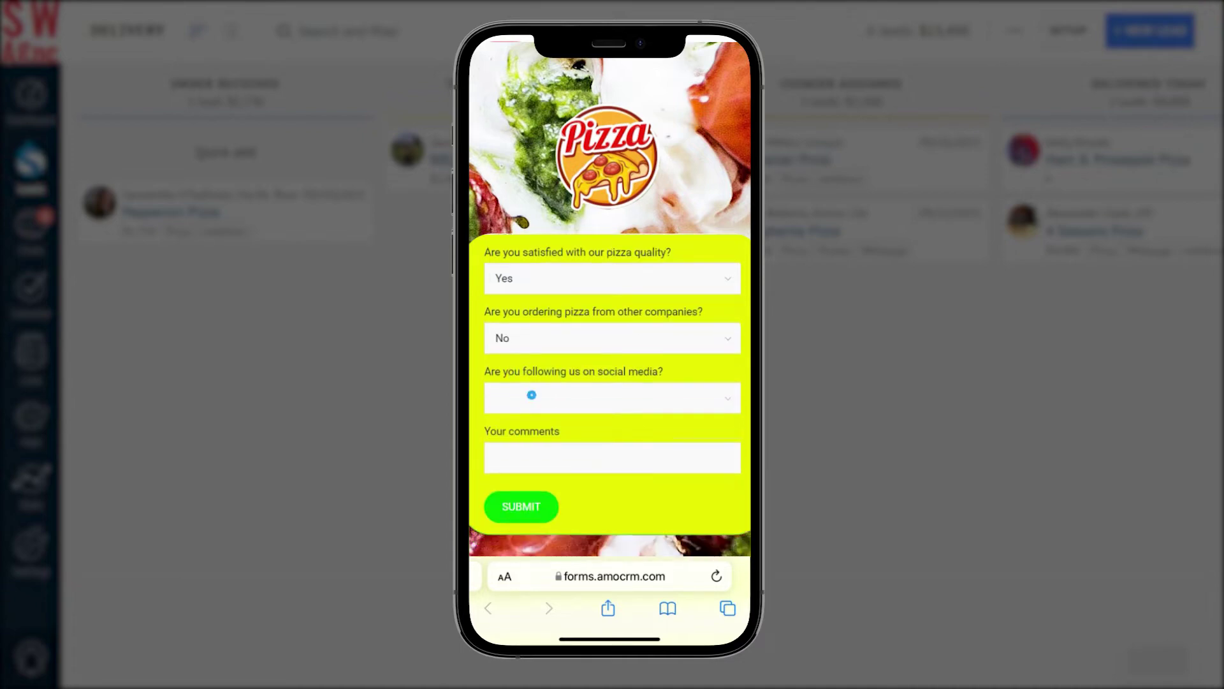
click(500, 440)
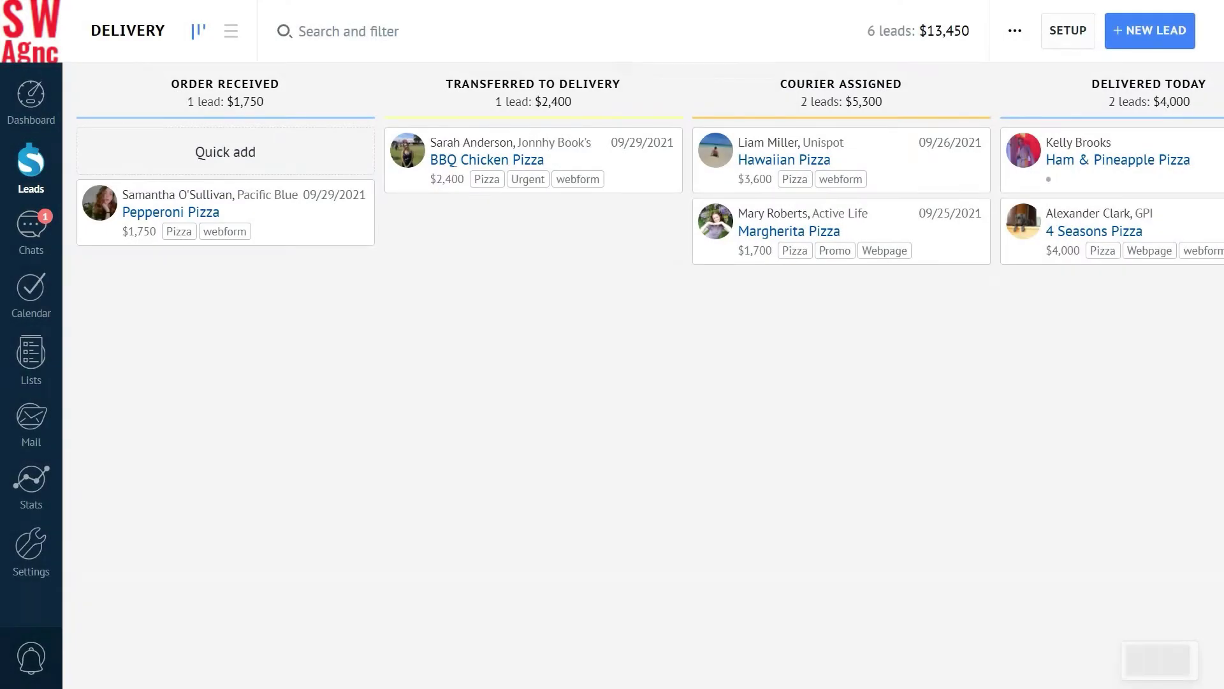
Open the Ham & Pineapple Pizza lead and show its submitted Feedback form answers.
click(1026, 147)
click(329, 139)
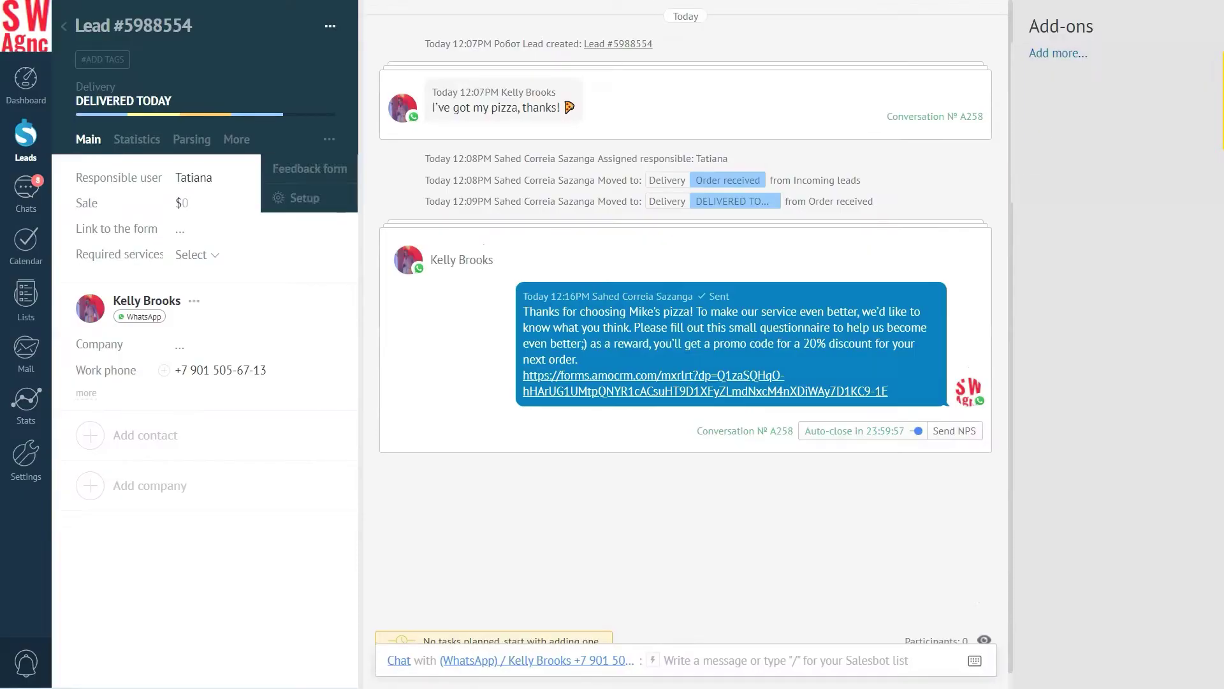
click(315, 165)
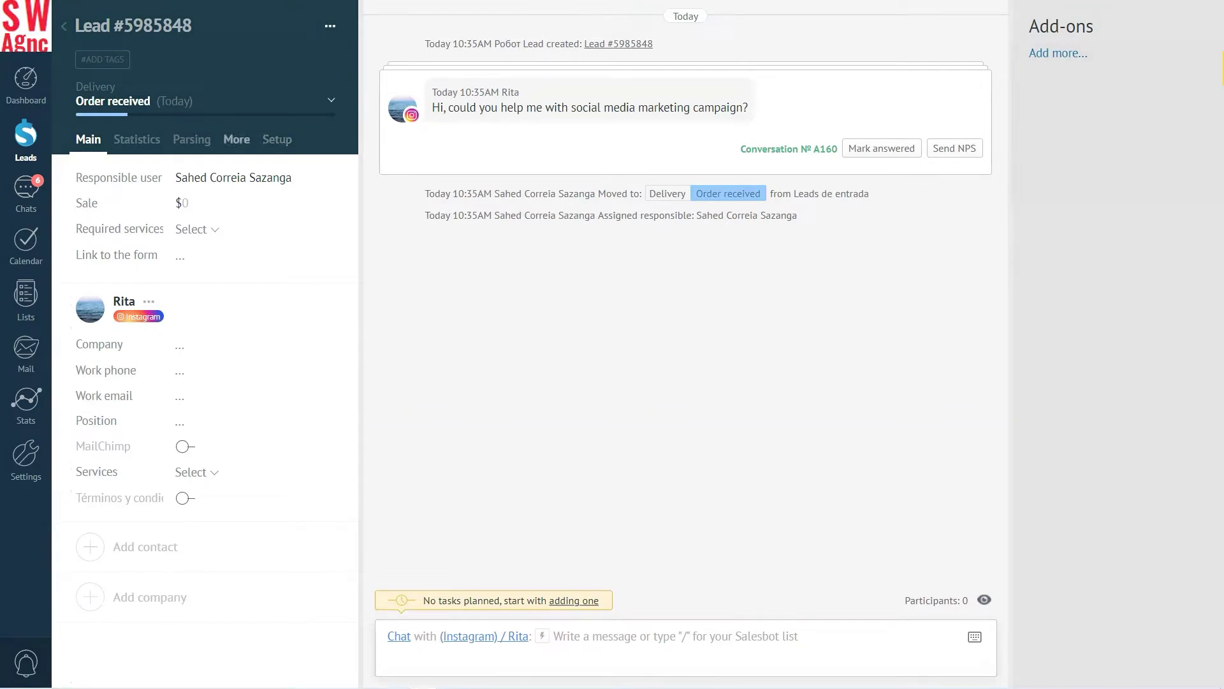
Create a new lead field group named 'Feedback form'.
click(281, 140)
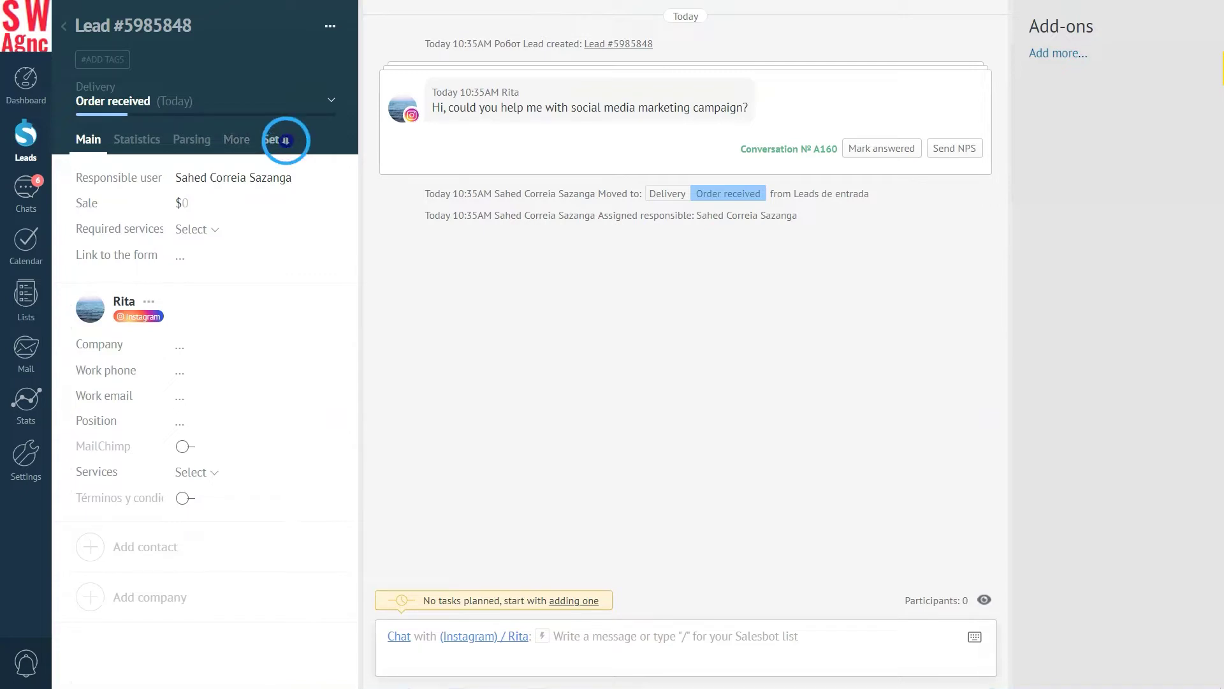
click(266, 133)
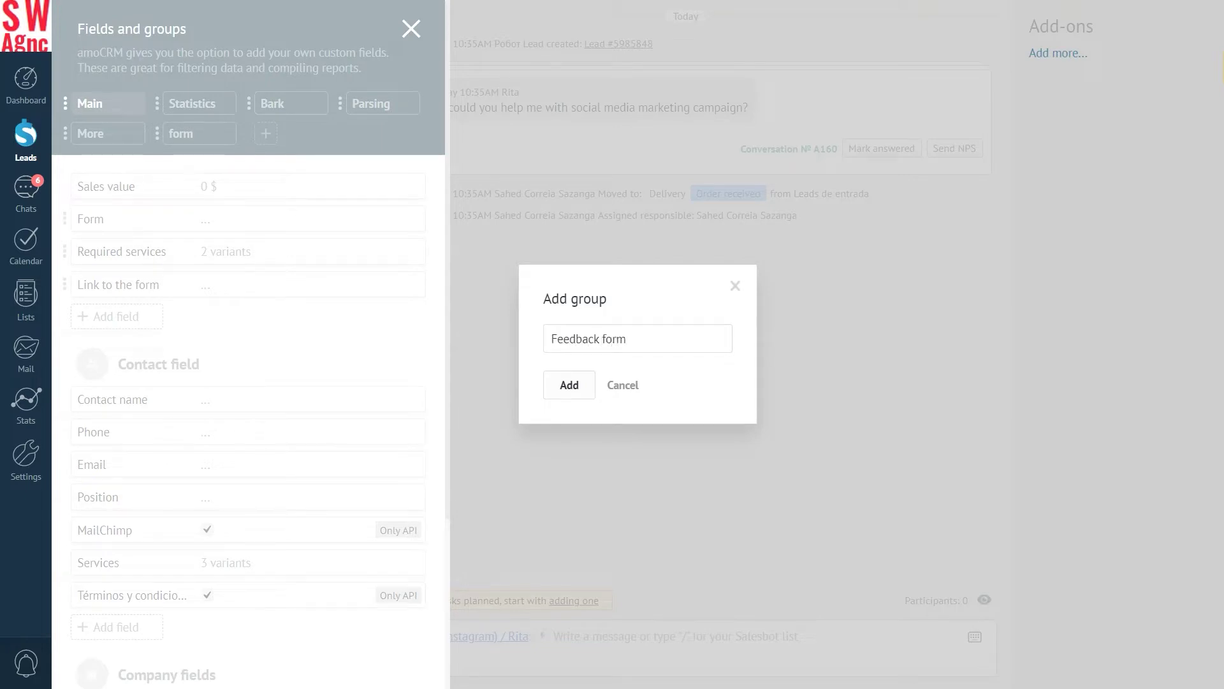
text(Feedback form)
click(568, 385)
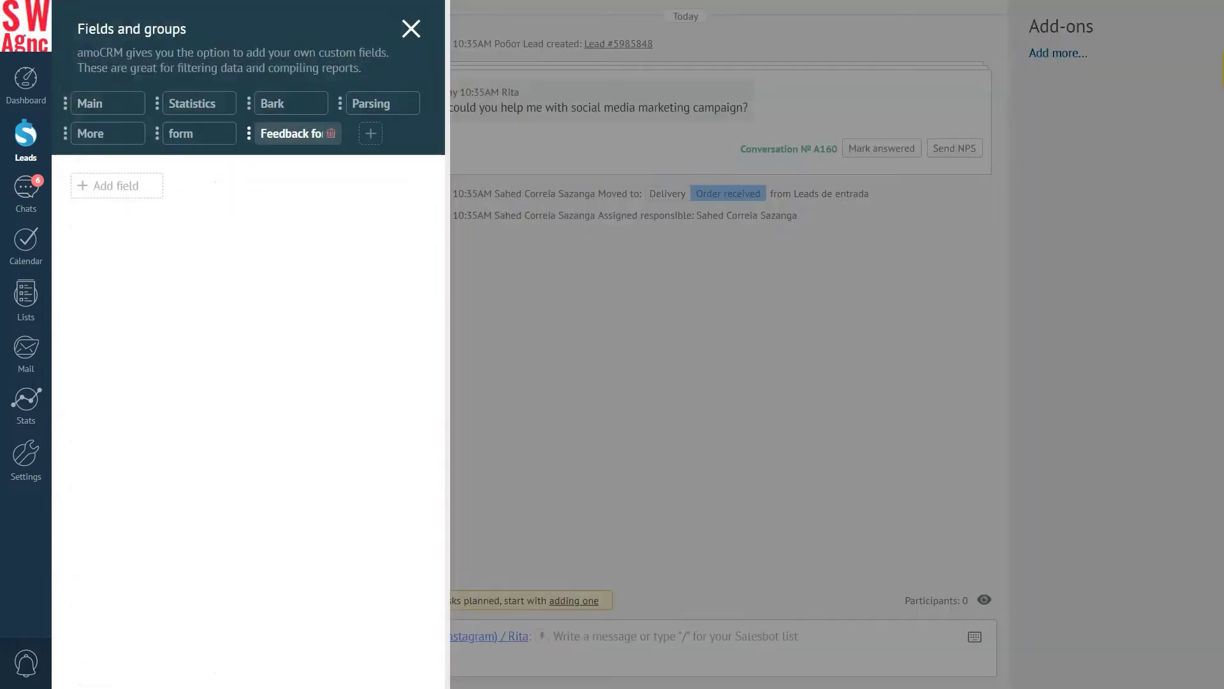
Start adding a field to the Feedback form group and browse the field types.
click(118, 186)
click(119, 186)
scroll(438, 391, down, 2)
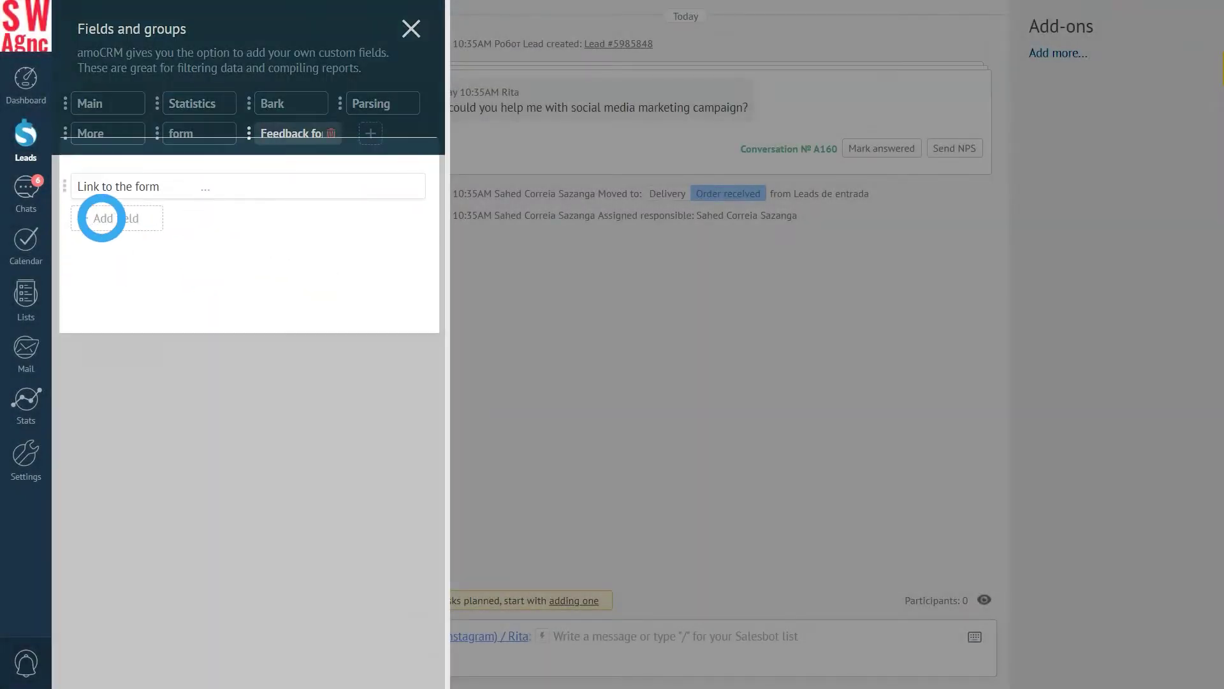
Add a Multiselect field 'Are you satisfied with our delivery service?' with options Yes, No, Hard to say.
click(382, 158)
click(448, 211)
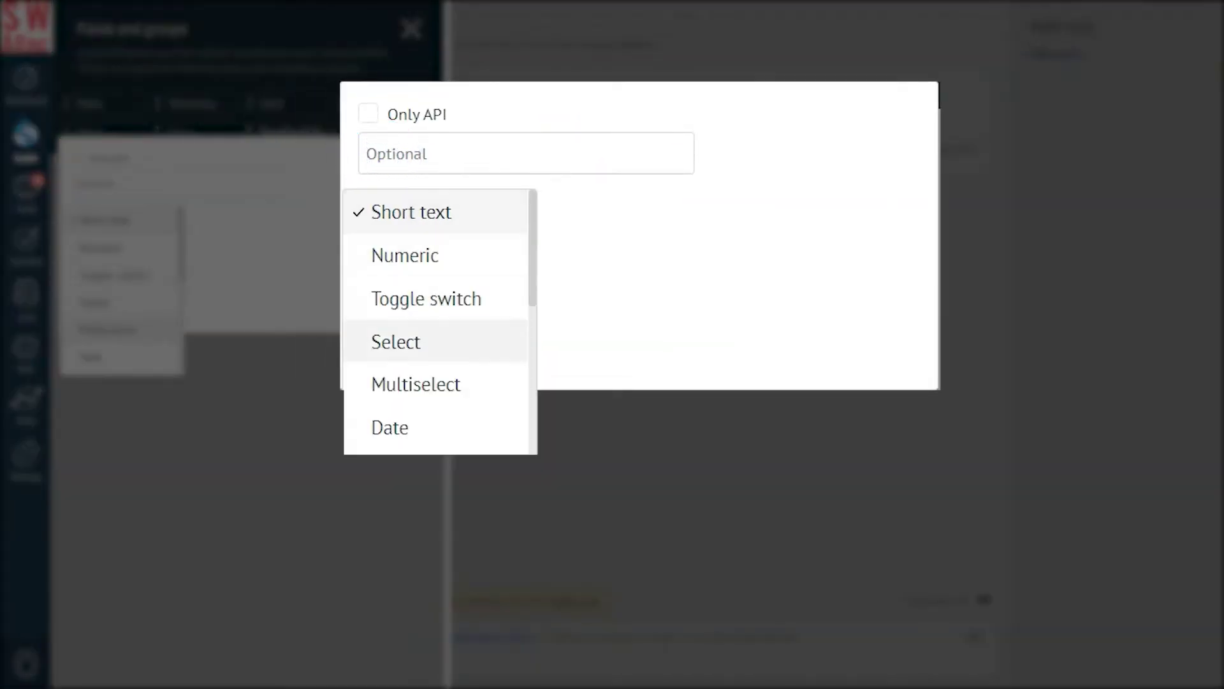
click(411, 387)
click(377, 268)
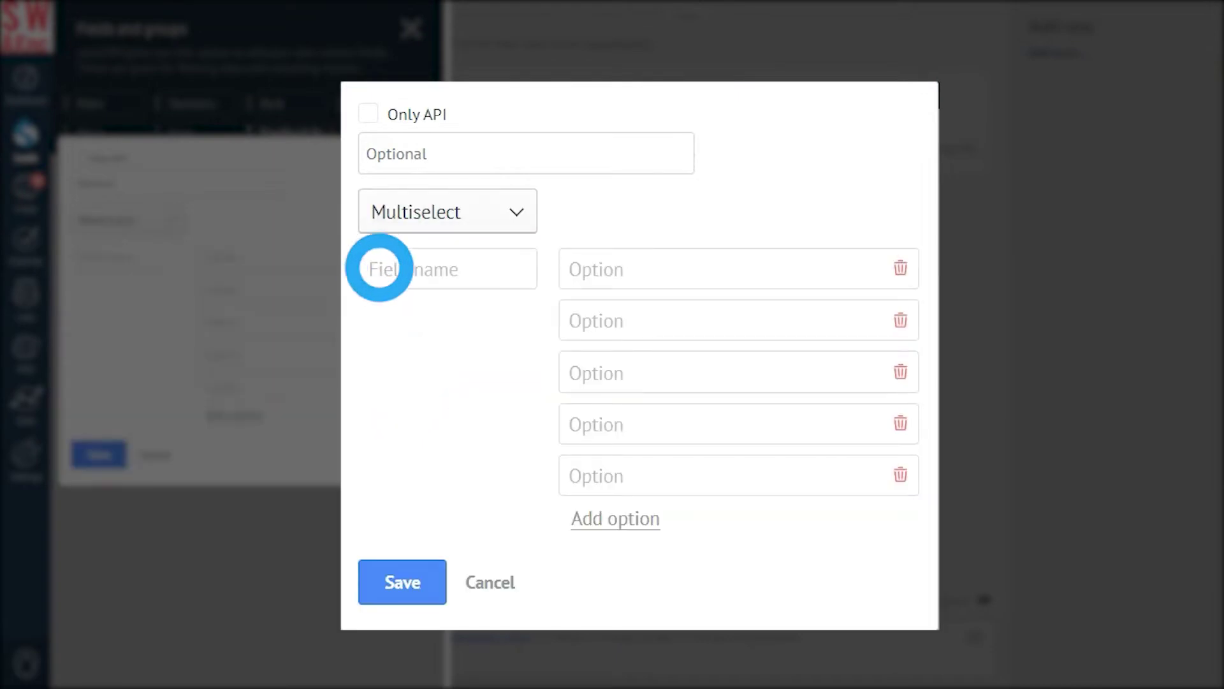
text(Are yo)
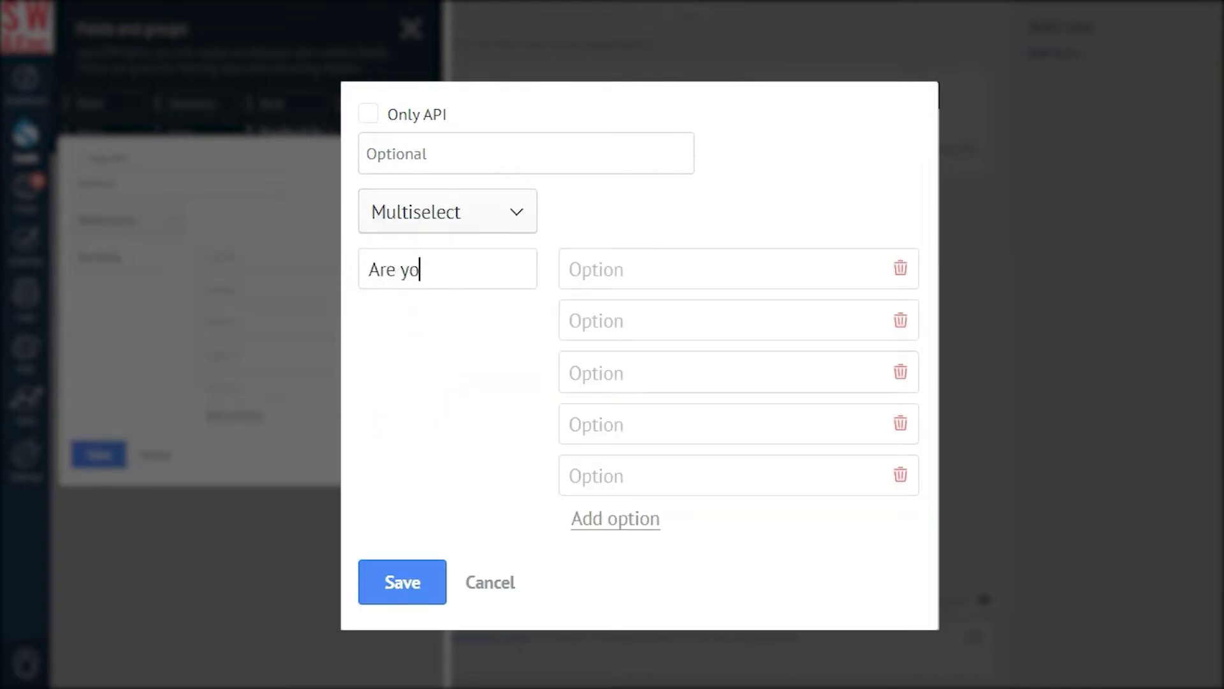
text(u satisfied with our )
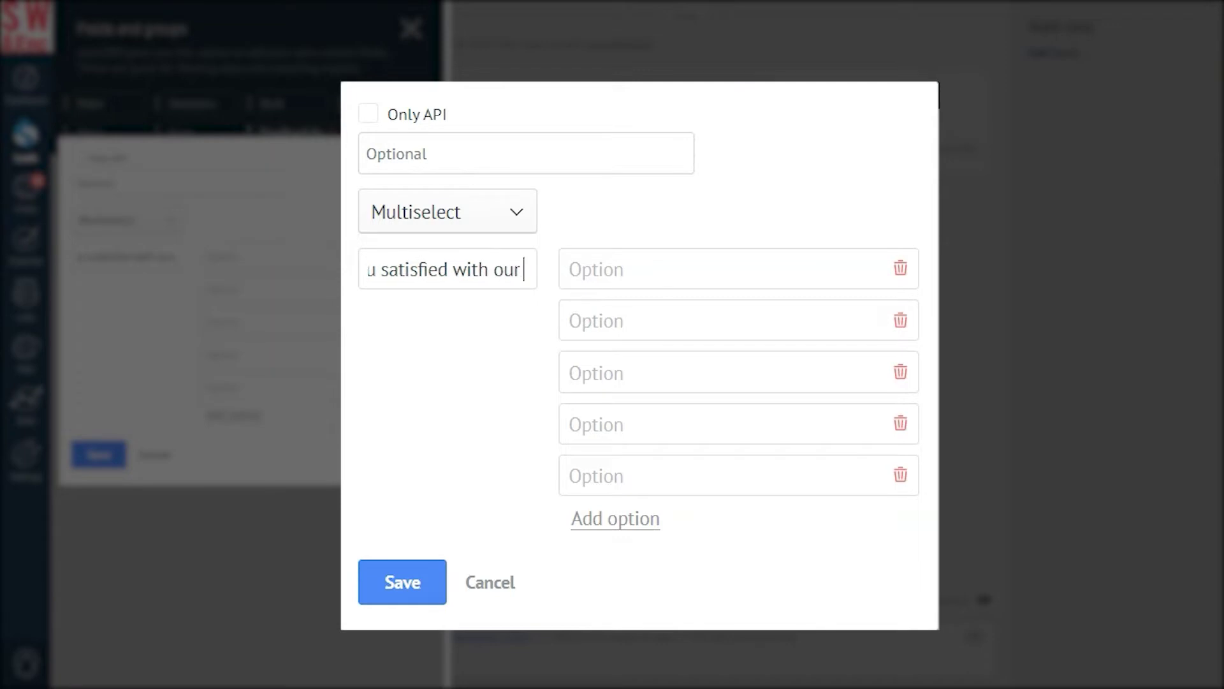
text(delivery service?)
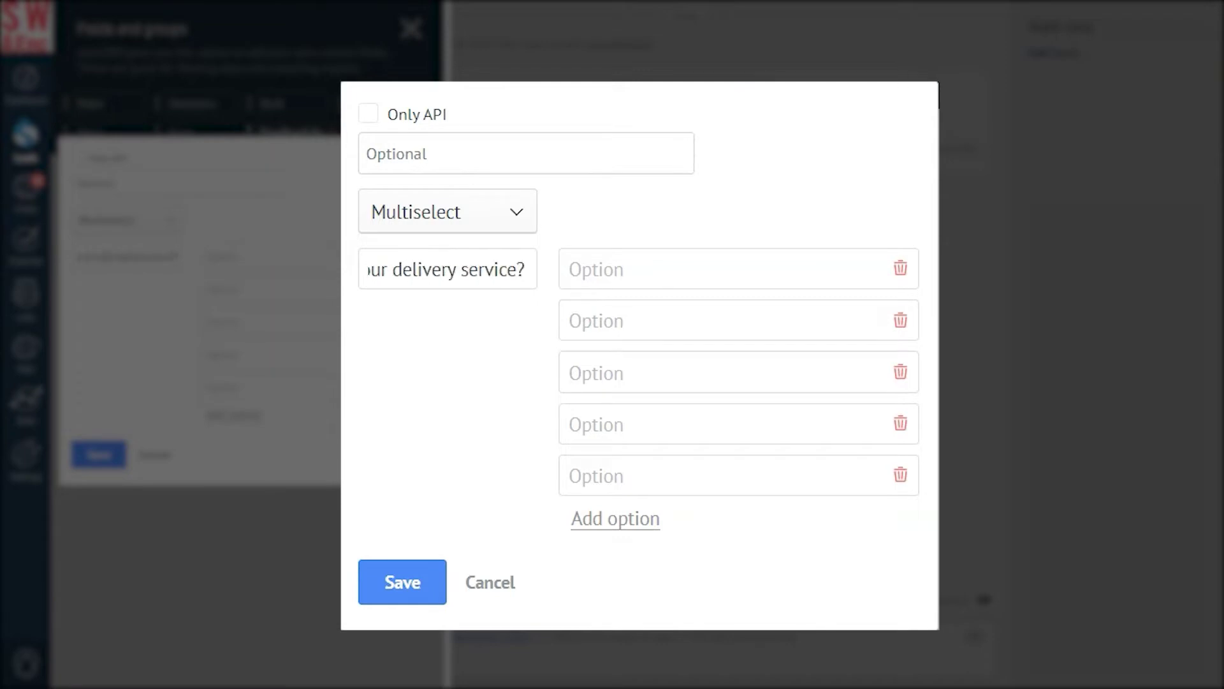
click(597, 272)
text(Yes)
click(580, 317)
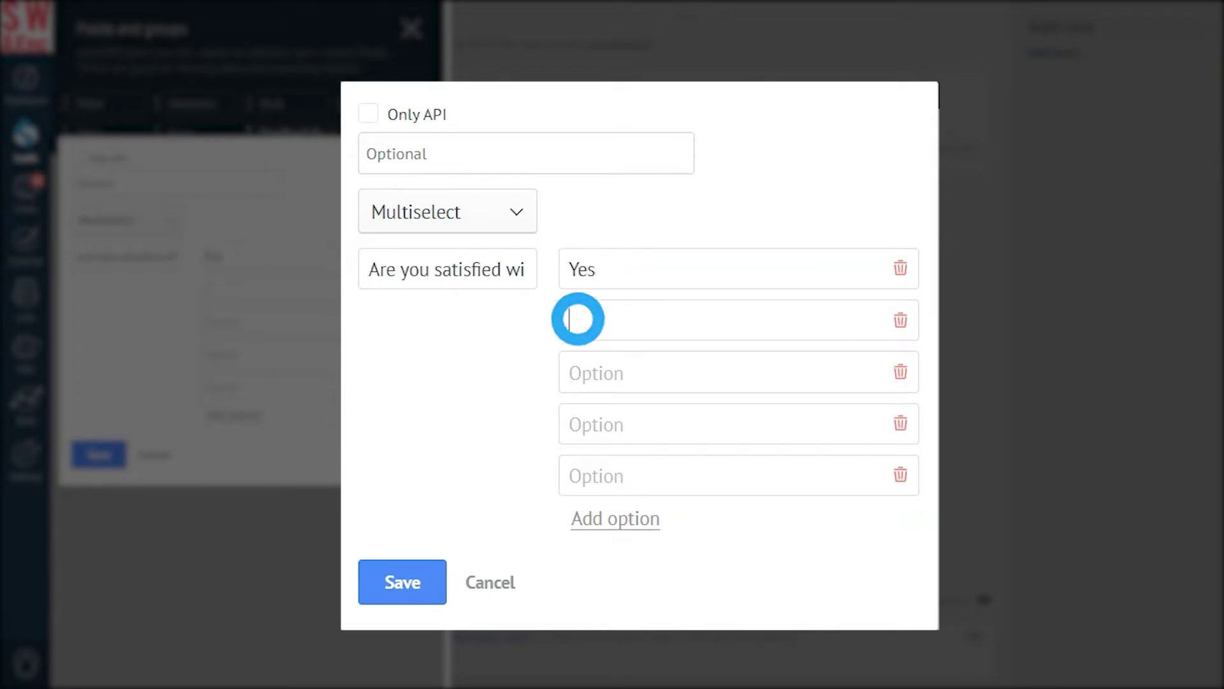
text(No)
click(582, 375)
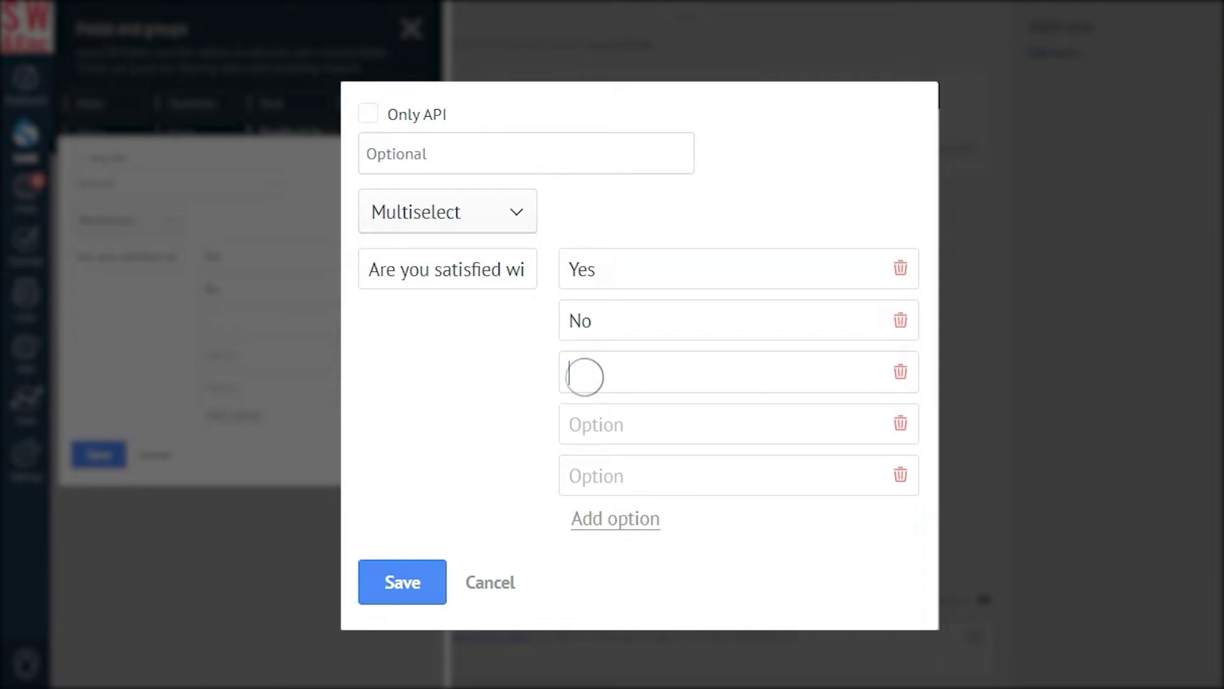
text(Hard to say)
click(402, 582)
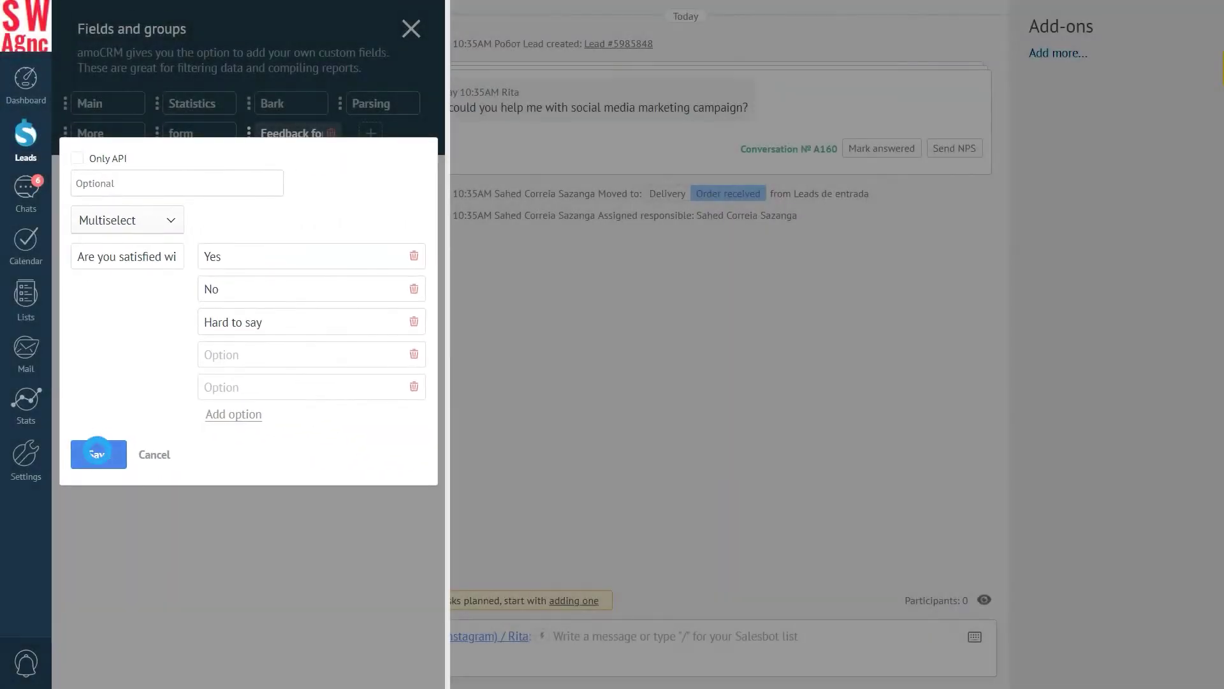
Add a Multiselect field 'Are you satisfied with our pizza quality?' with options Yes, No, Hard to say.
click(83, 250)
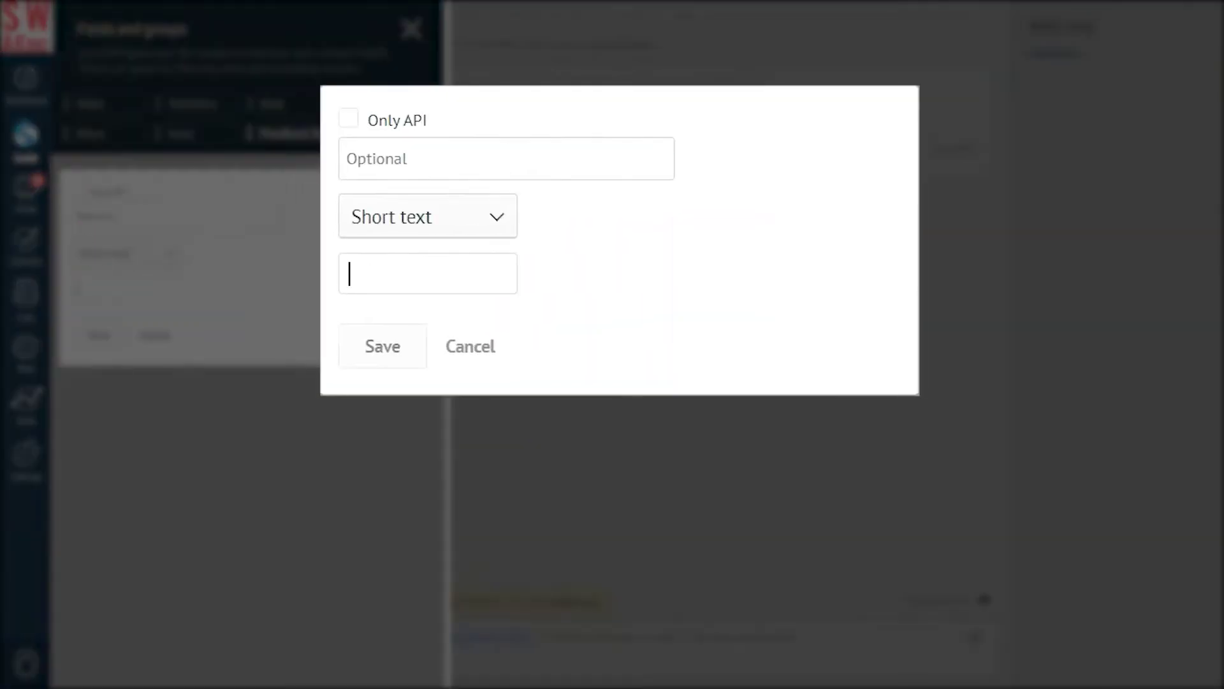
click(374, 219)
click(366, 391)
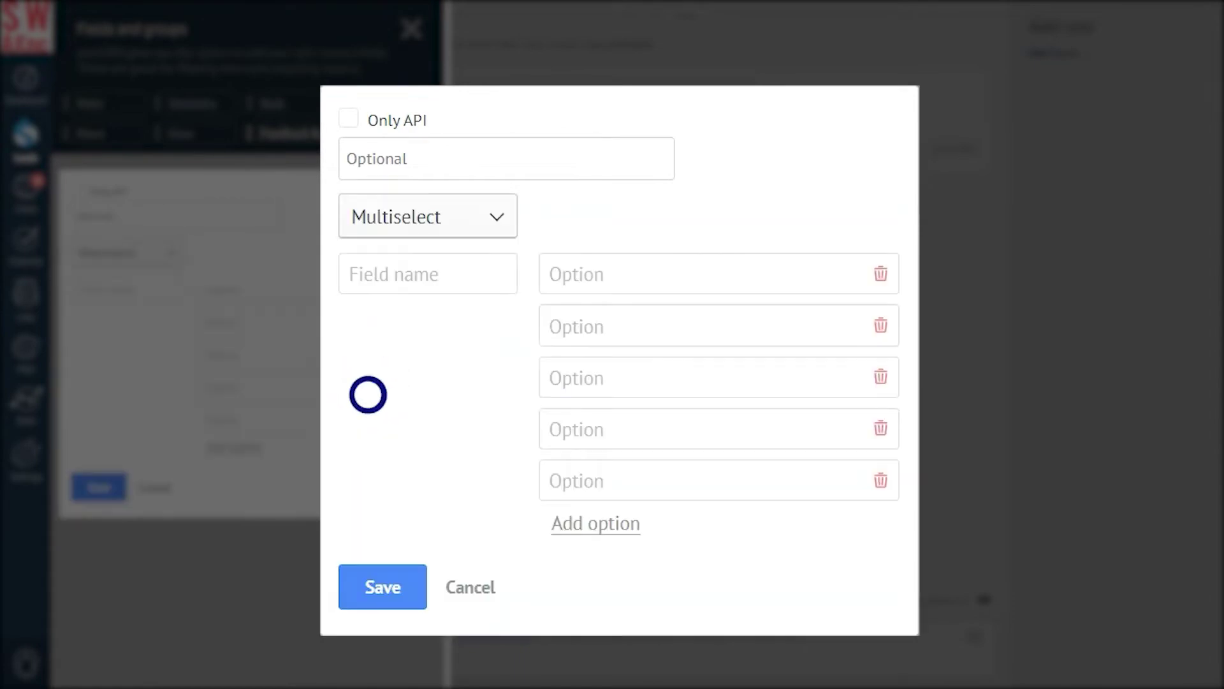
click(427, 274)
text(Are you satisfied wi)
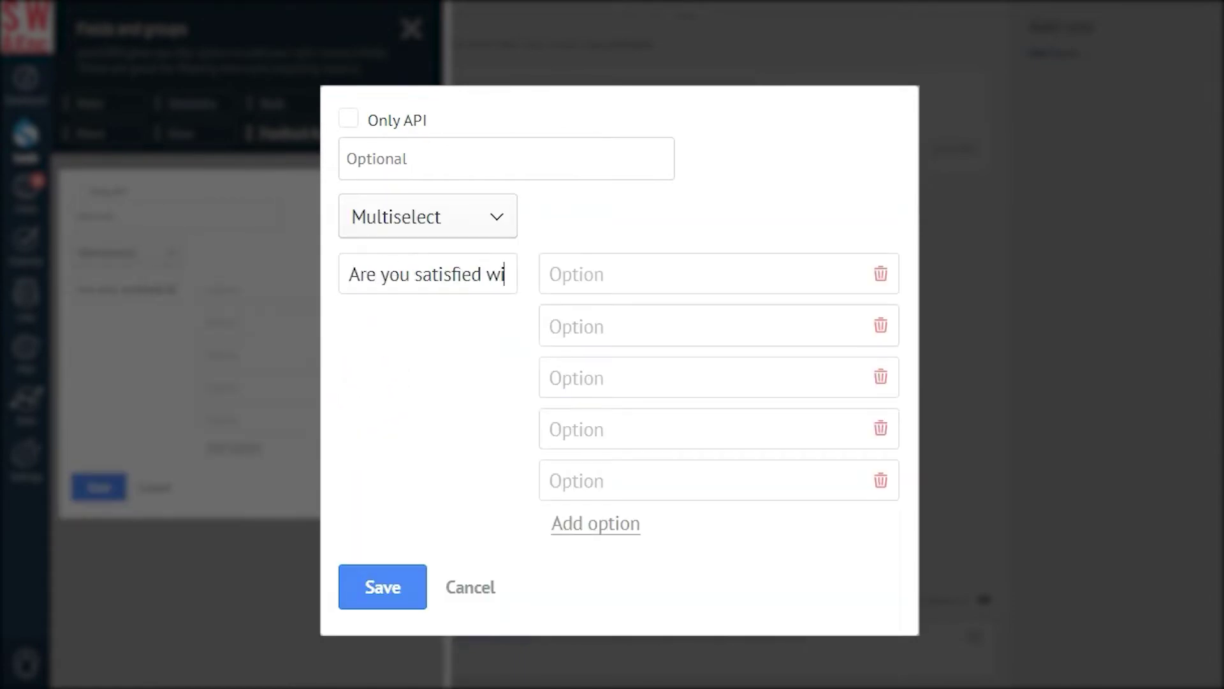
text(th our pizza quality?)
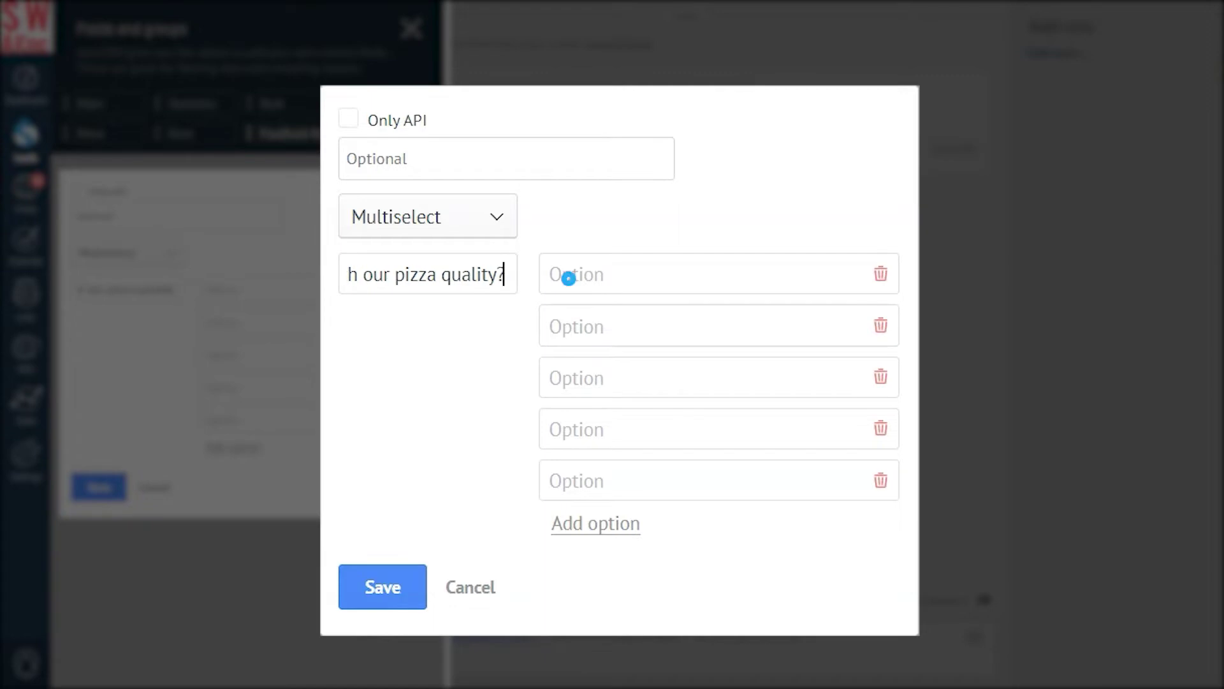
click(568, 275)
text(Yes)
click(566, 324)
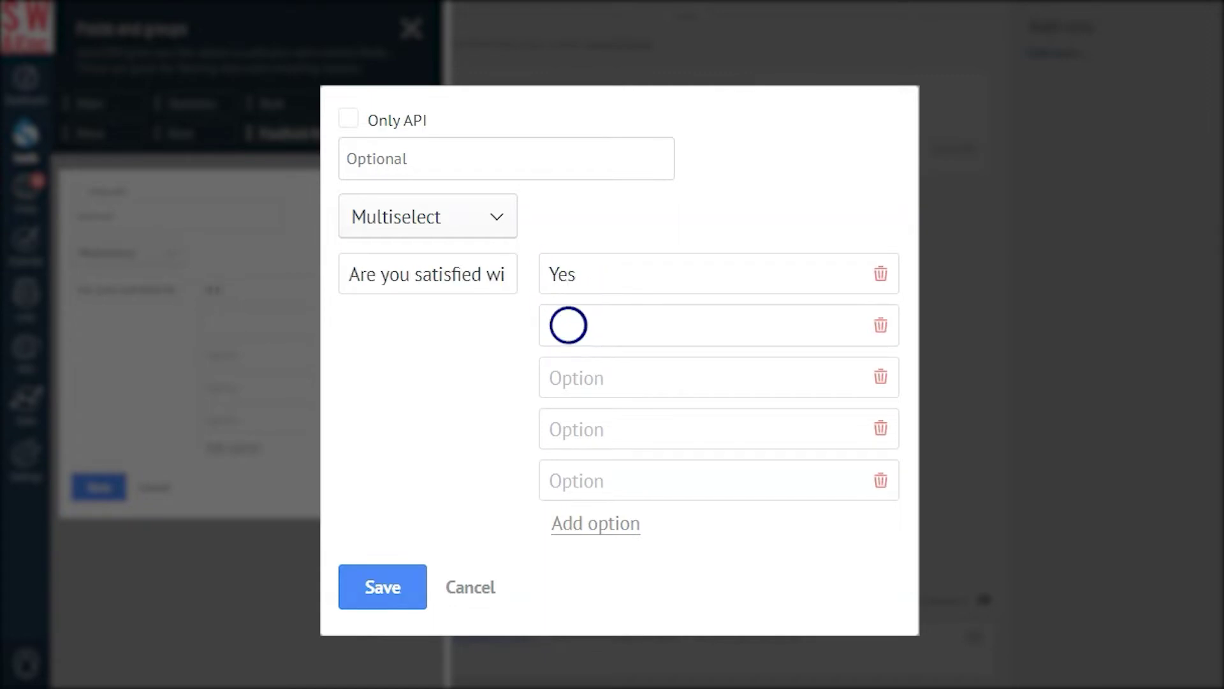
text(No)
click(568, 375)
text(Hard to say)
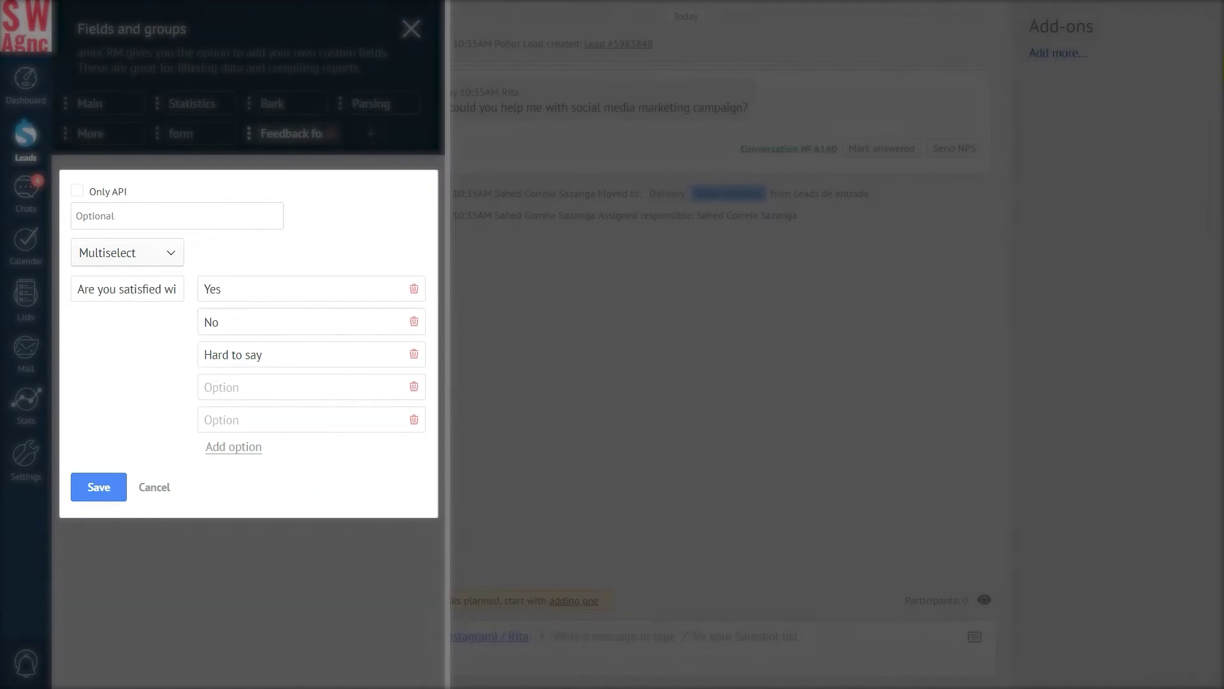
click(99, 486)
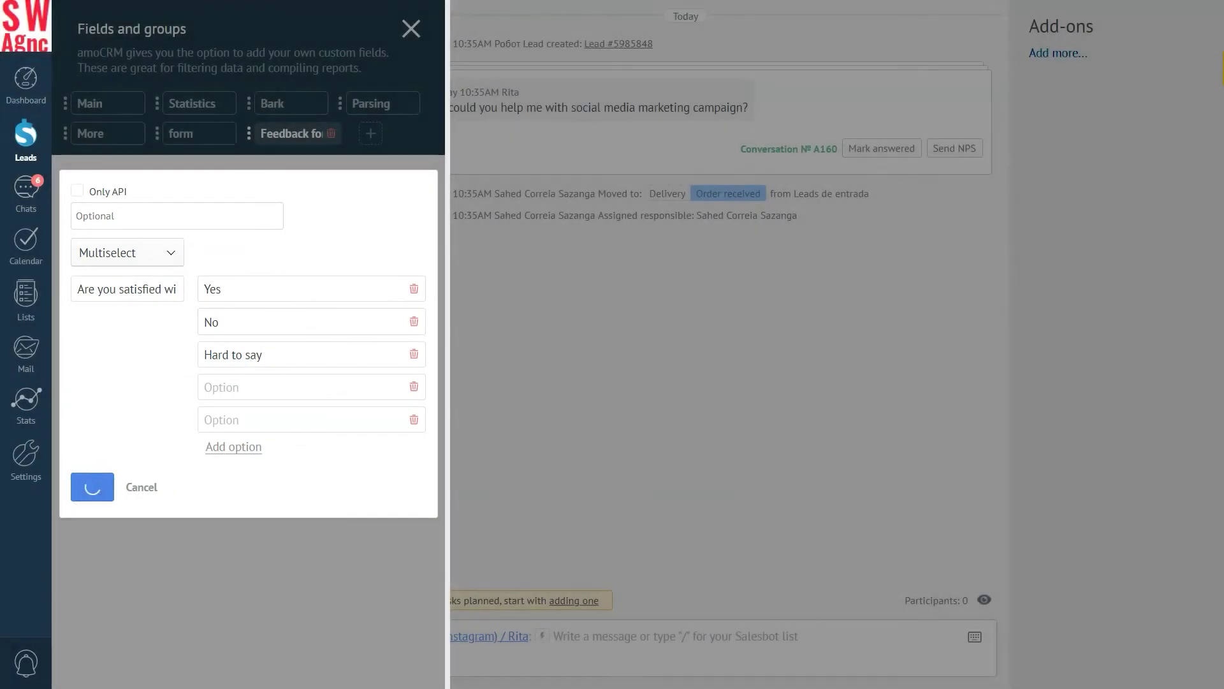
Add a Select field 'Are you ordering pizza from other companies?' with options Yes and No.
click(81, 284)
click(423, 261)
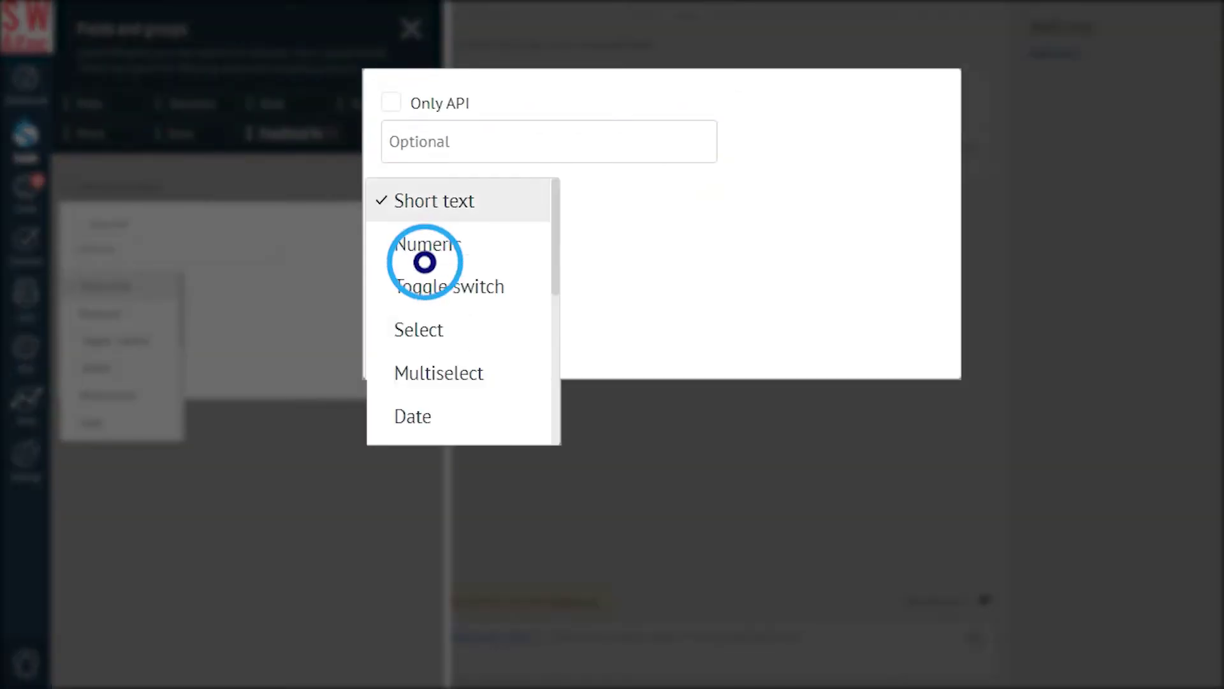
click(405, 330)
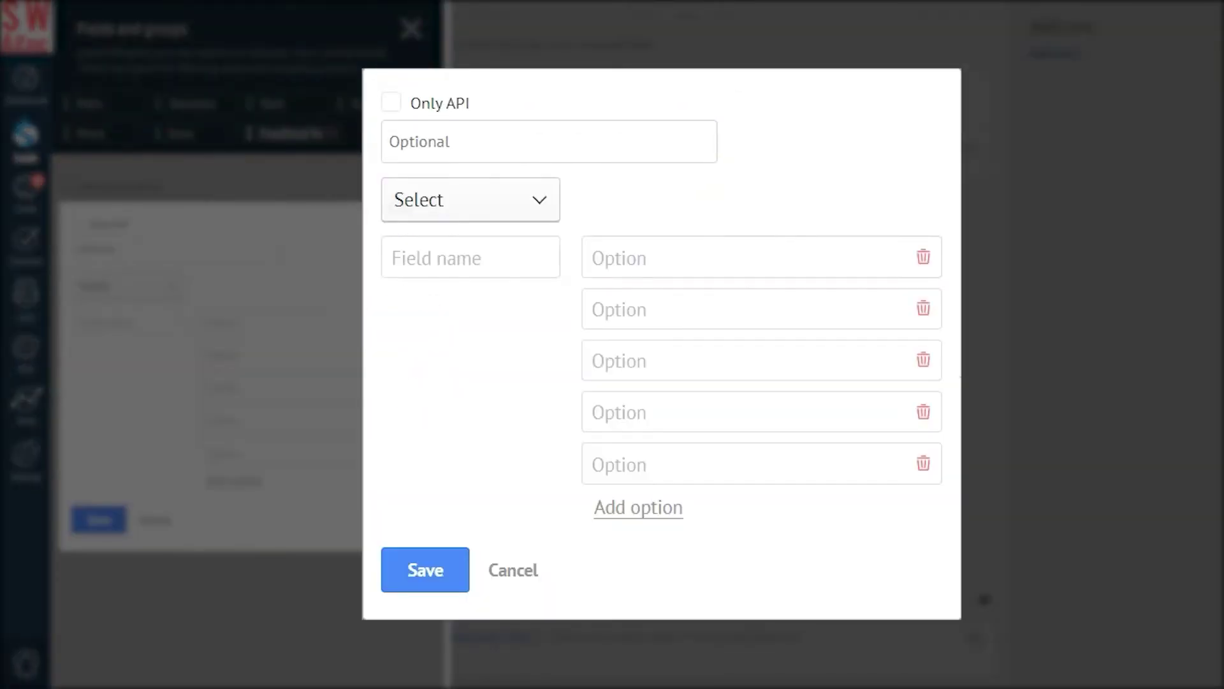
click(405, 260)
text(Are you orde)
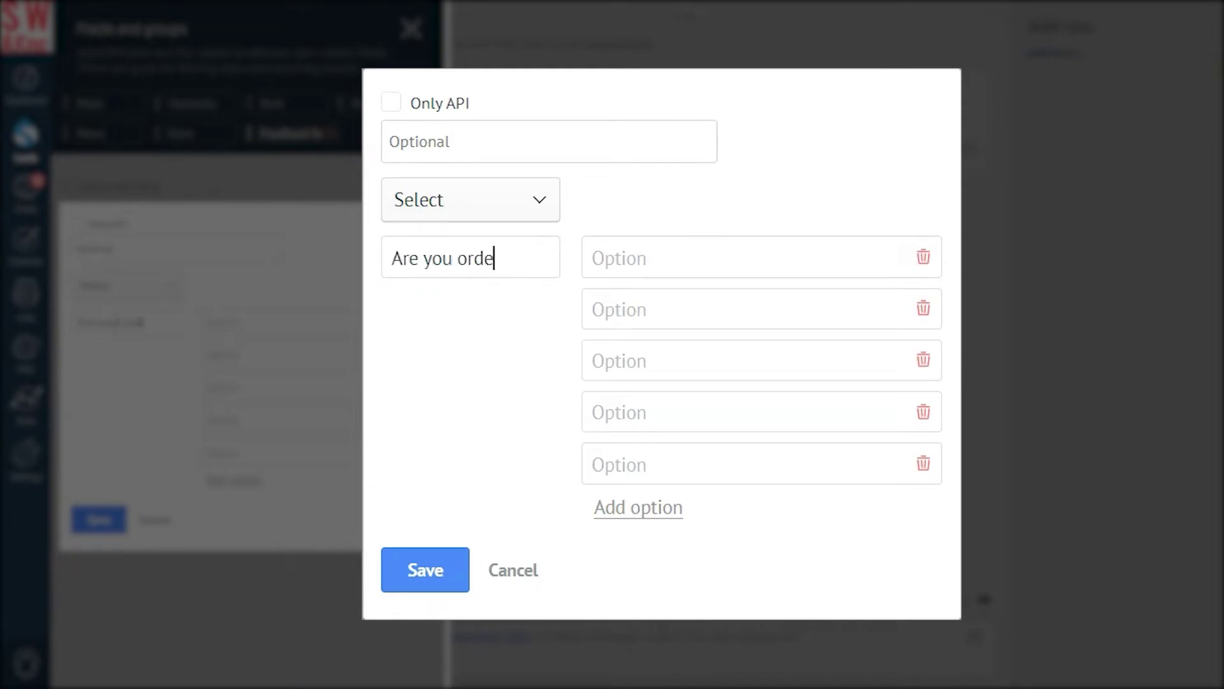
text(r)
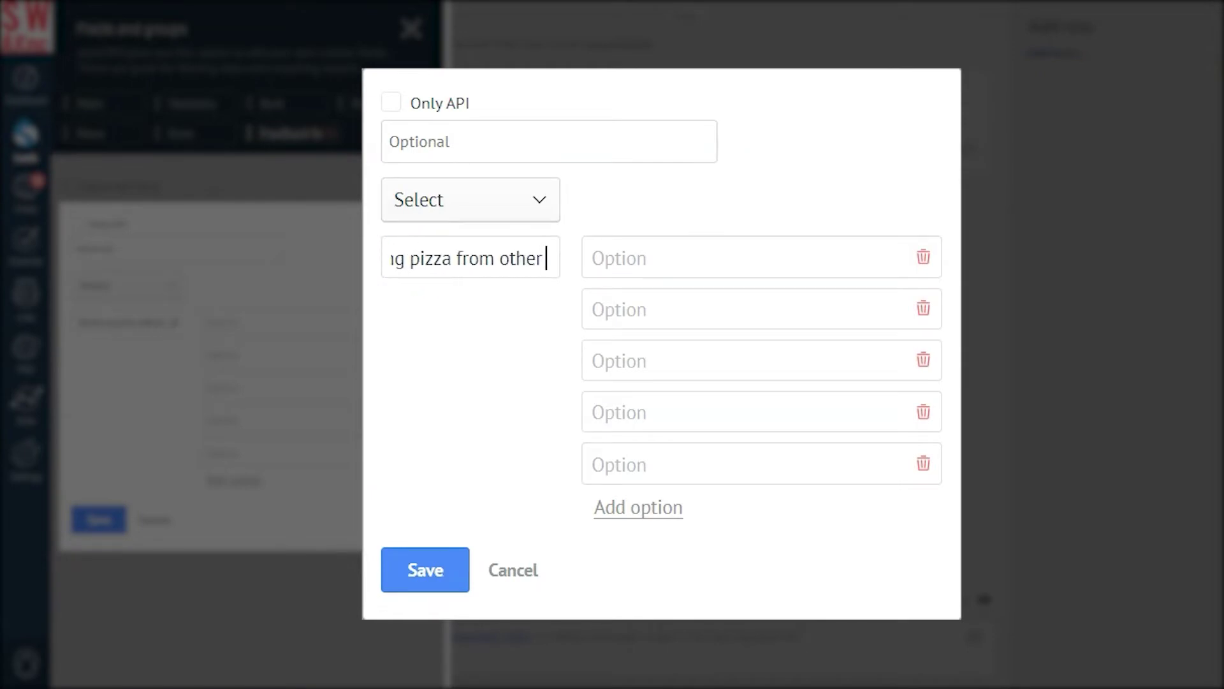
text(ing pizza from other companies?)
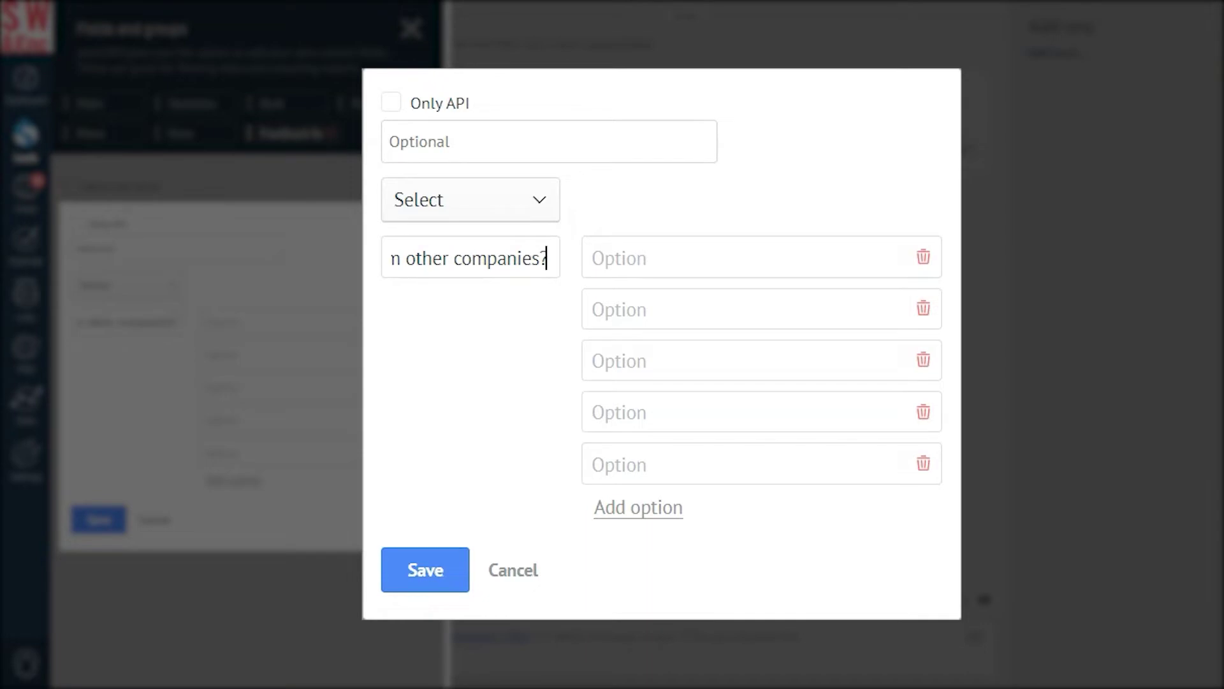
click(616, 259)
text(Yes)
click(615, 307)
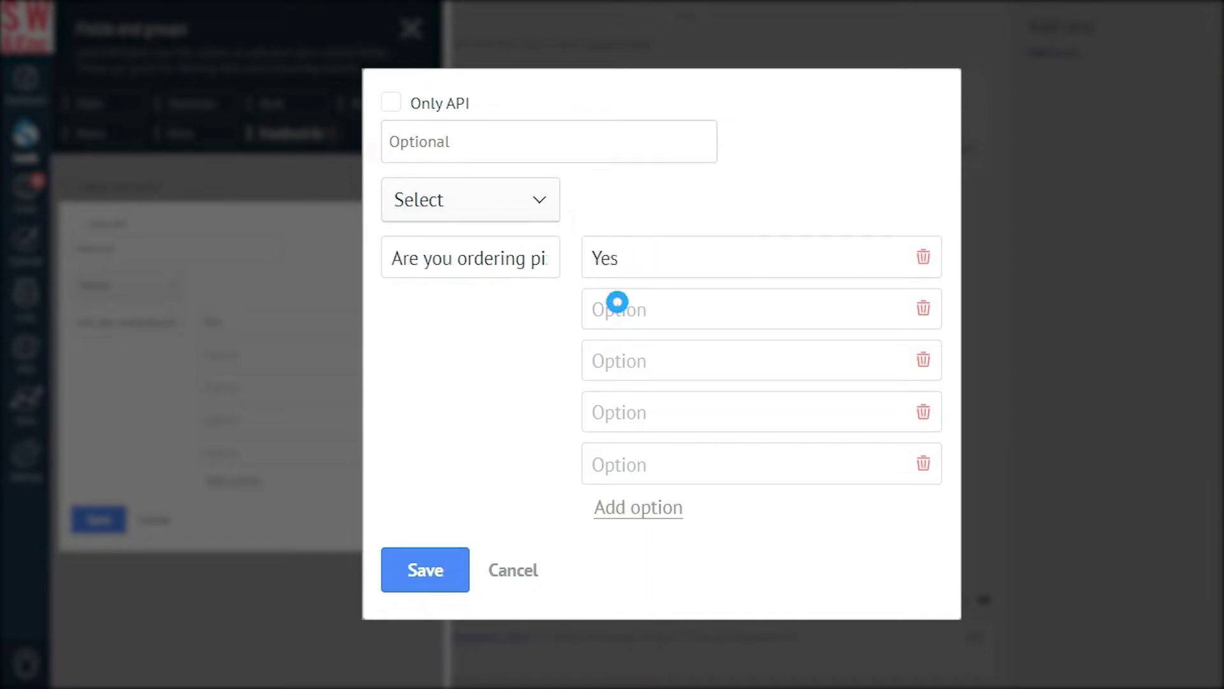
text(No)
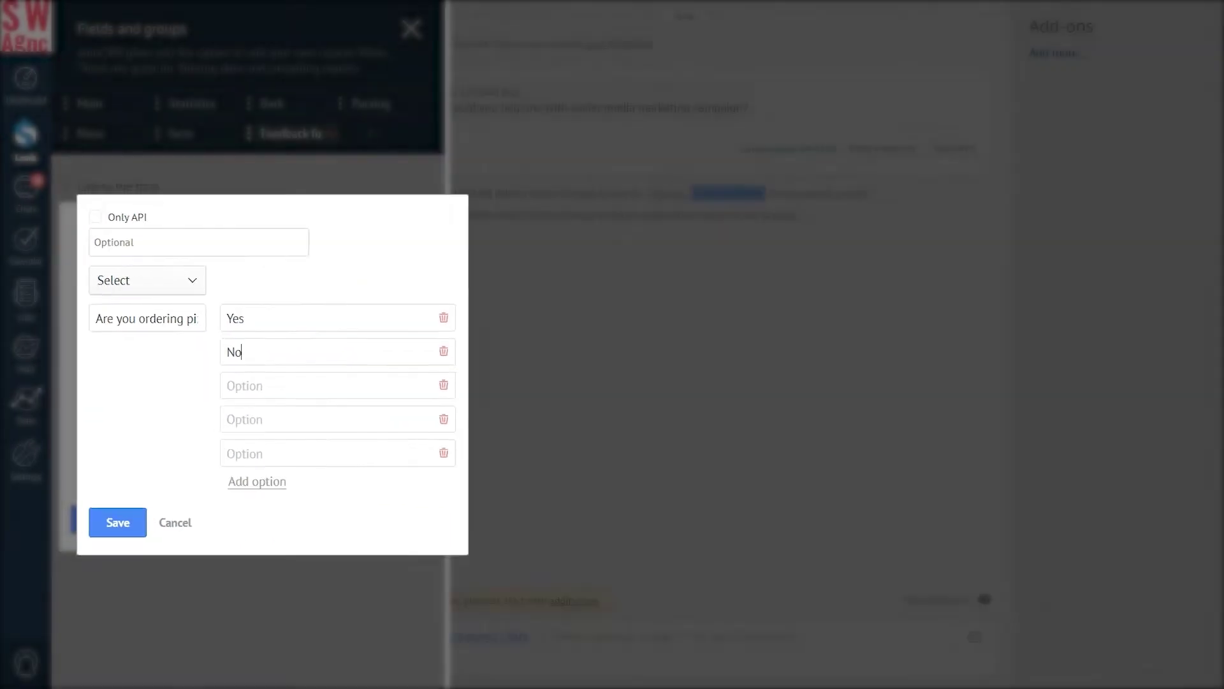
click(117, 522)
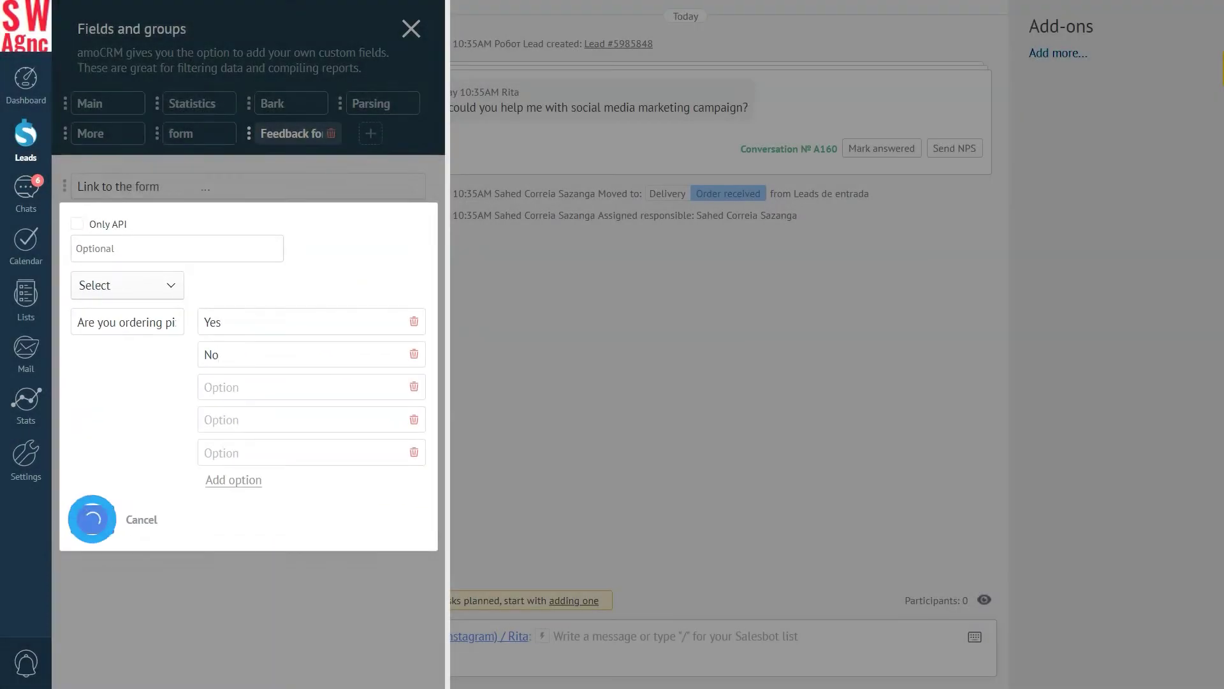
Add a Multiselect 'Are you following us on social media?' with options 'Yes, on Facebook' and 'Yes, on Instagram'.
click(82, 316)
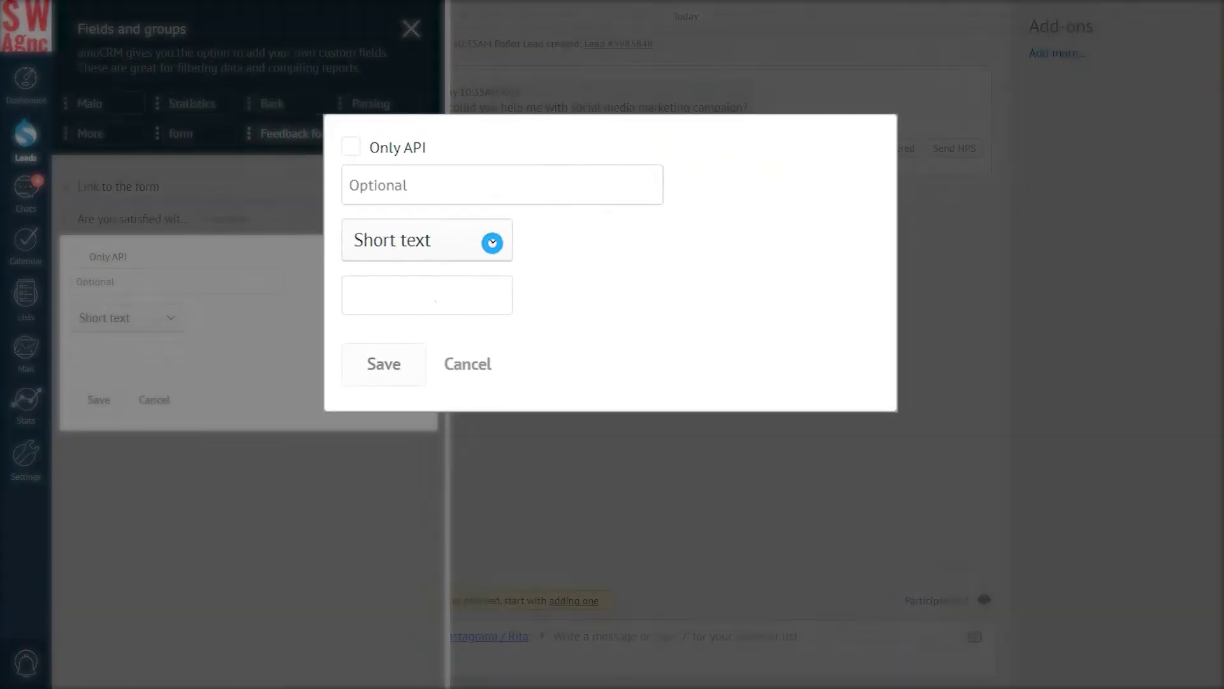
click(169, 310)
click(361, 405)
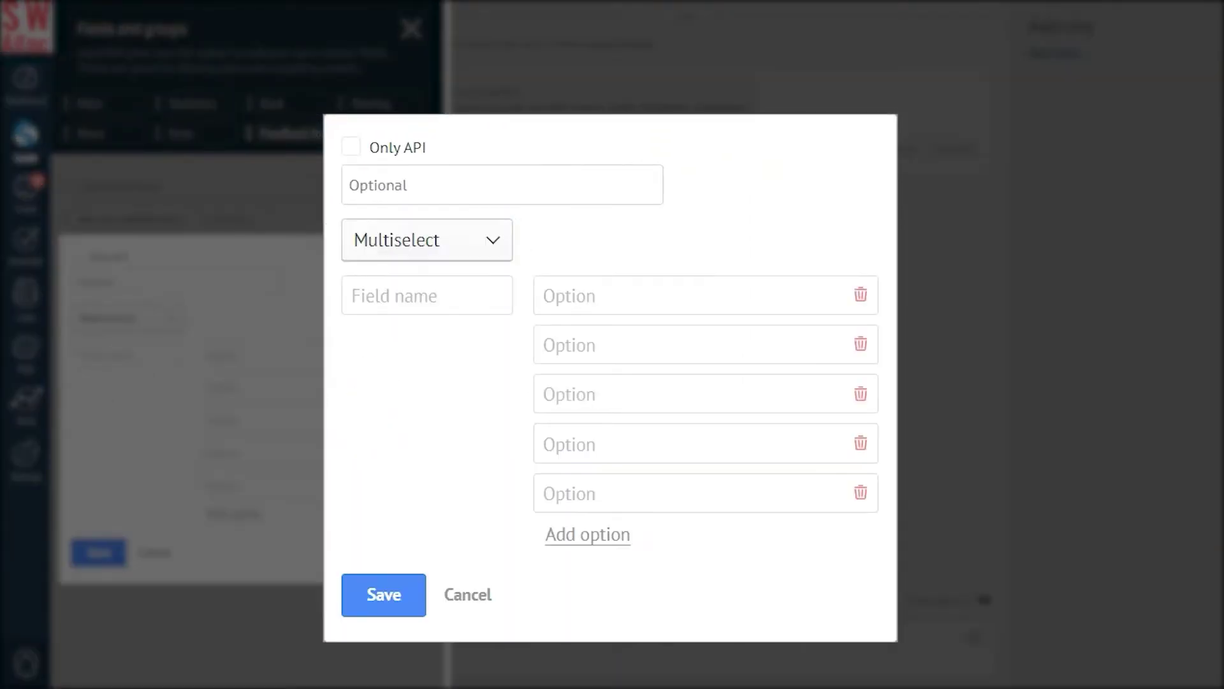
click(352, 294)
text(Are)
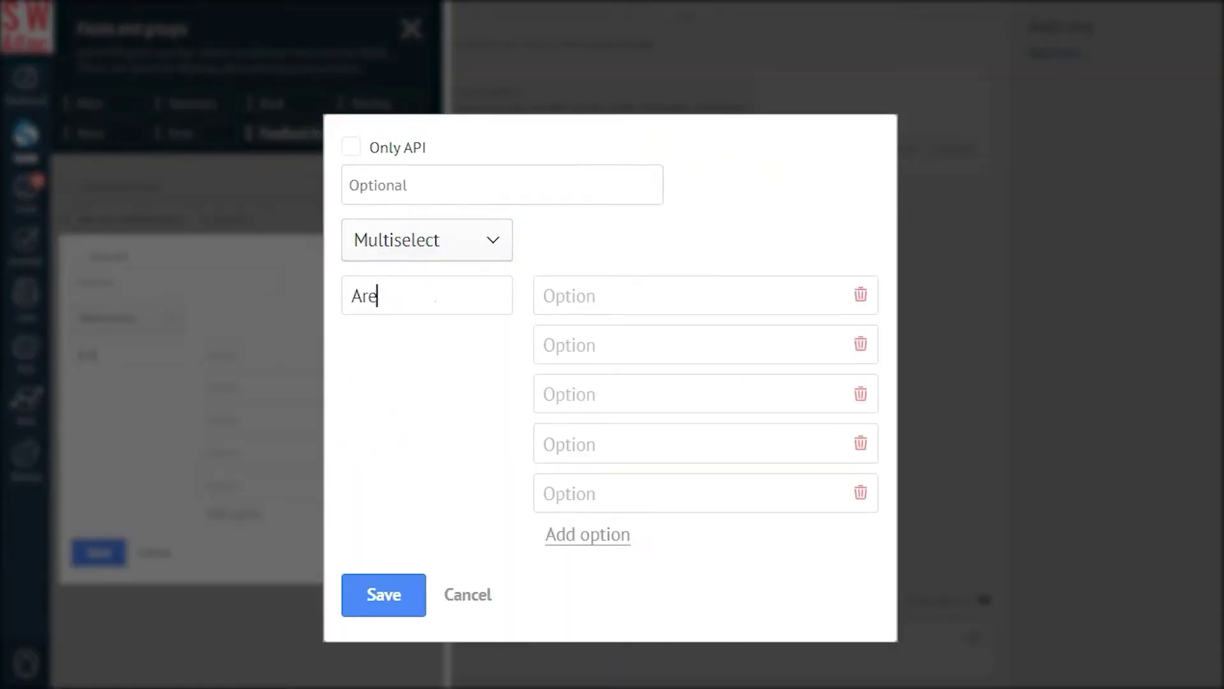
text( you following us)
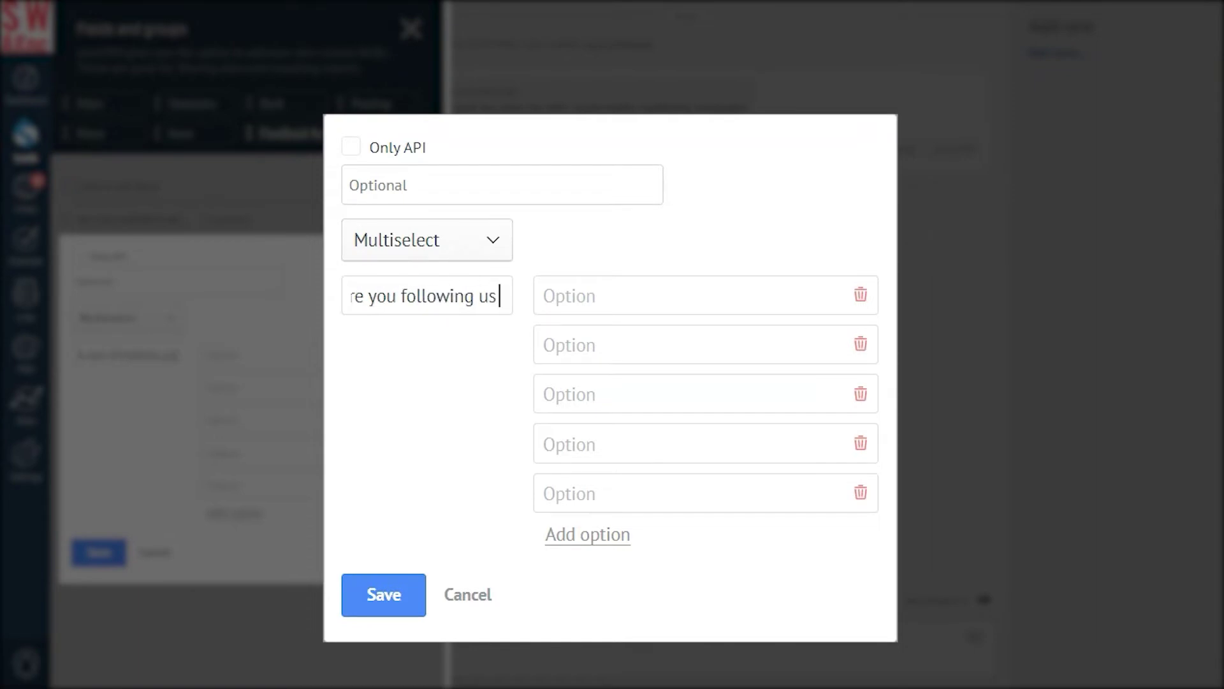
text( on social media?)
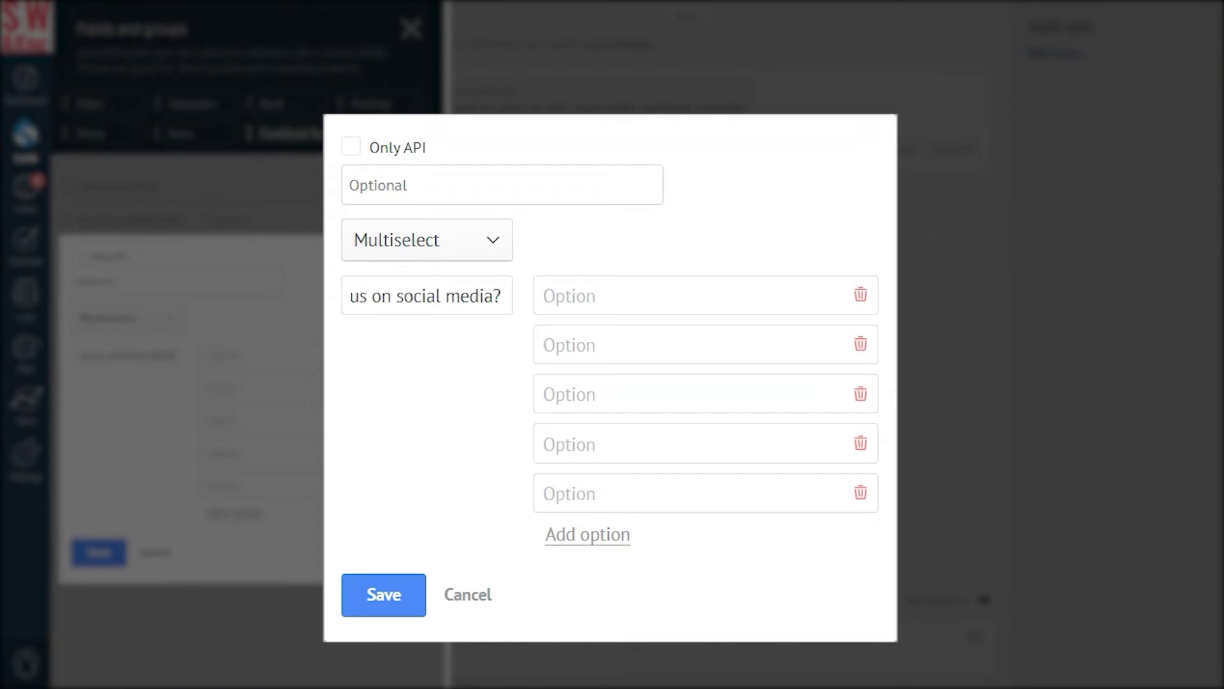
click(555, 295)
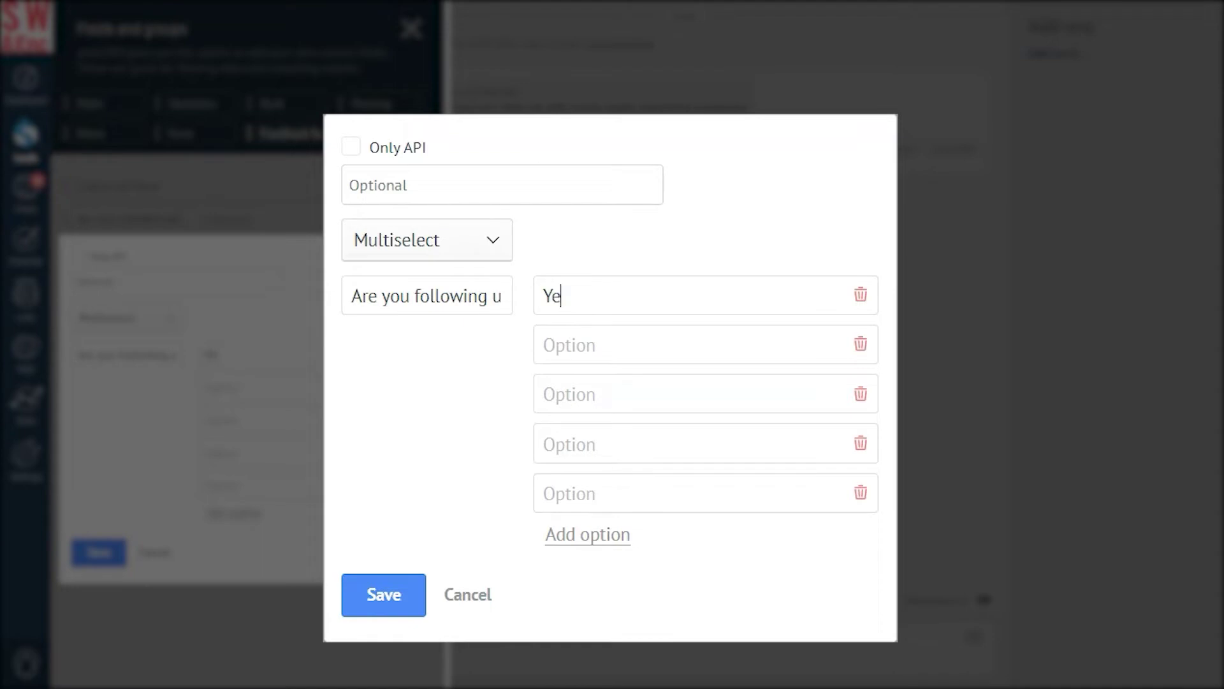
text(Yes, on Facebook)
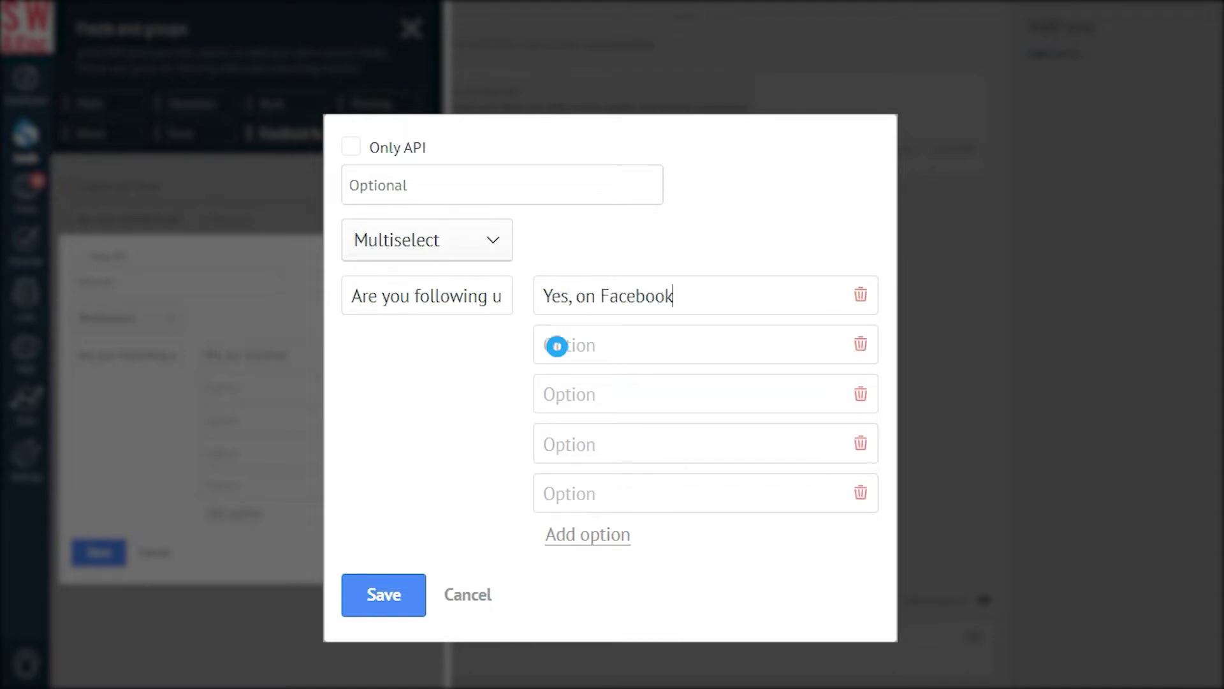
click(556, 346)
text(Yes, on Instagram)
click(557, 396)
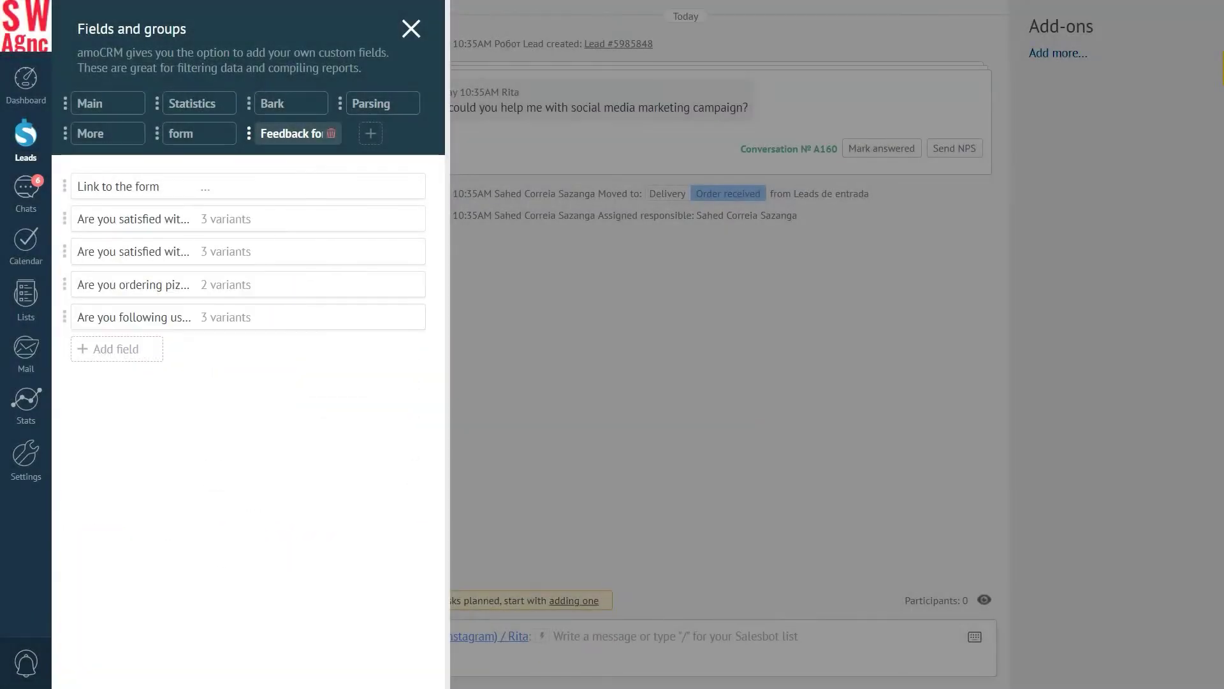
Add a Short text field named 'Your comments' to the Feedback form group.
click(82, 349)
click(90, 387)
text(Your)
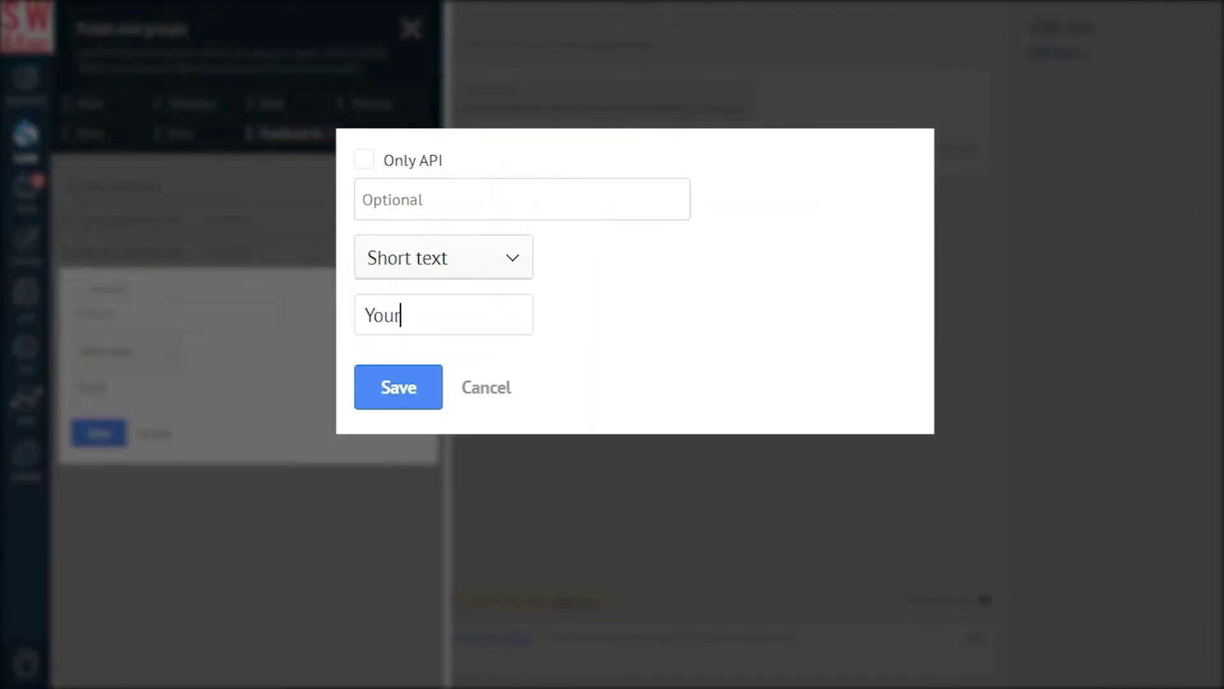
text( comments)
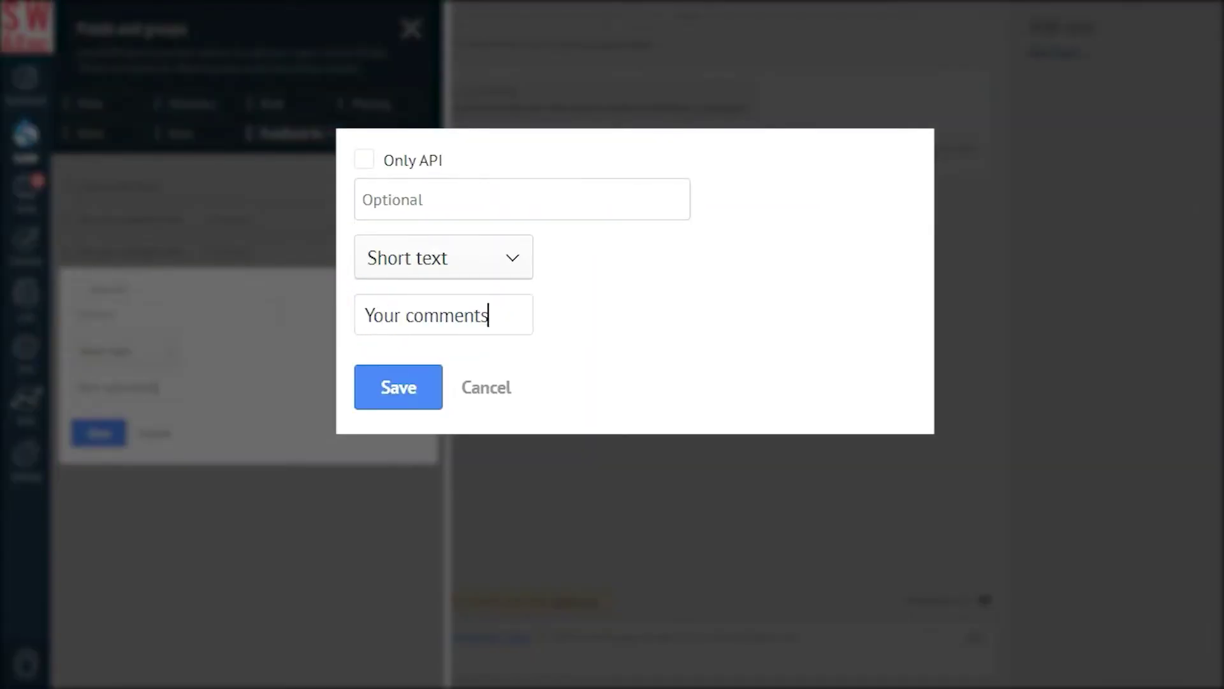
click(388, 390)
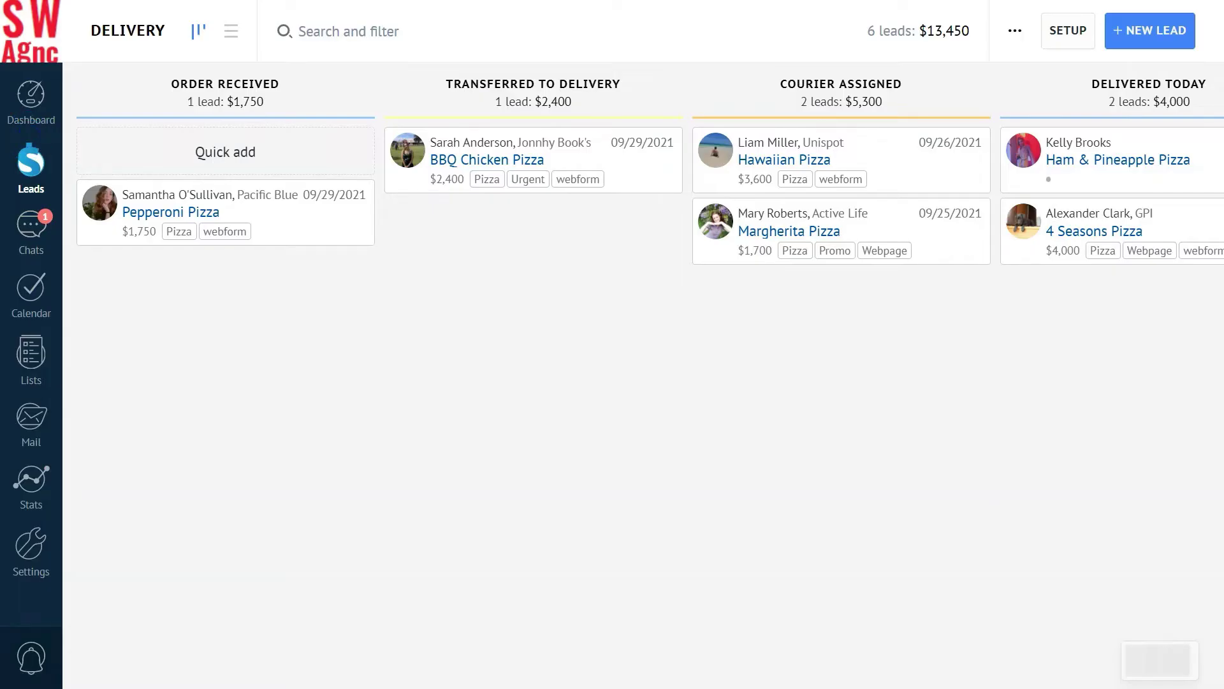
In the Delivery pipeline setup, add a Generate form trigger to the Delivered Today column.
click(1088, 29)
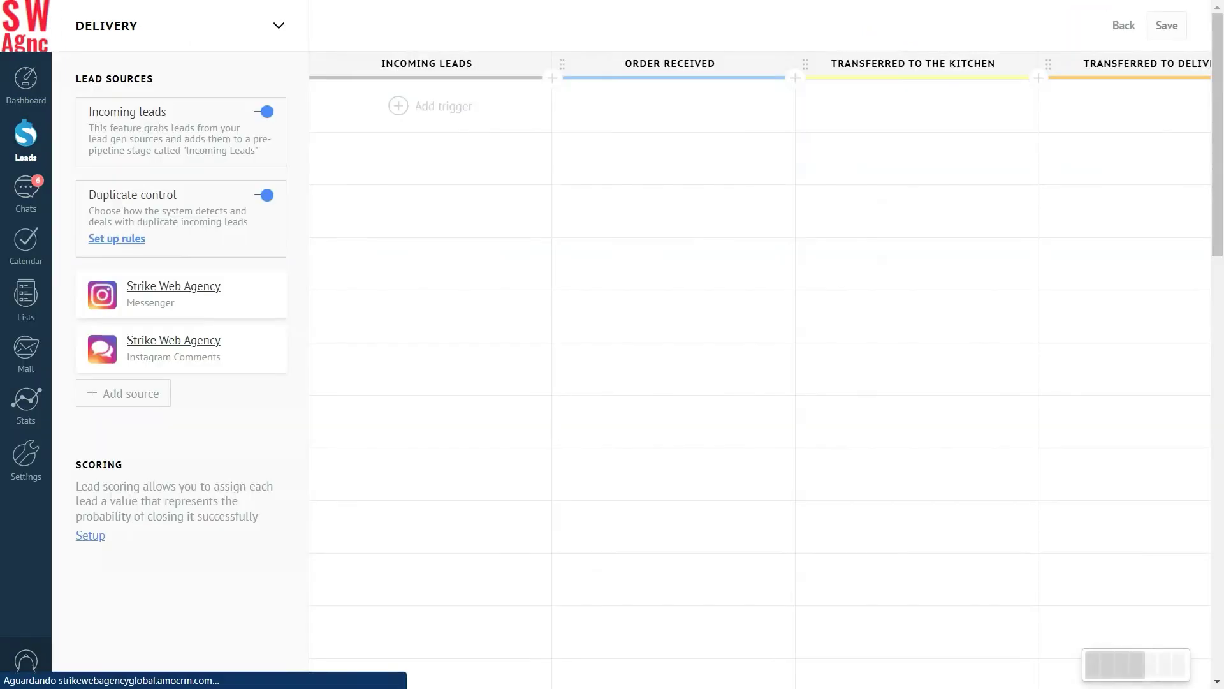
scroll(631, 371, right, 5)
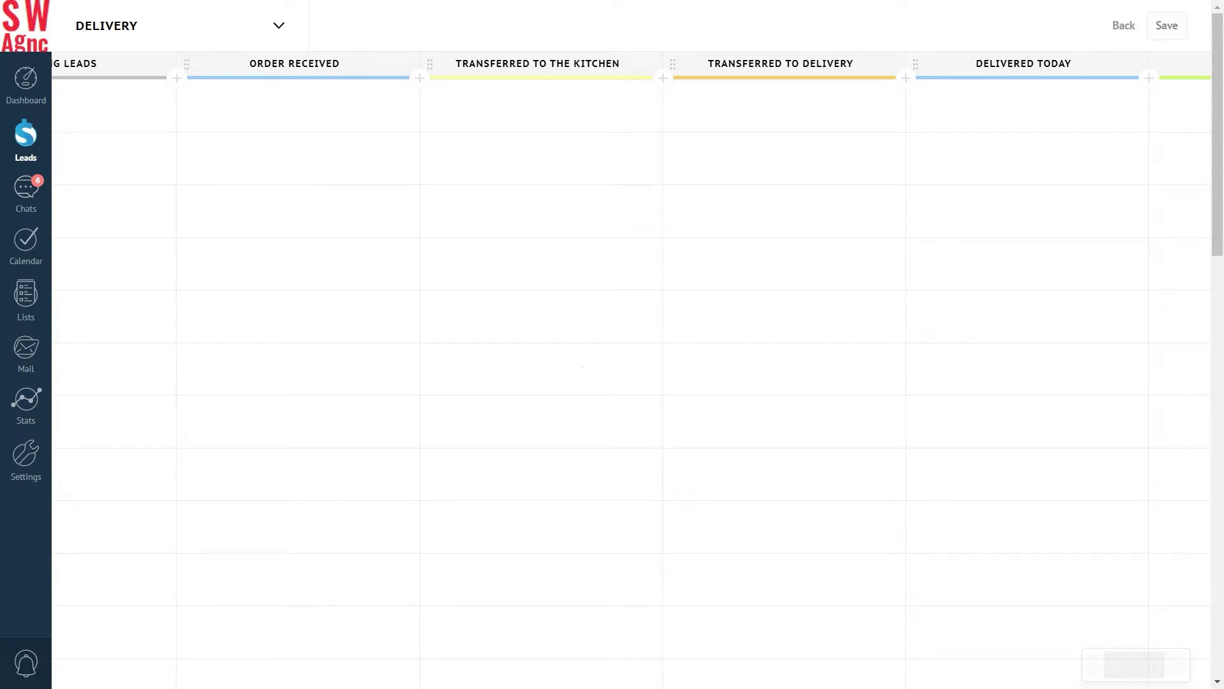
click(992, 104)
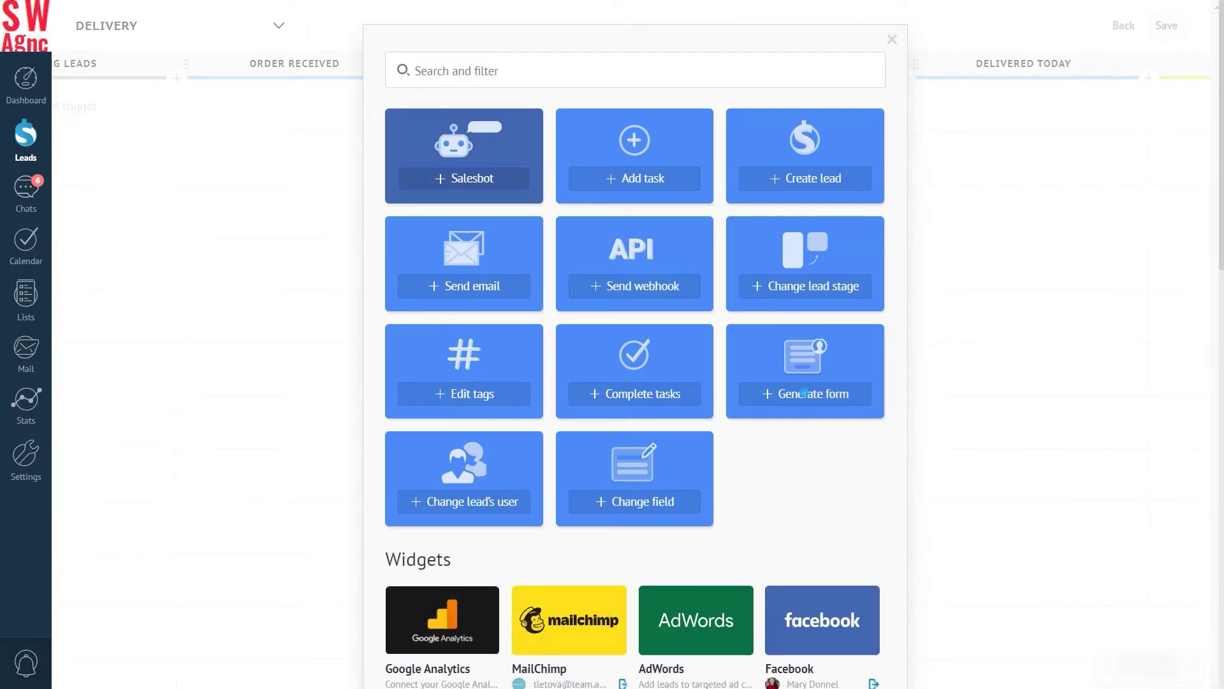
click(804, 394)
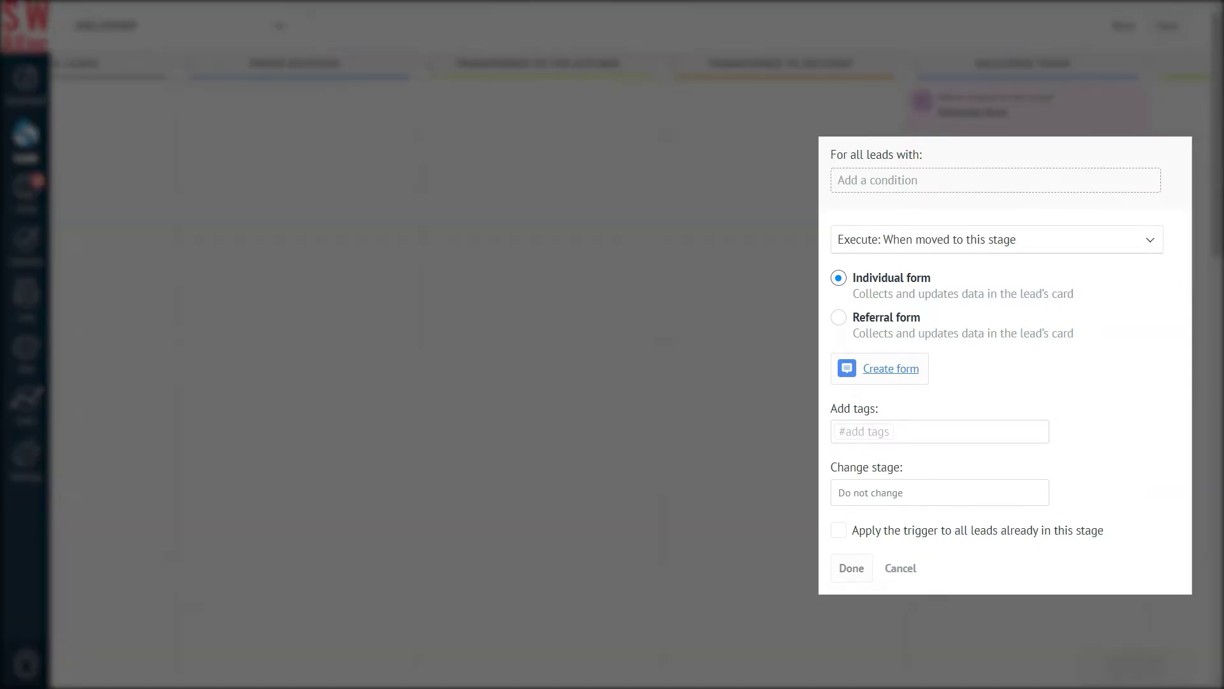
Limit the form trigger to leads of a chosen responsible user.
click(880, 179)
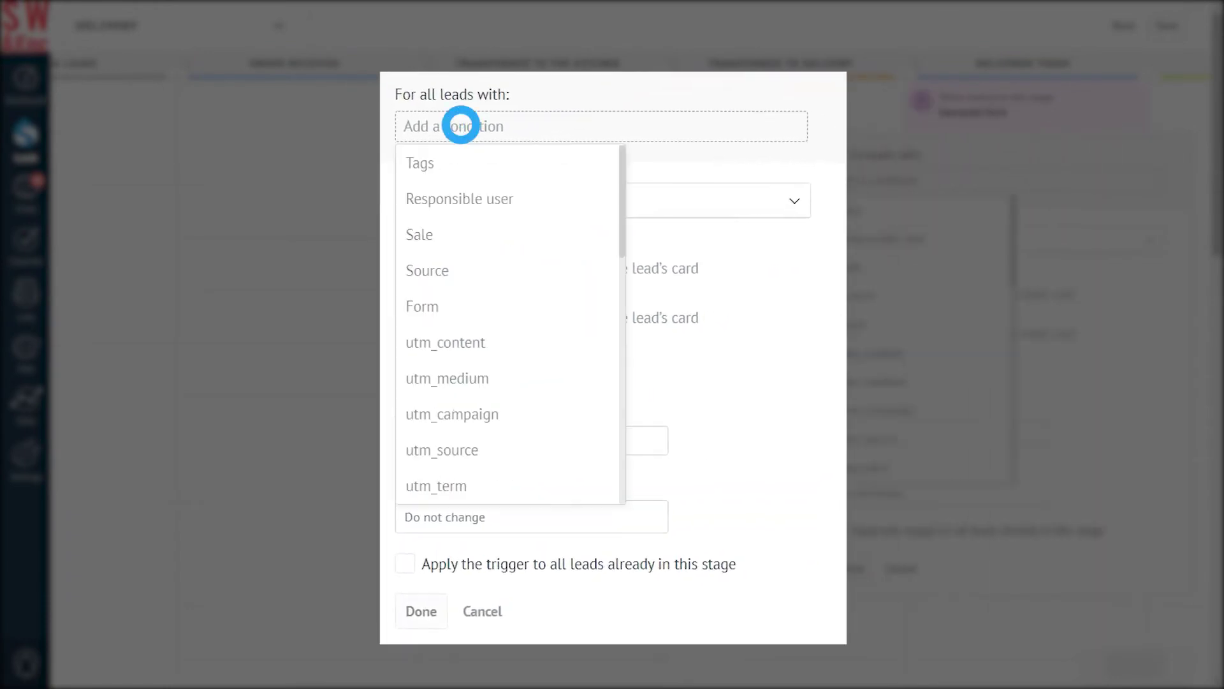
click(424, 199)
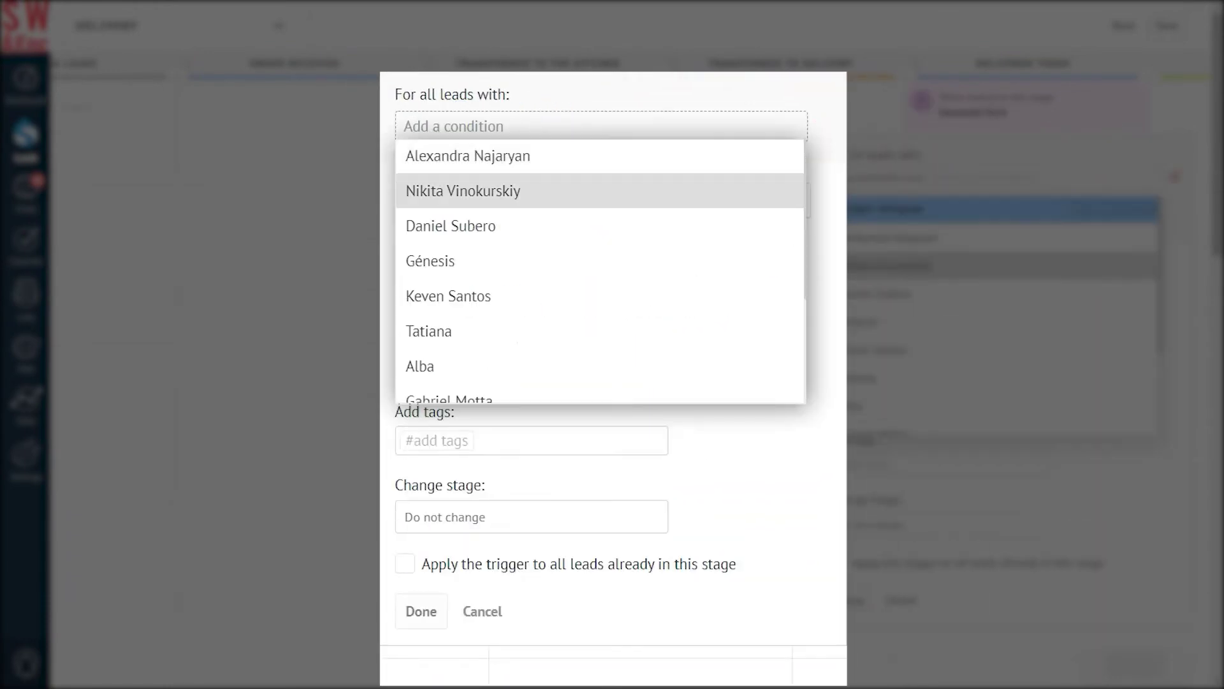
click(423, 341)
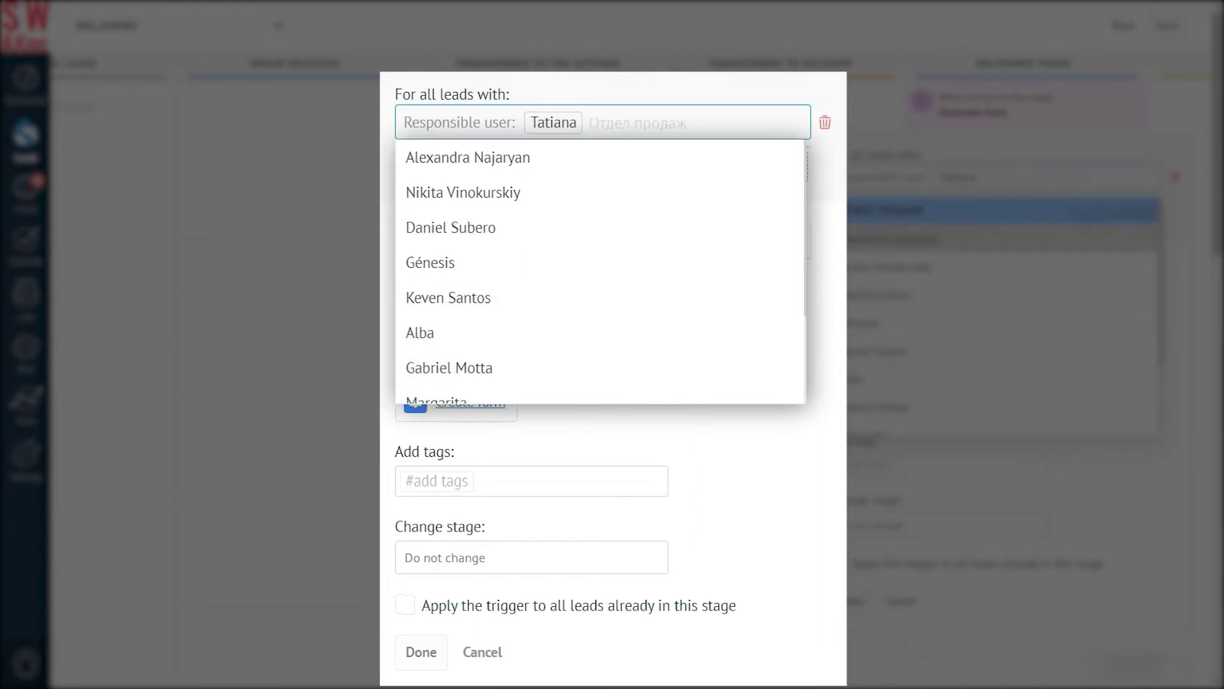
click(599, 119)
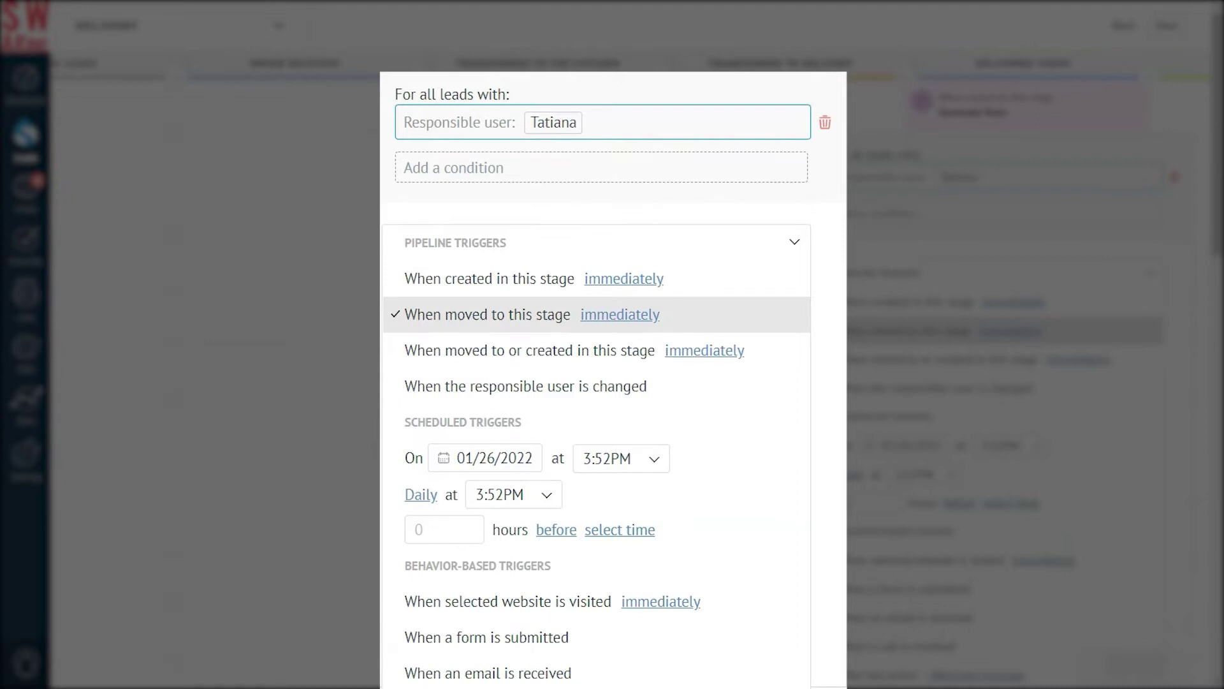
Delay the trigger to one day after the stage move and pick the referral form type.
click(606, 316)
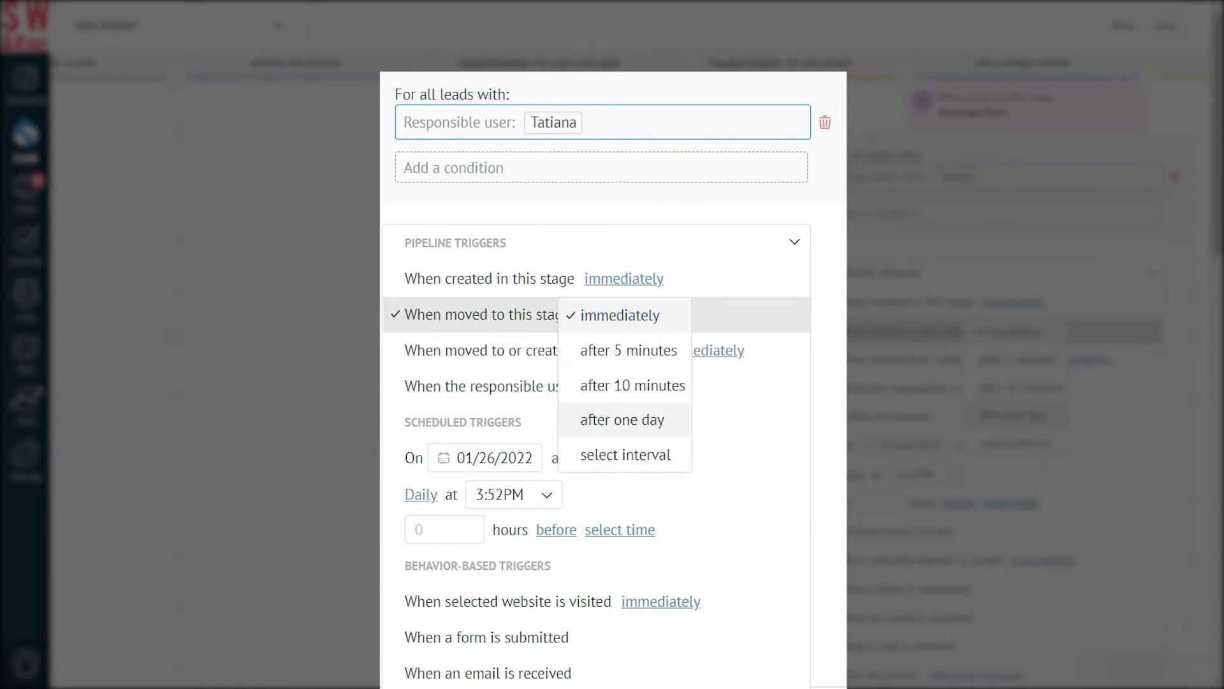
click(609, 421)
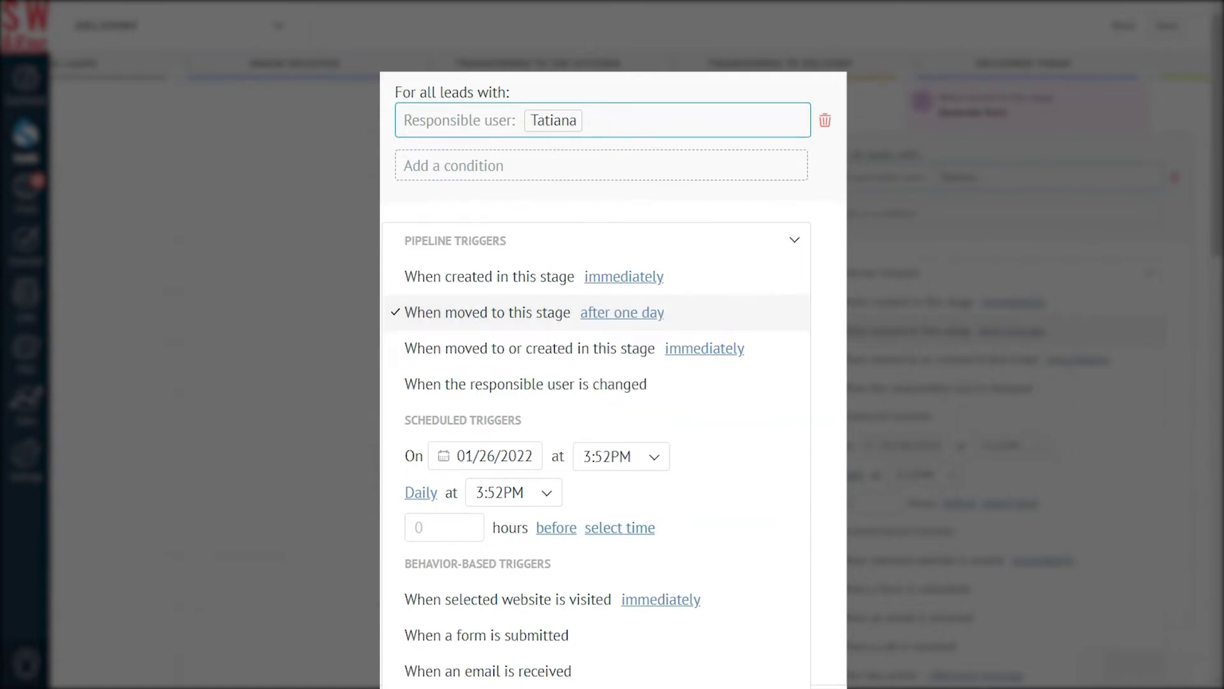
click(795, 242)
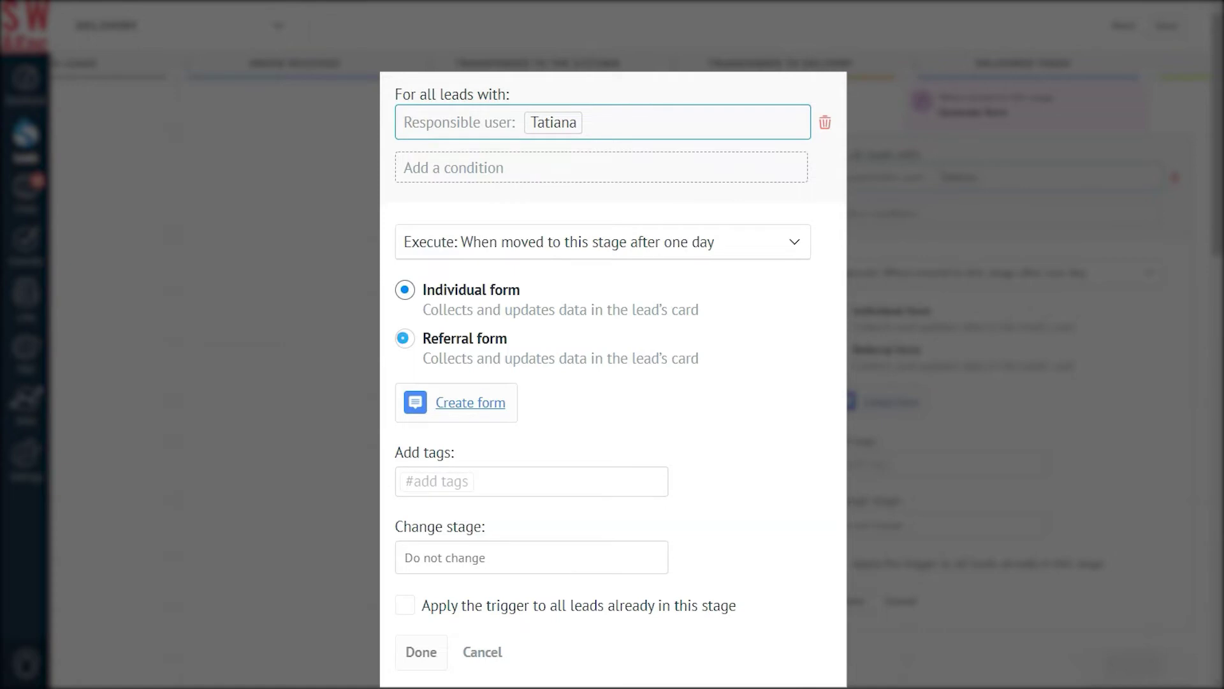
click(405, 338)
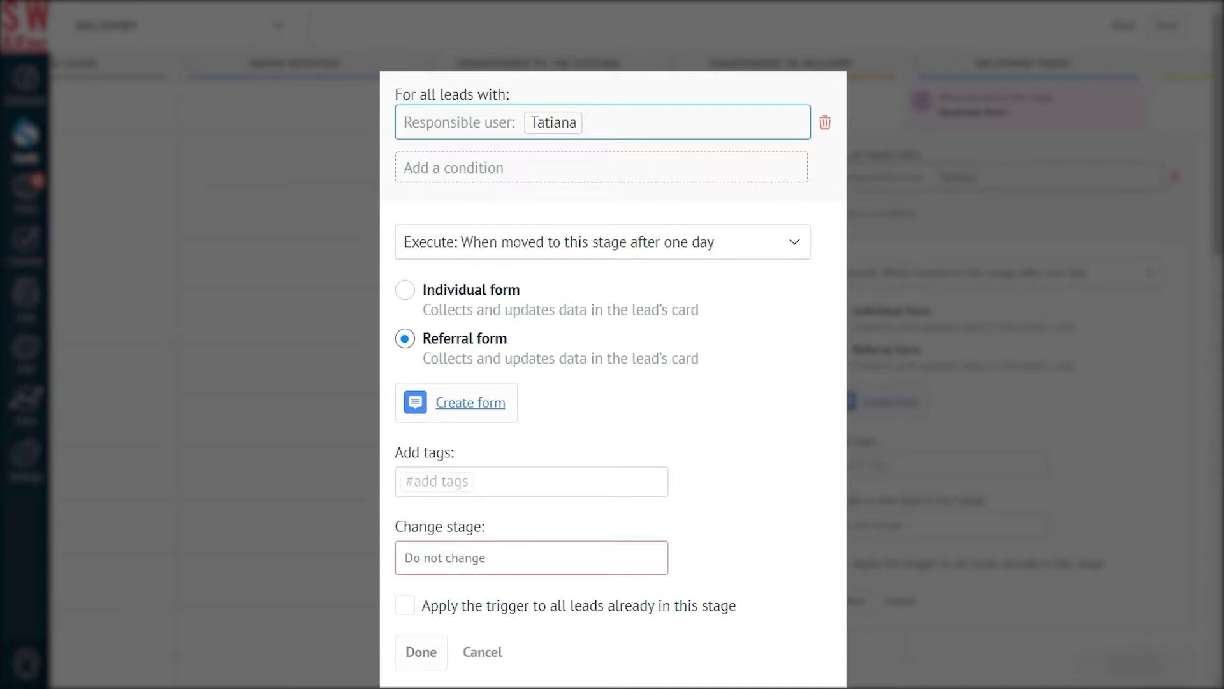
Switch to an individual form and tag it with statistics and webform.
click(405, 290)
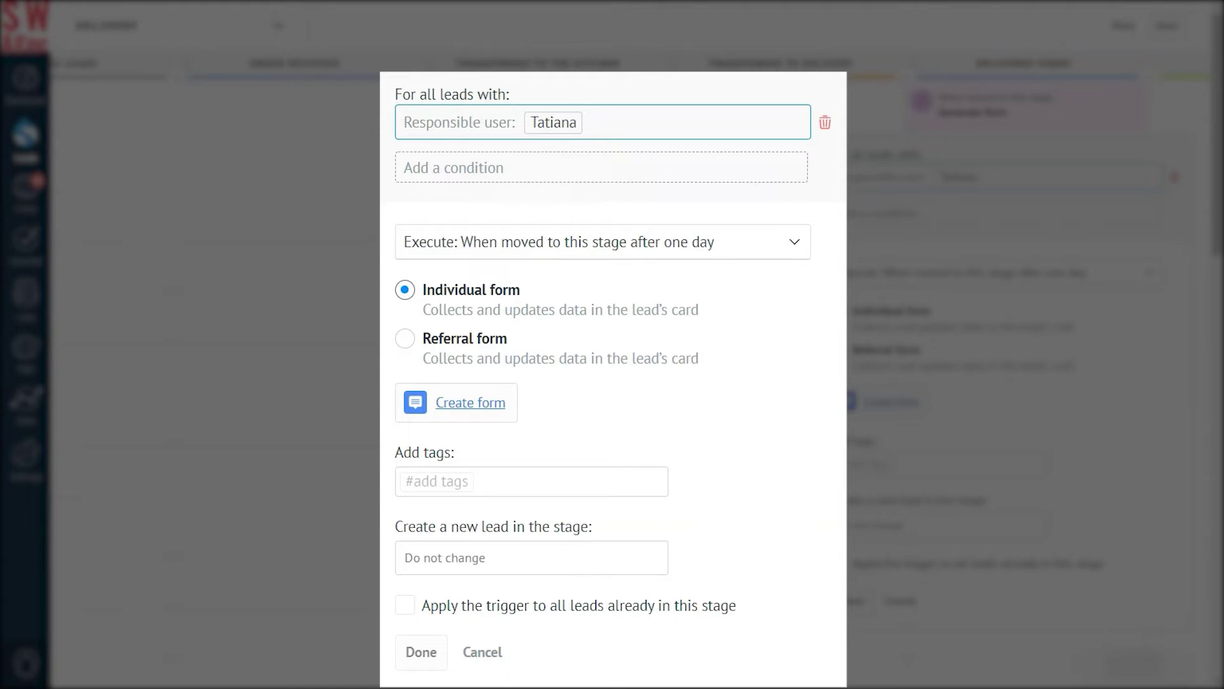
click(473, 483)
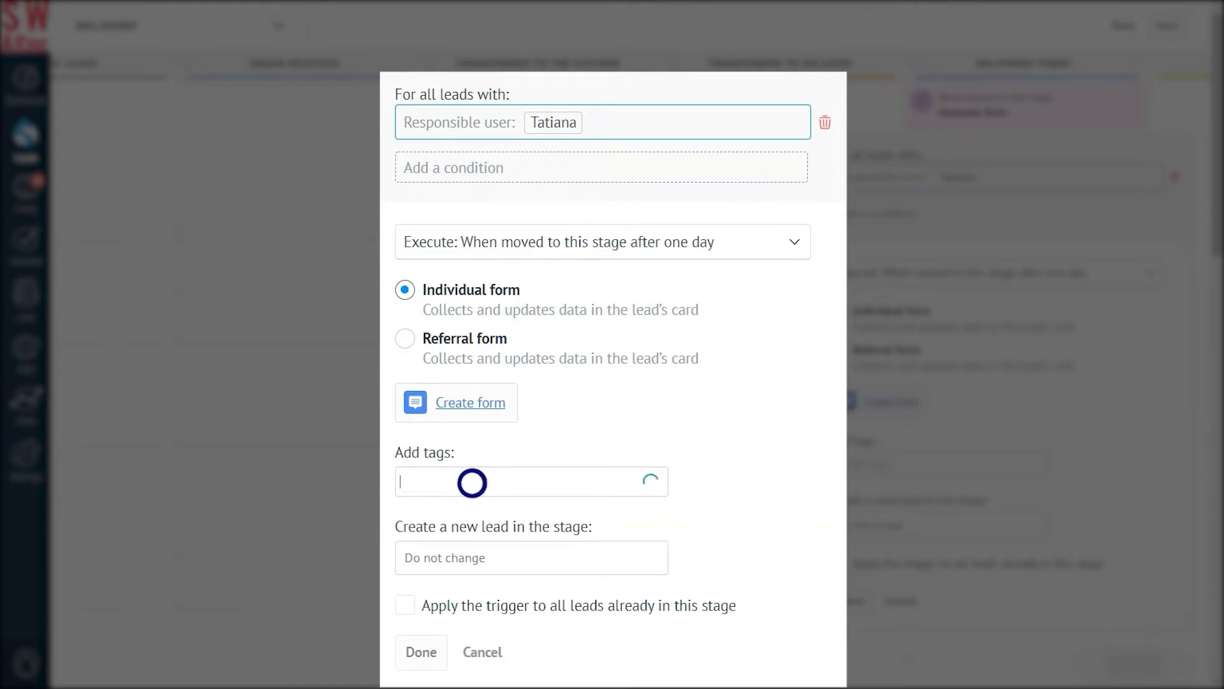
text(st)
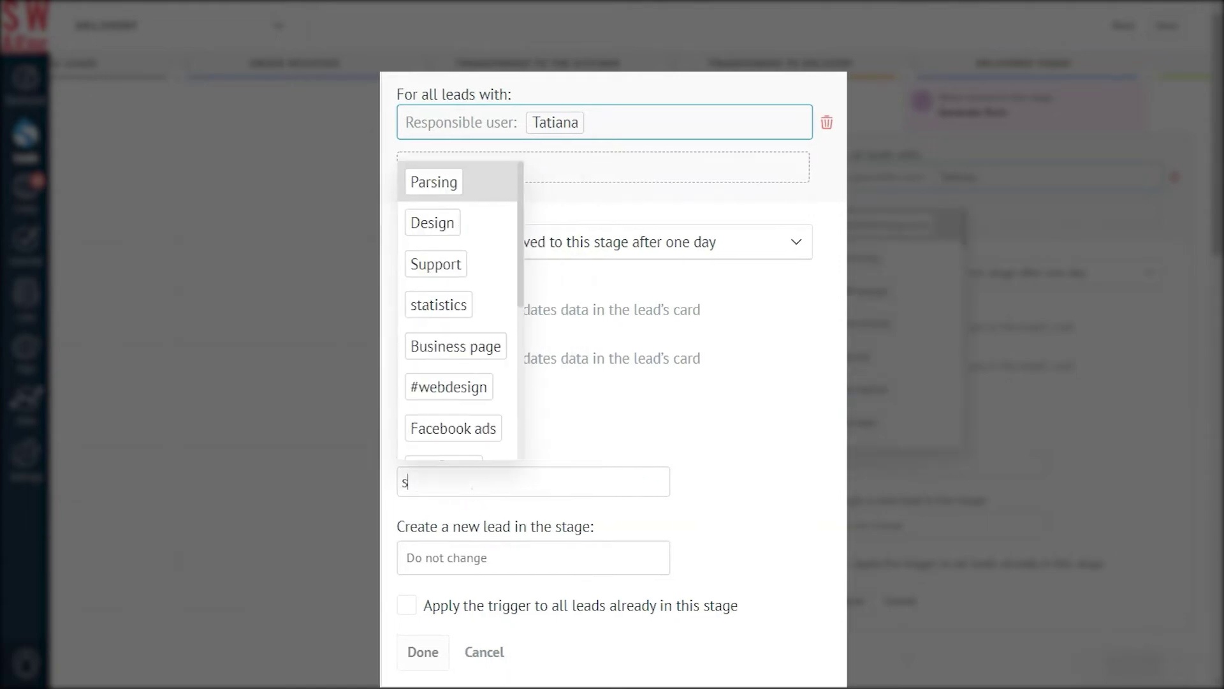
click(439, 521)
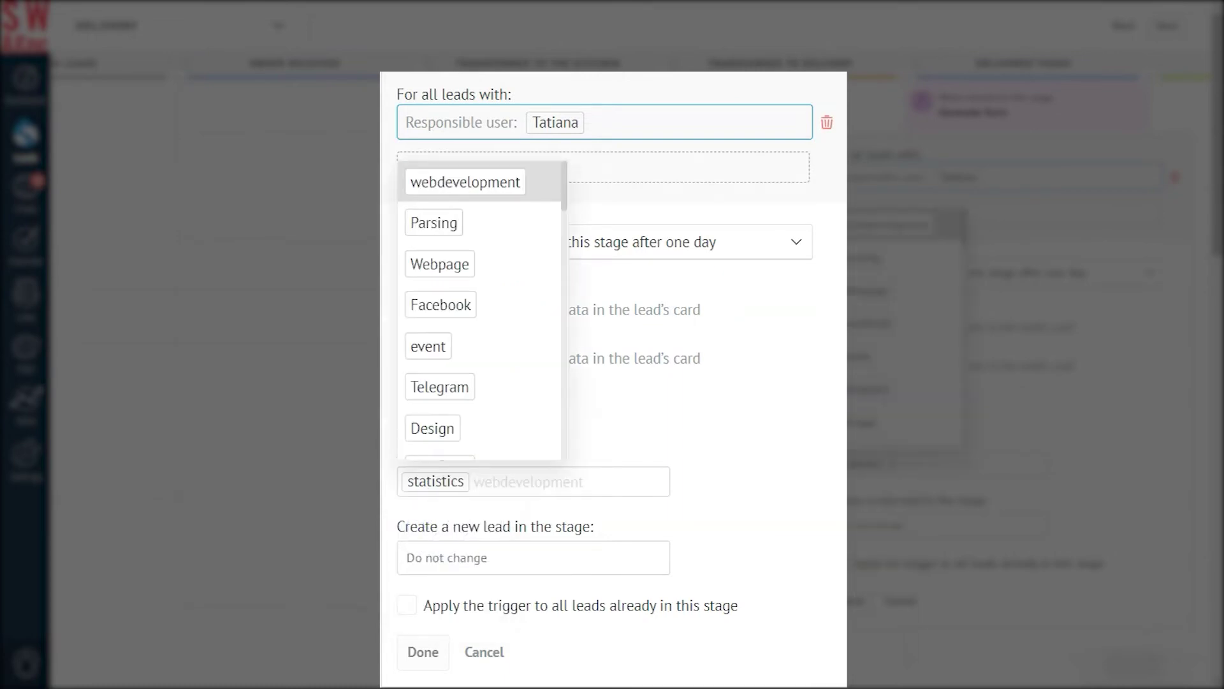
text(web)
click(431, 307)
text(f)
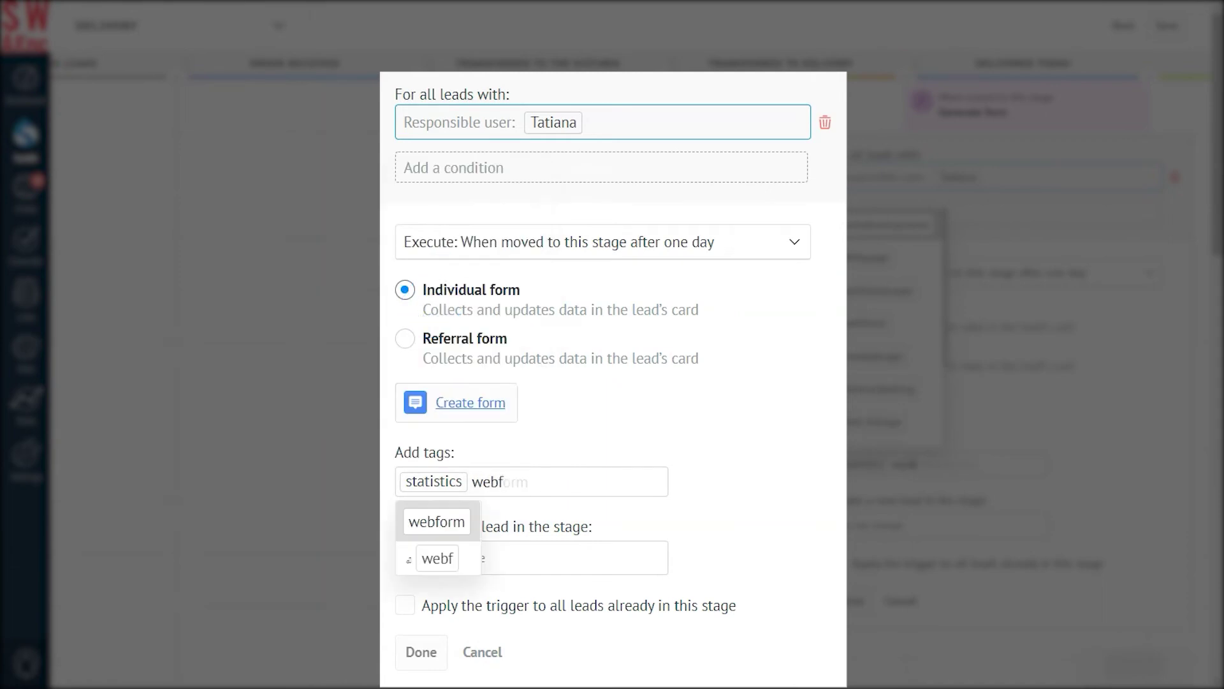
click(453, 519)
Create new leads in Delivery's Closed-won stage and apply the trigger to leads already there.
click(450, 559)
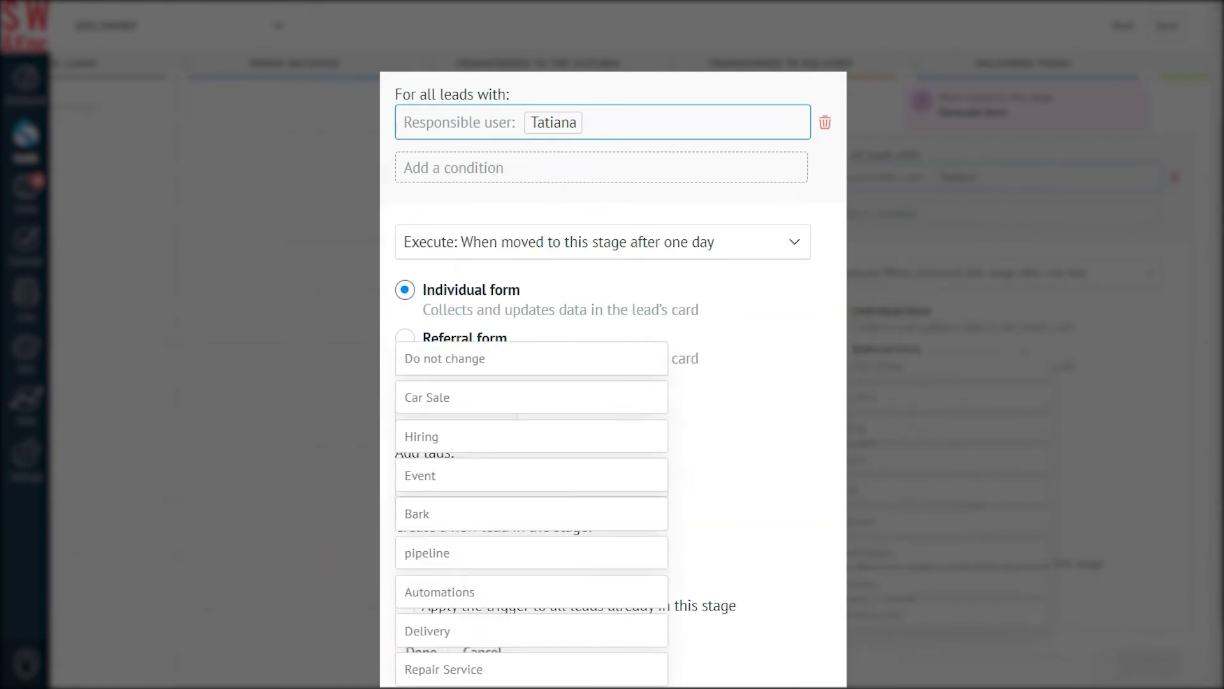
click(465, 631)
click(485, 687)
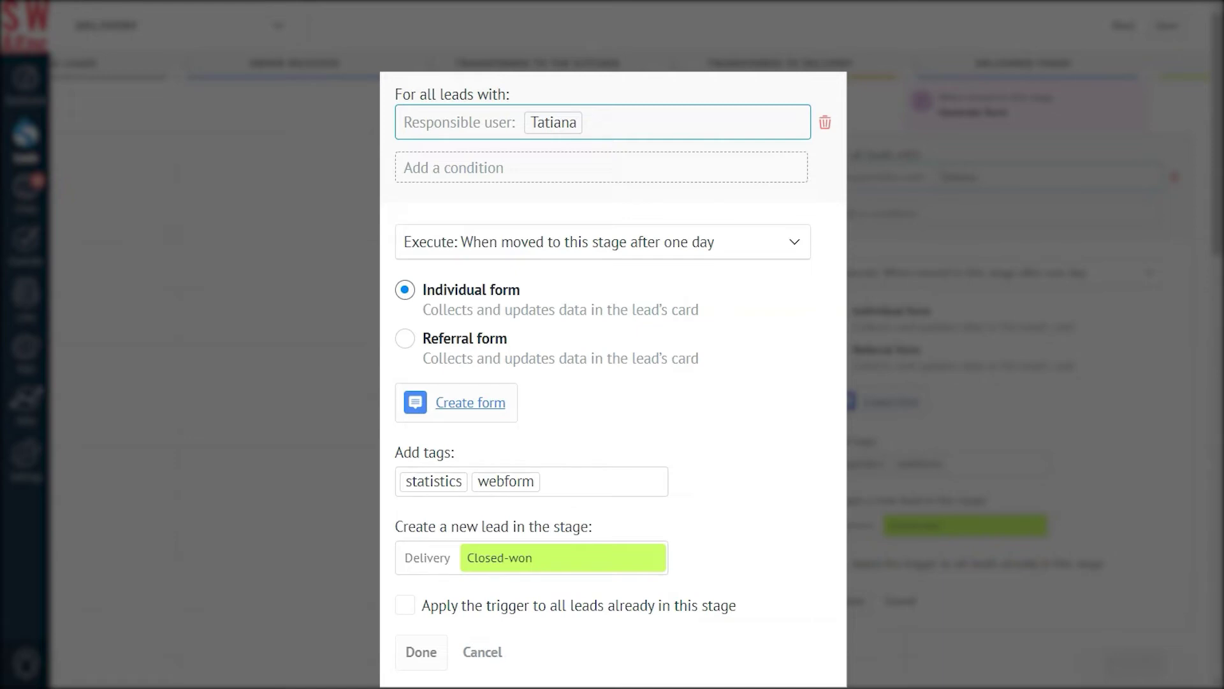
click(405, 605)
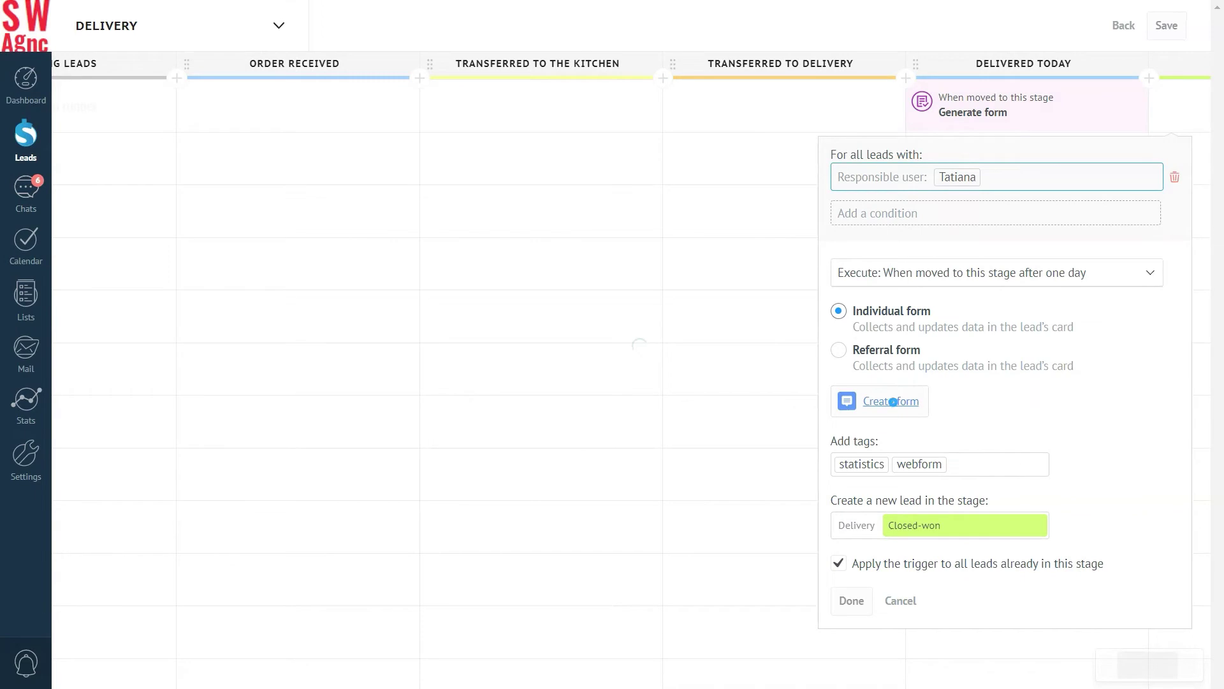
click(892, 400)
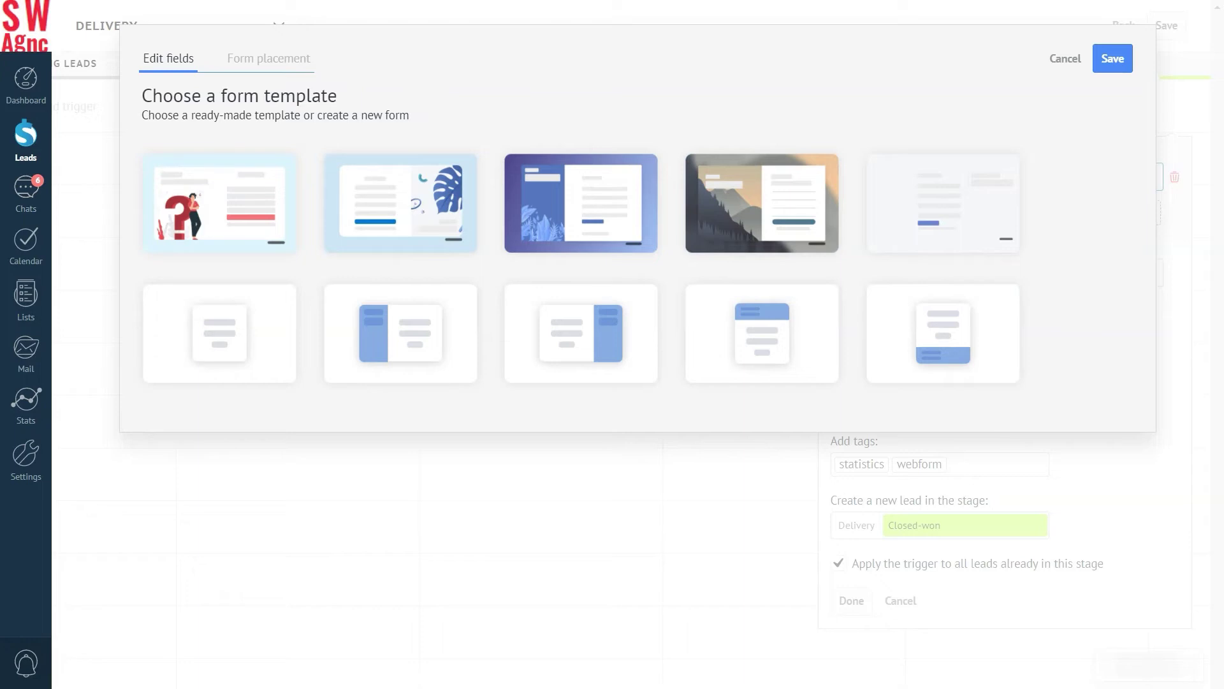
Start a blank form template with field labels placed above the inputs.
click(219, 333)
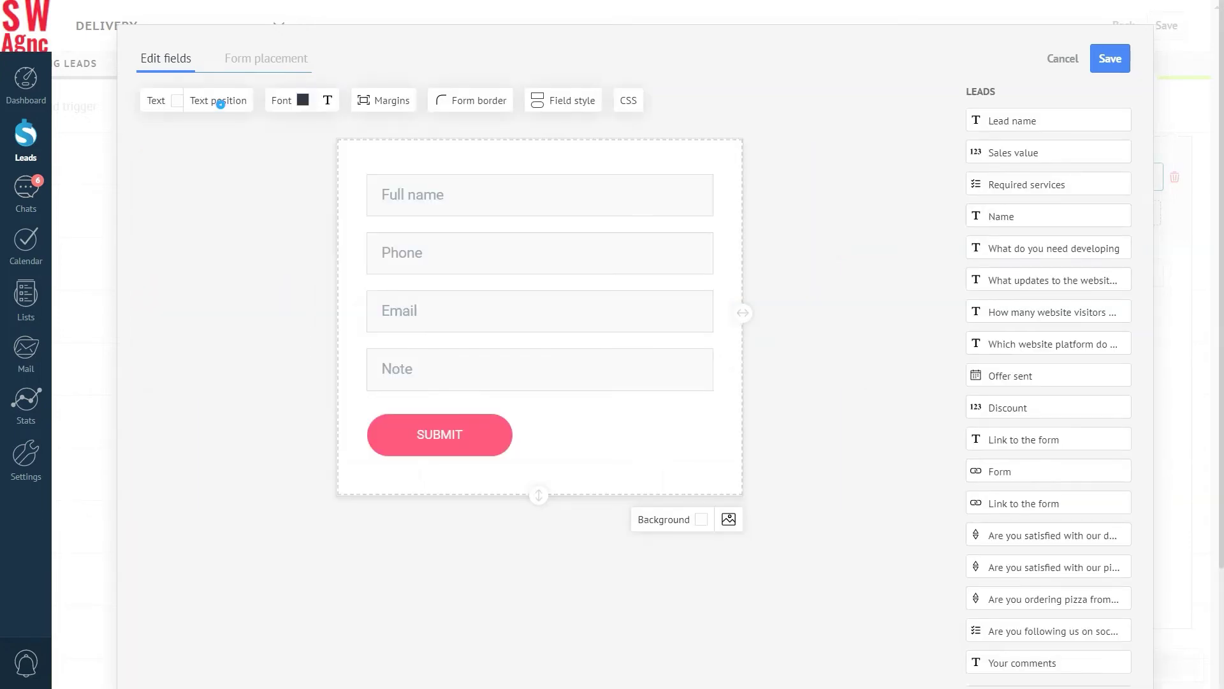
click(220, 102)
click(194, 156)
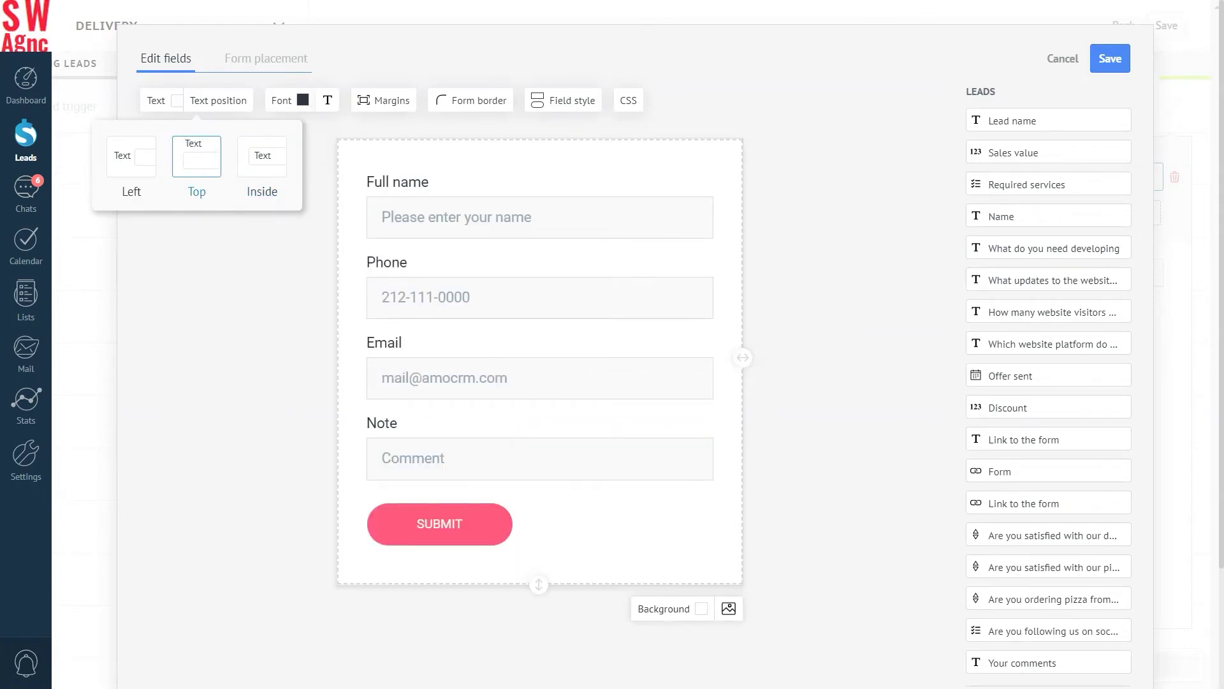
key(Escape)
click(302, 100)
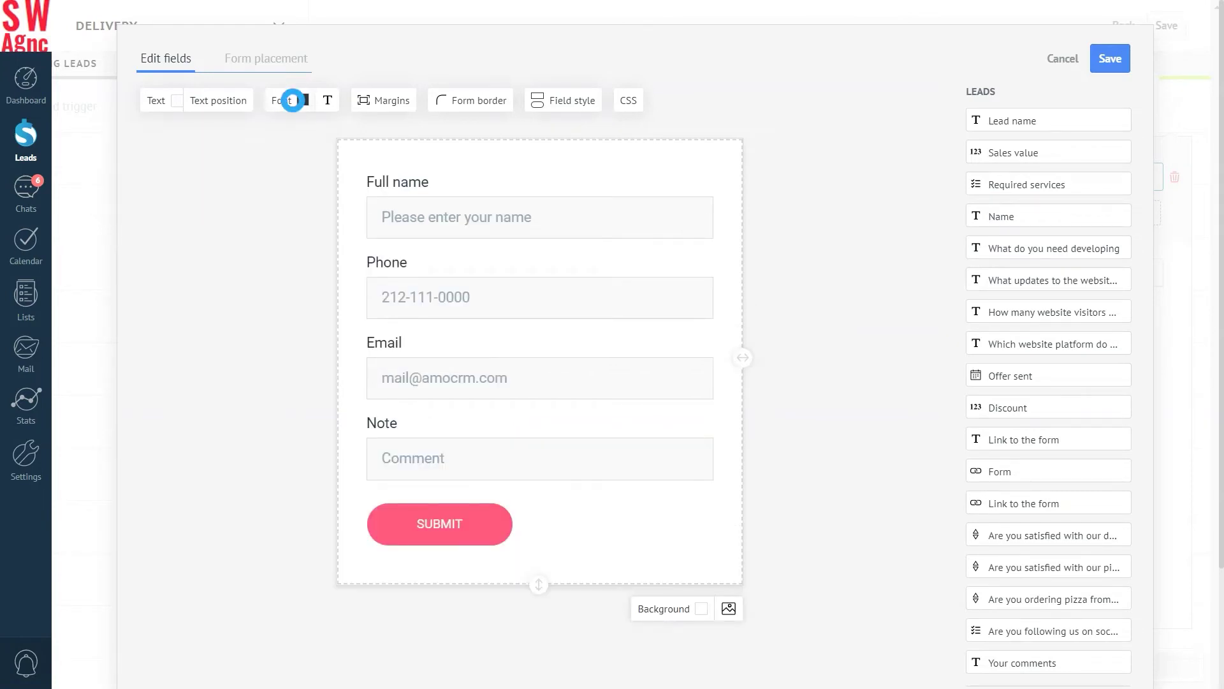
click(247, 225)
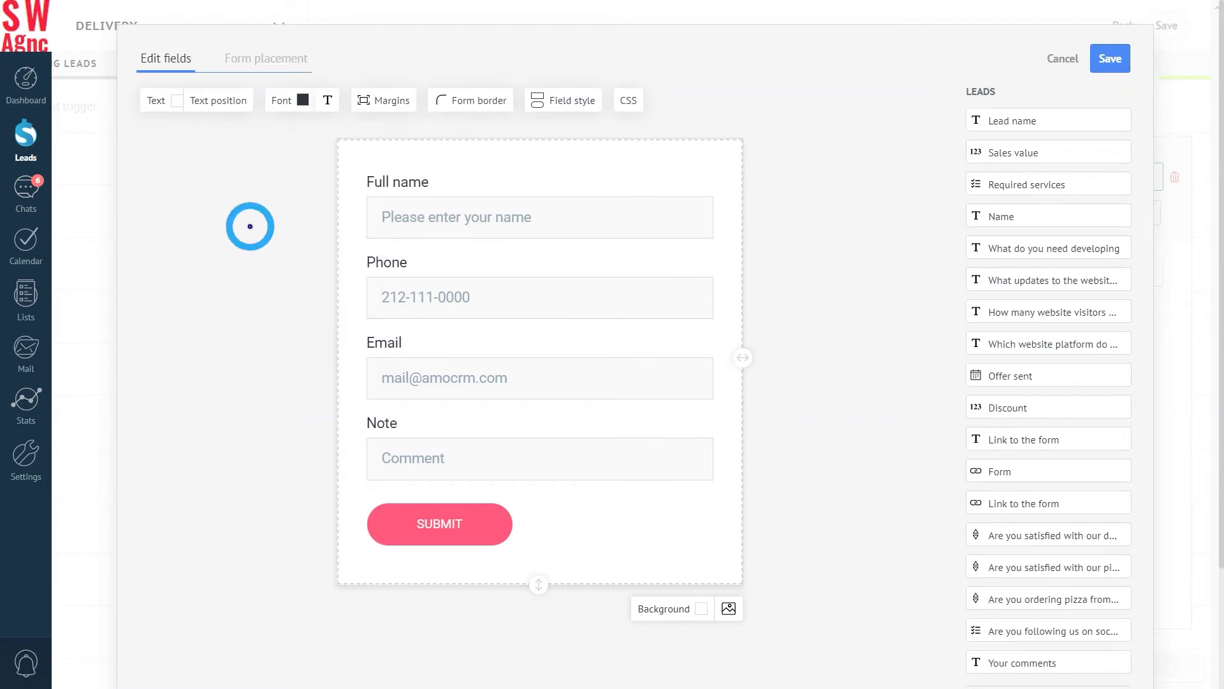
Round the form corners to 50 px and make the border bright green (00ff59).
click(476, 101)
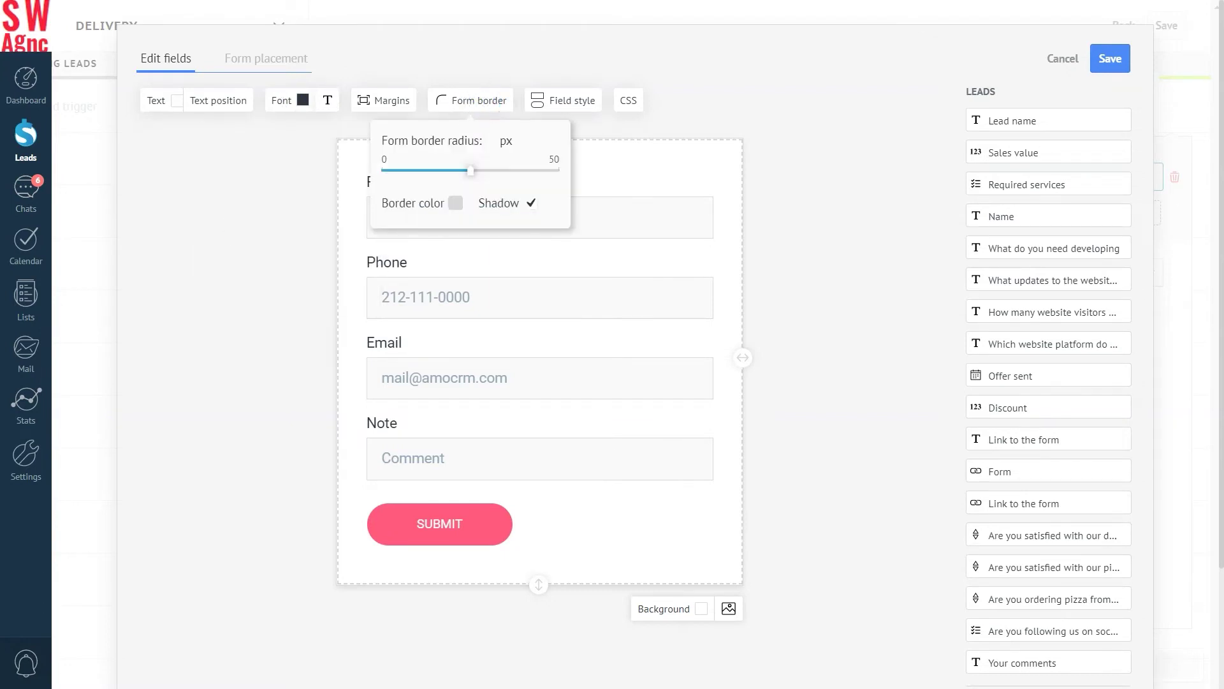
drag(471, 170, 567, 104)
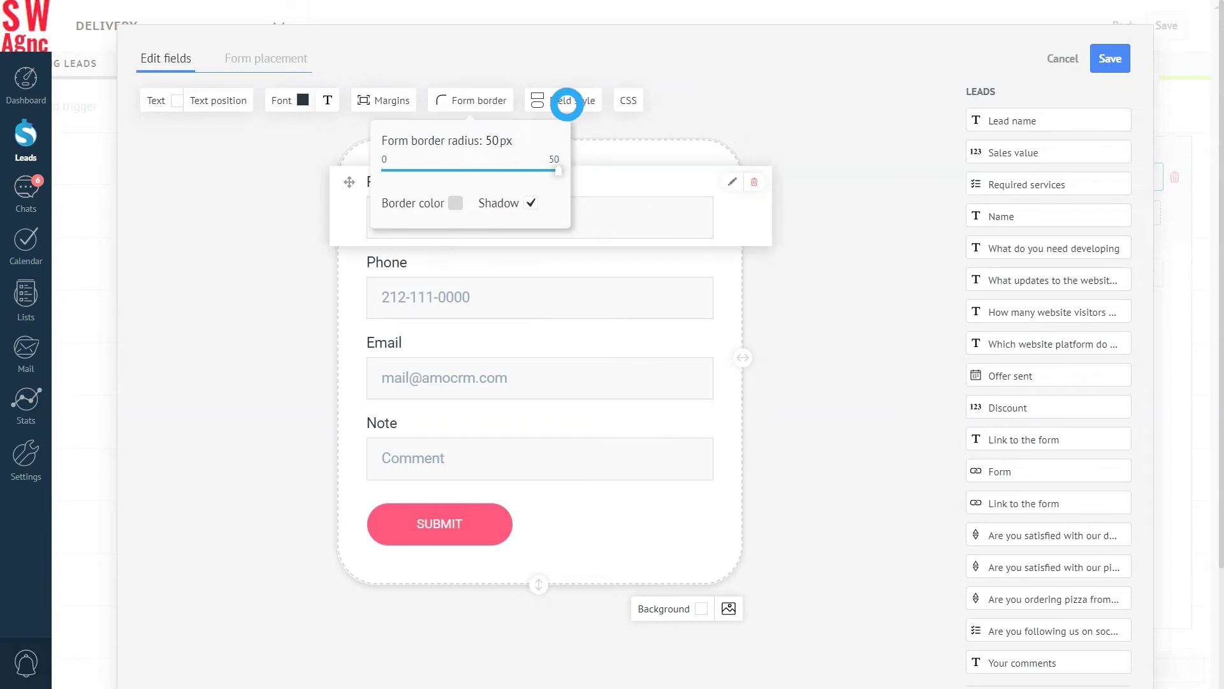
click(567, 104)
click(475, 101)
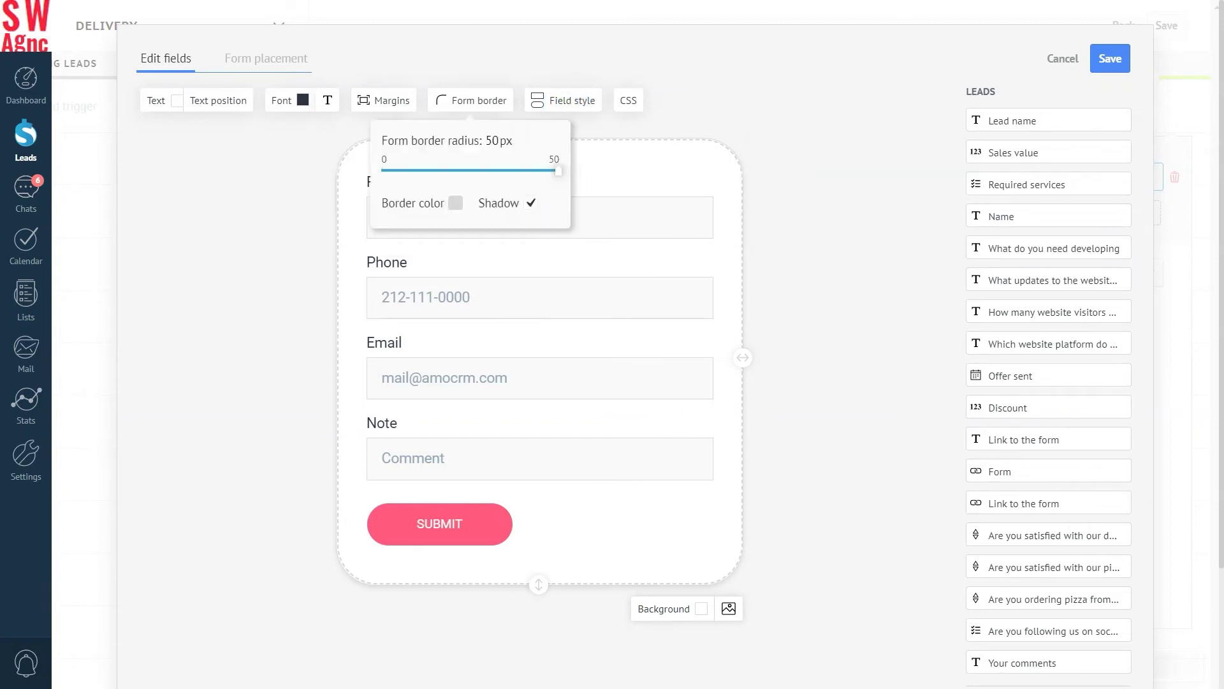
mouse_move(559, 170)
mouse_down()
mouse_move(547, 170)
mouse_move(559, 171)
mouse_up()
click(456, 203)
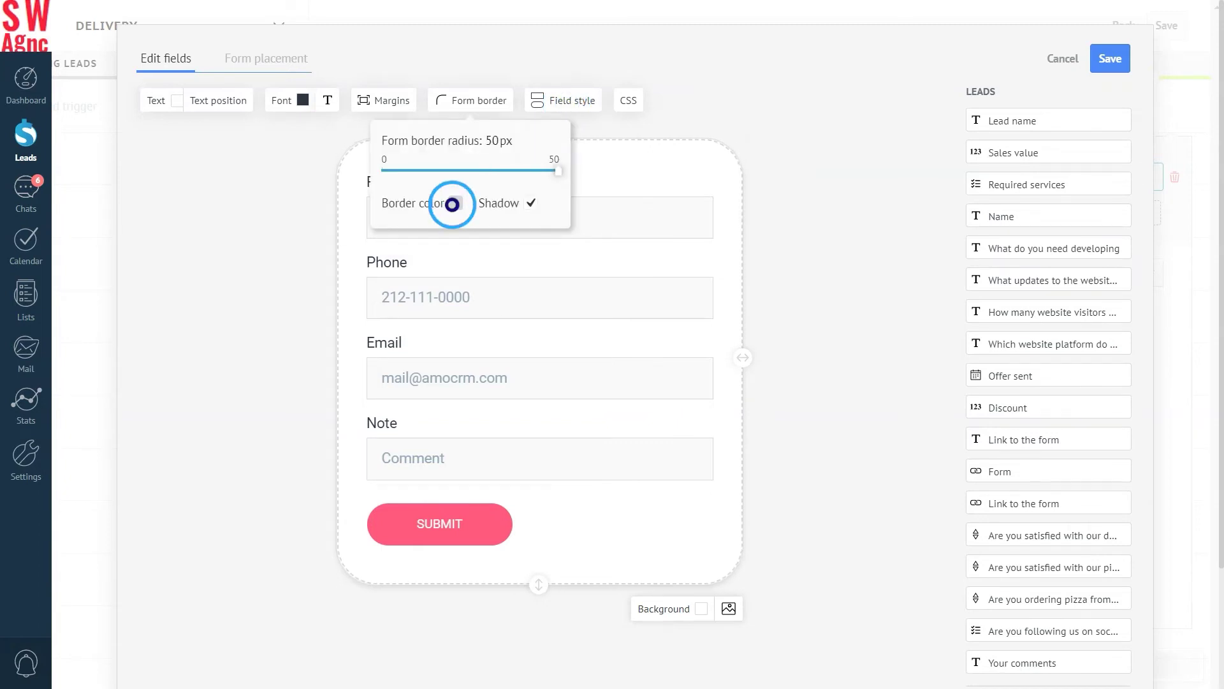
drag(521, 303, 521, 327)
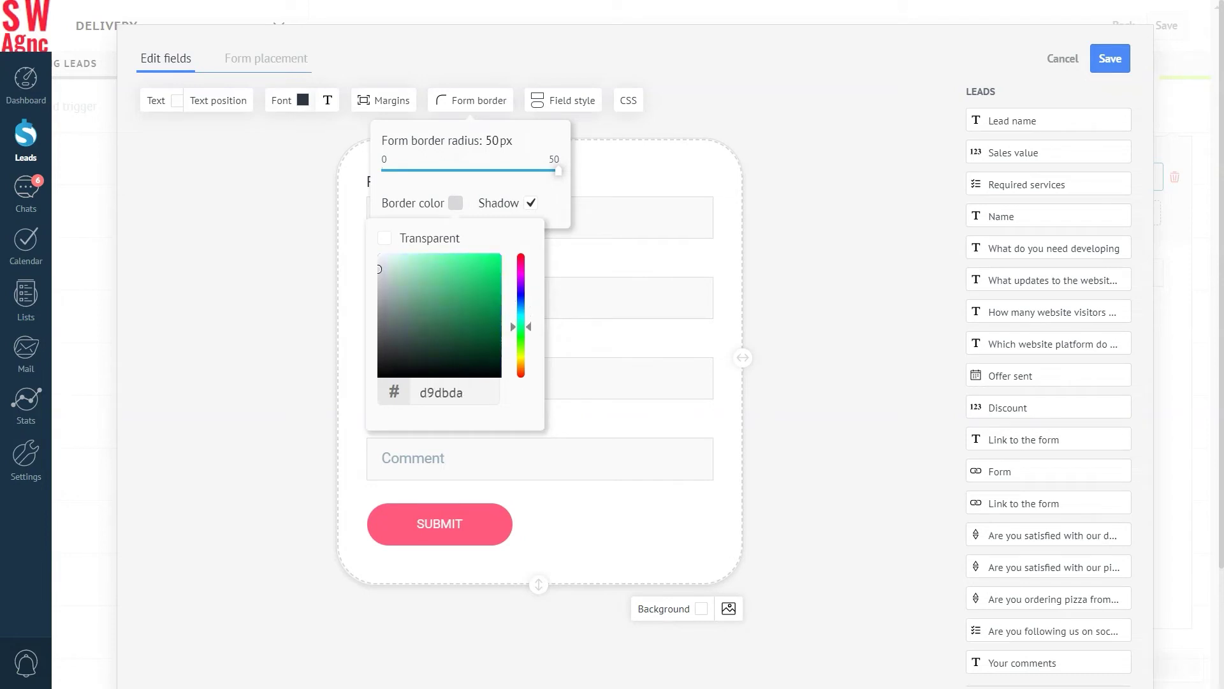
drag(380, 270, 501, 254)
click(583, 104)
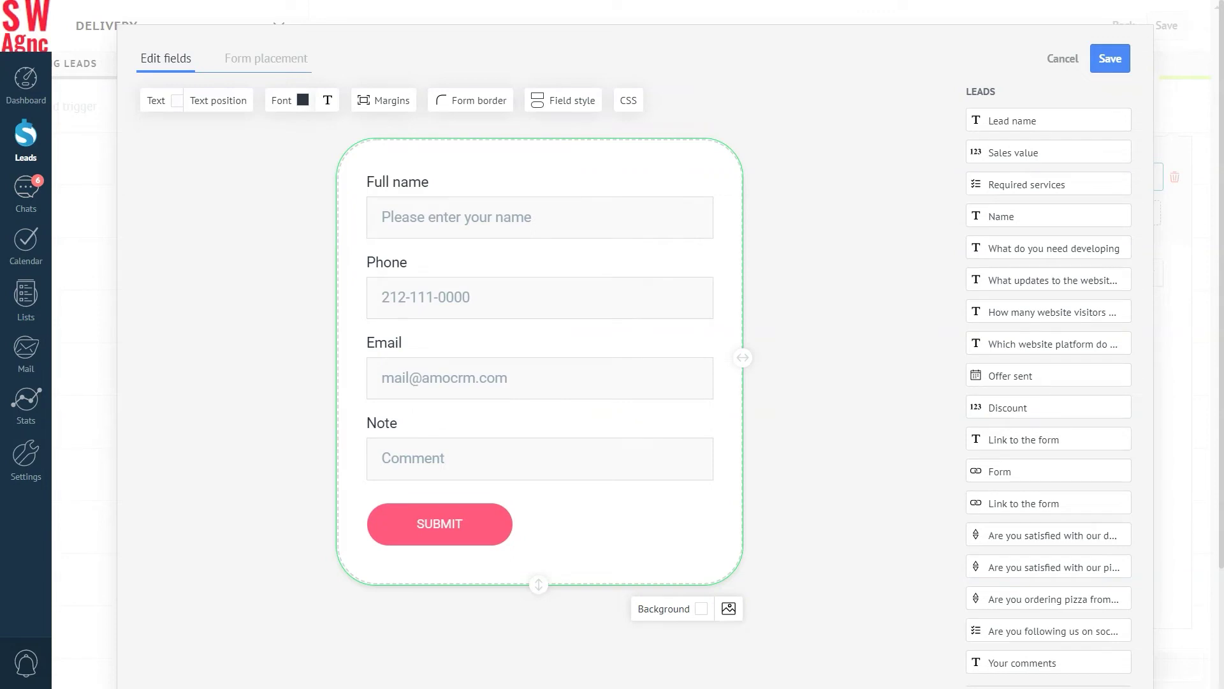
click(627, 101)
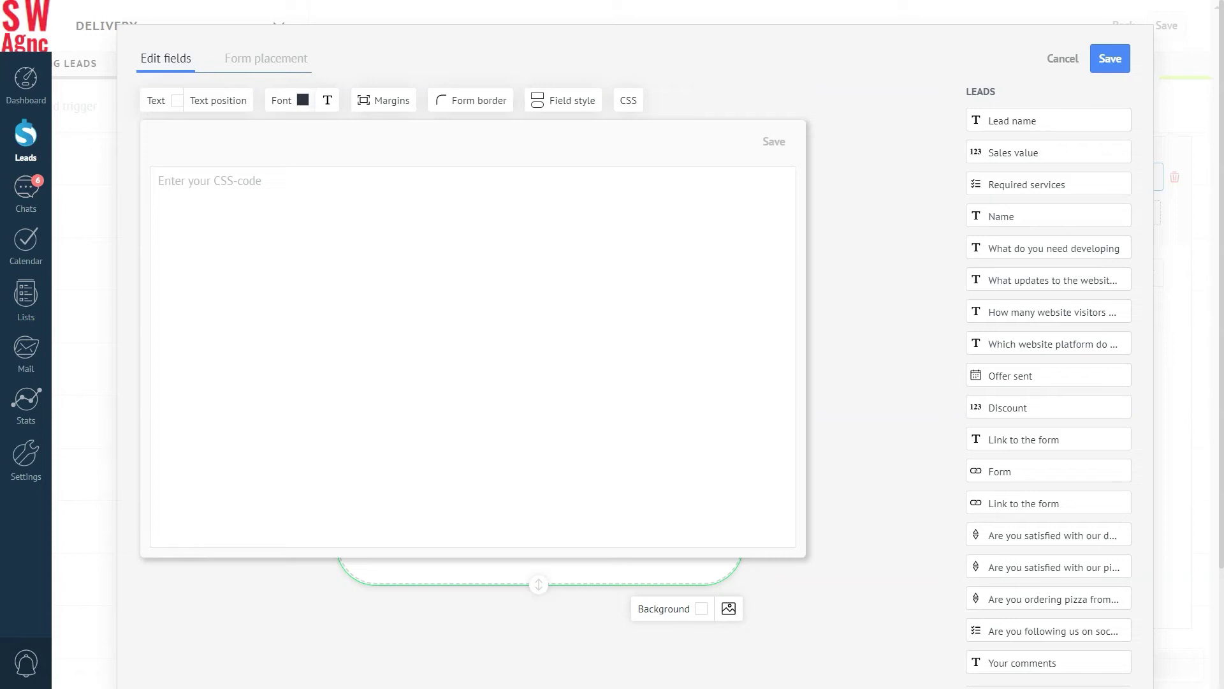
click(771, 140)
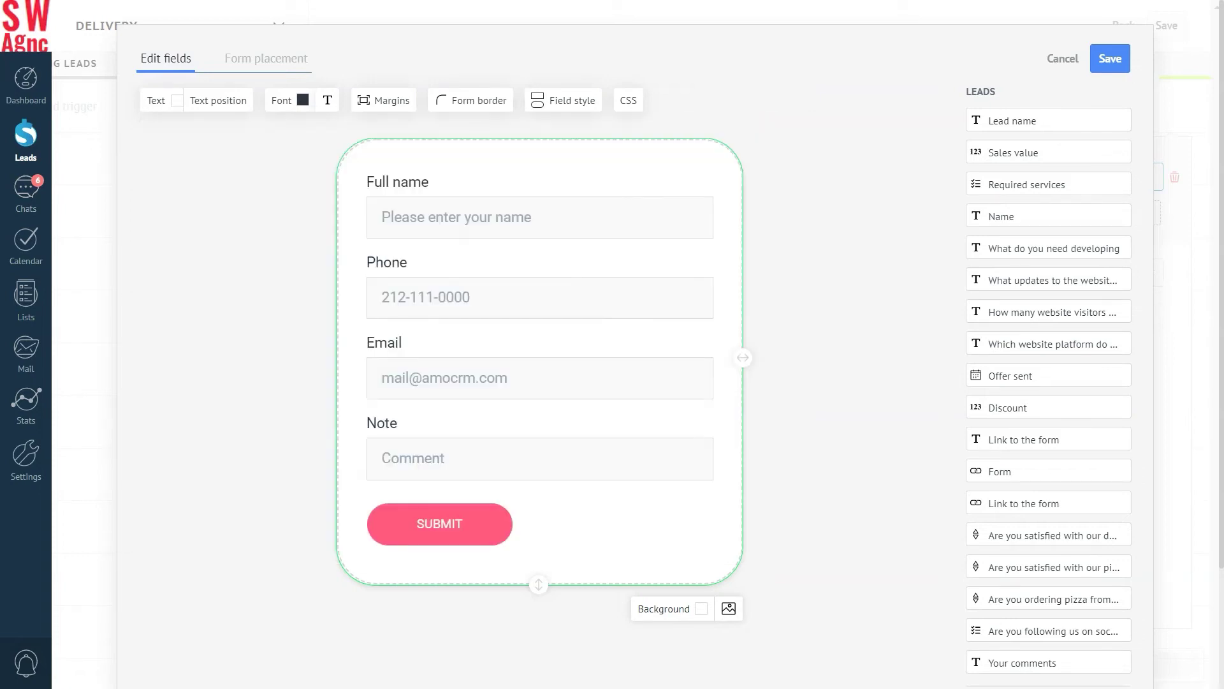
Delete the Full name, Phone and Email fields from the form.
click(377, 183)
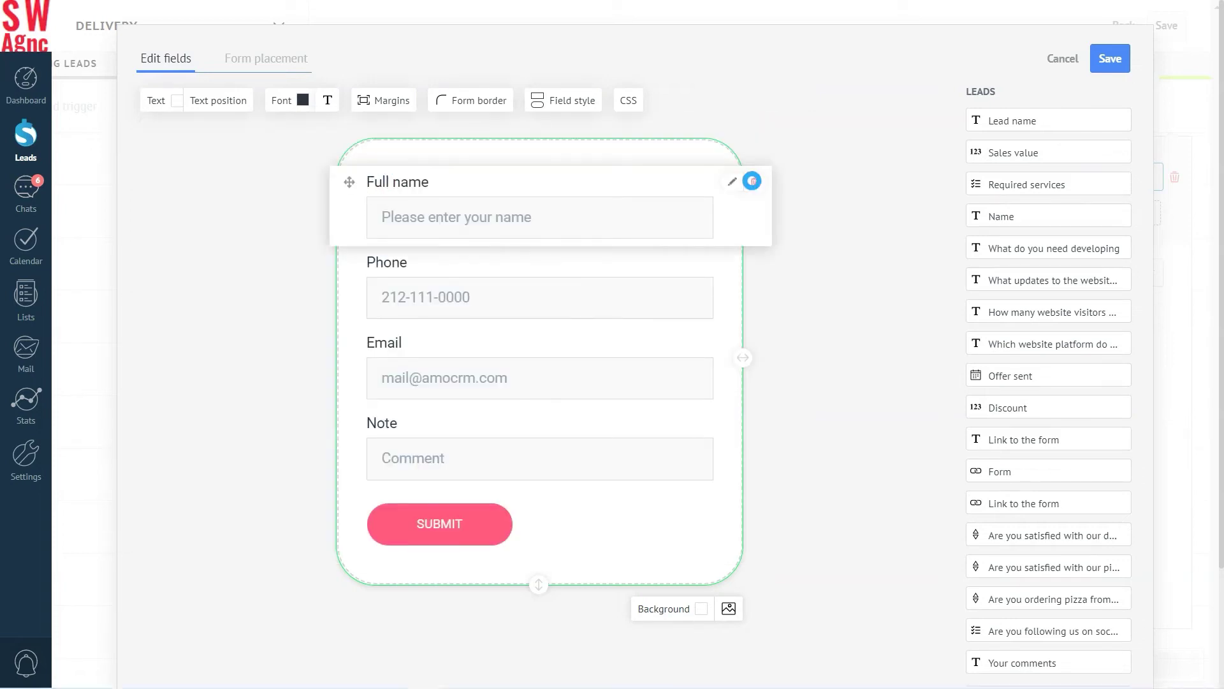
click(752, 181)
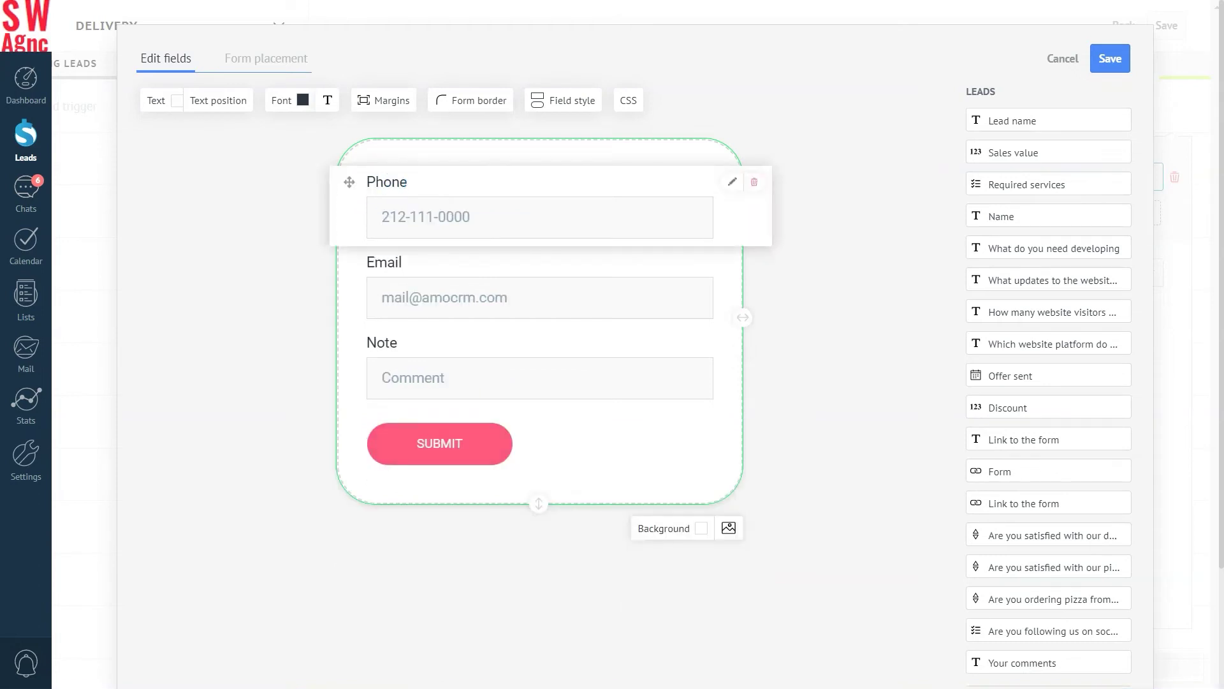
click(754, 183)
click(350, 182)
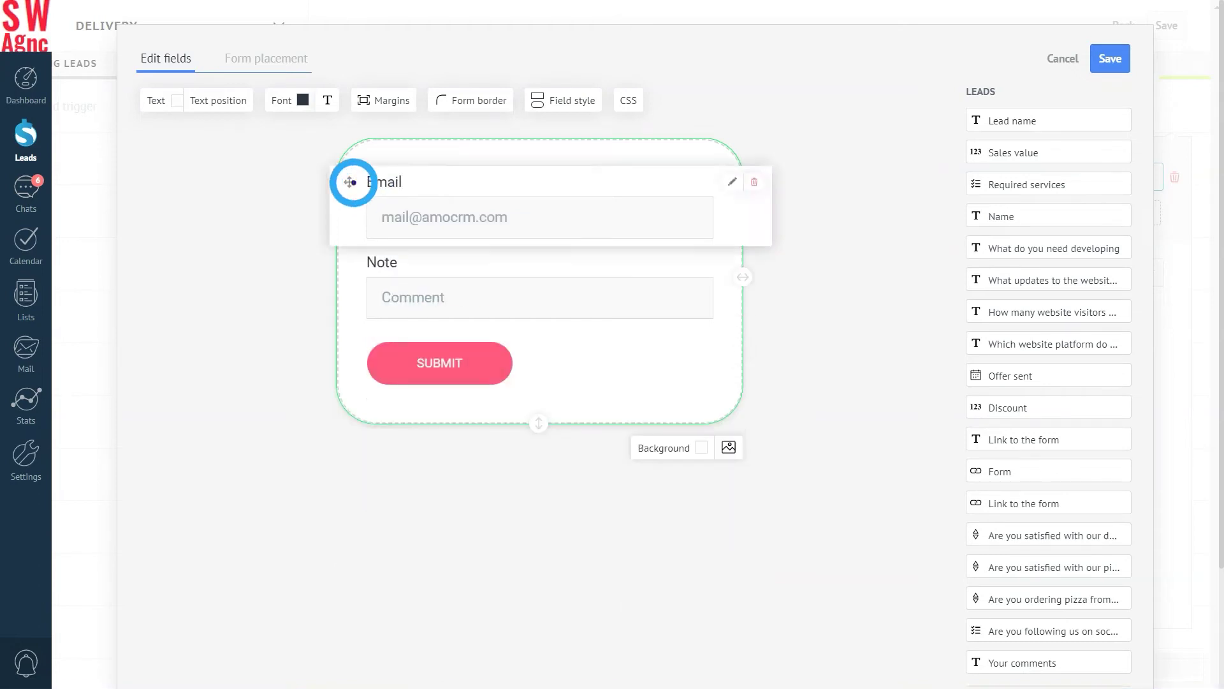
click(753, 182)
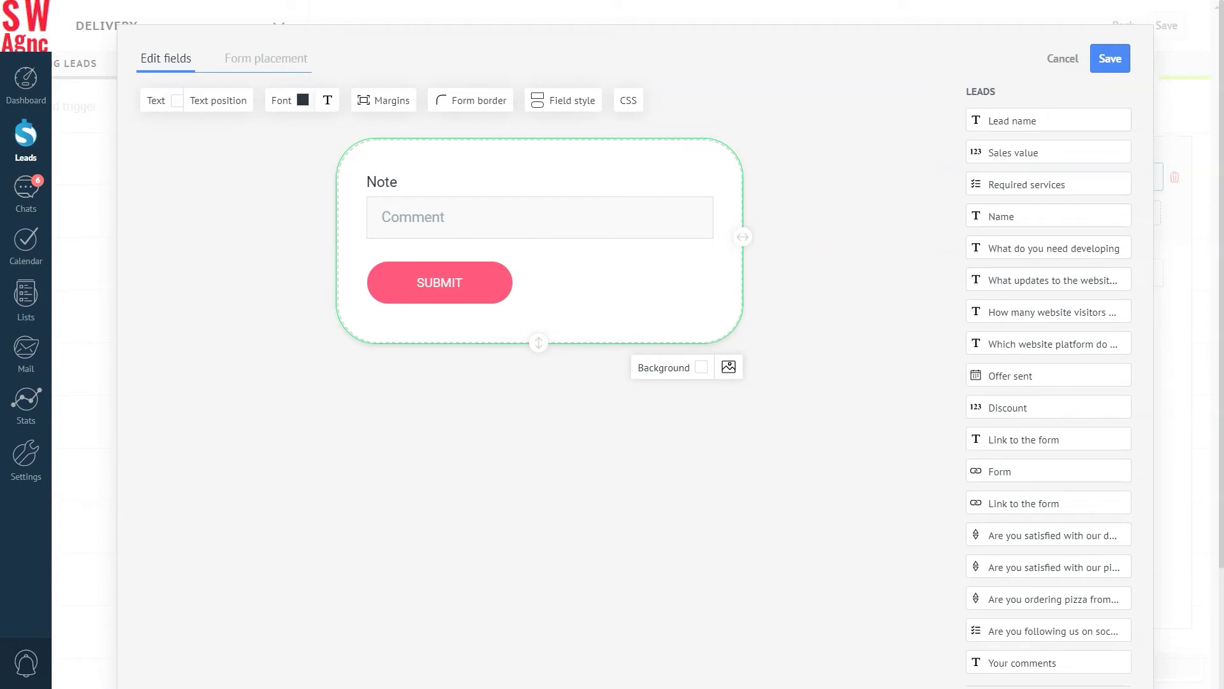
Add the delivery, pizza quality, other companies, social media and Your comments fields; remove Note.
click(1053, 535)
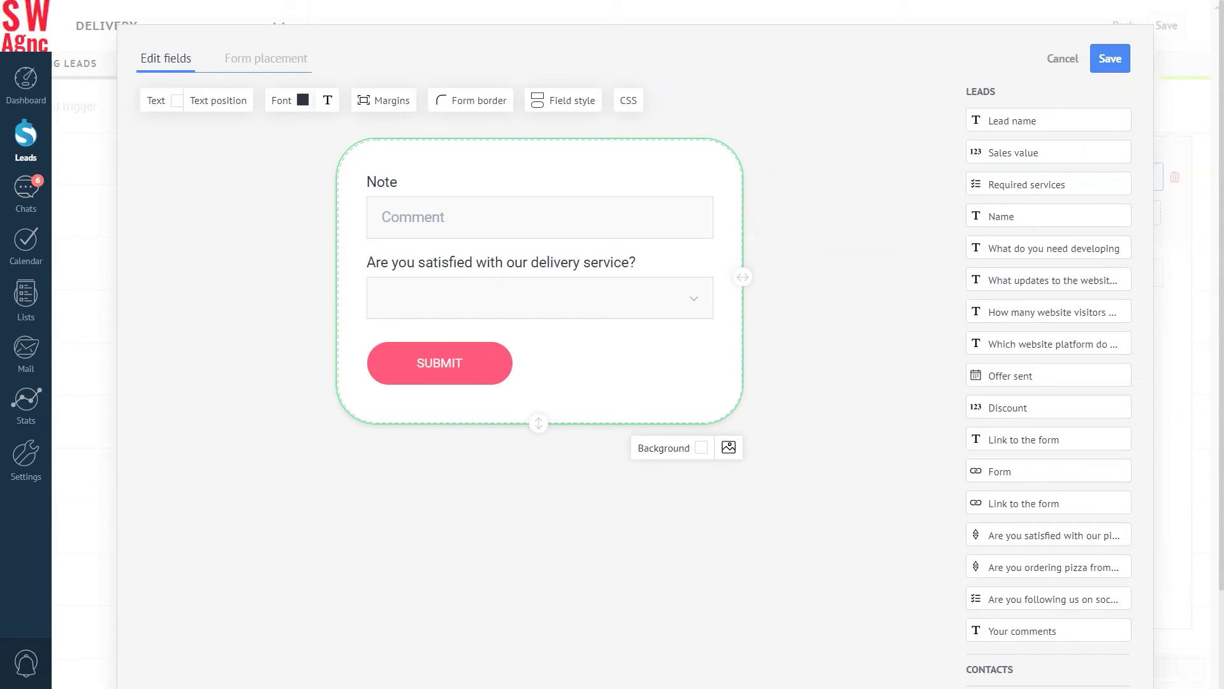
click(1034, 535)
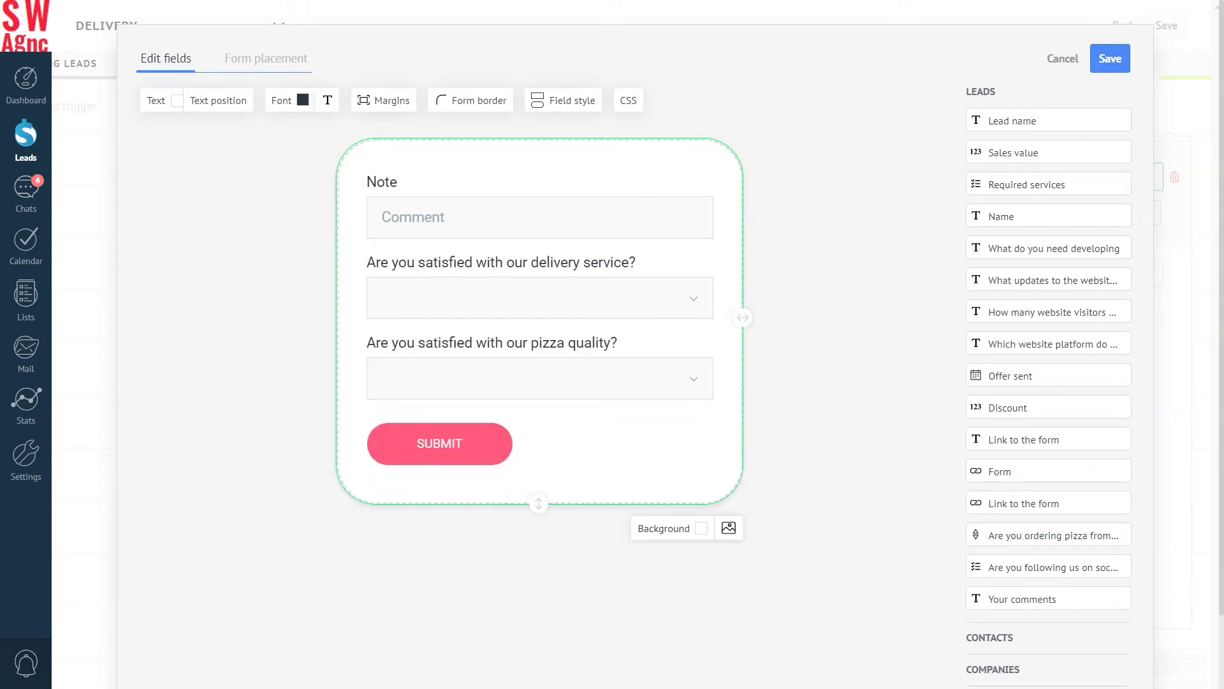
click(1040, 535)
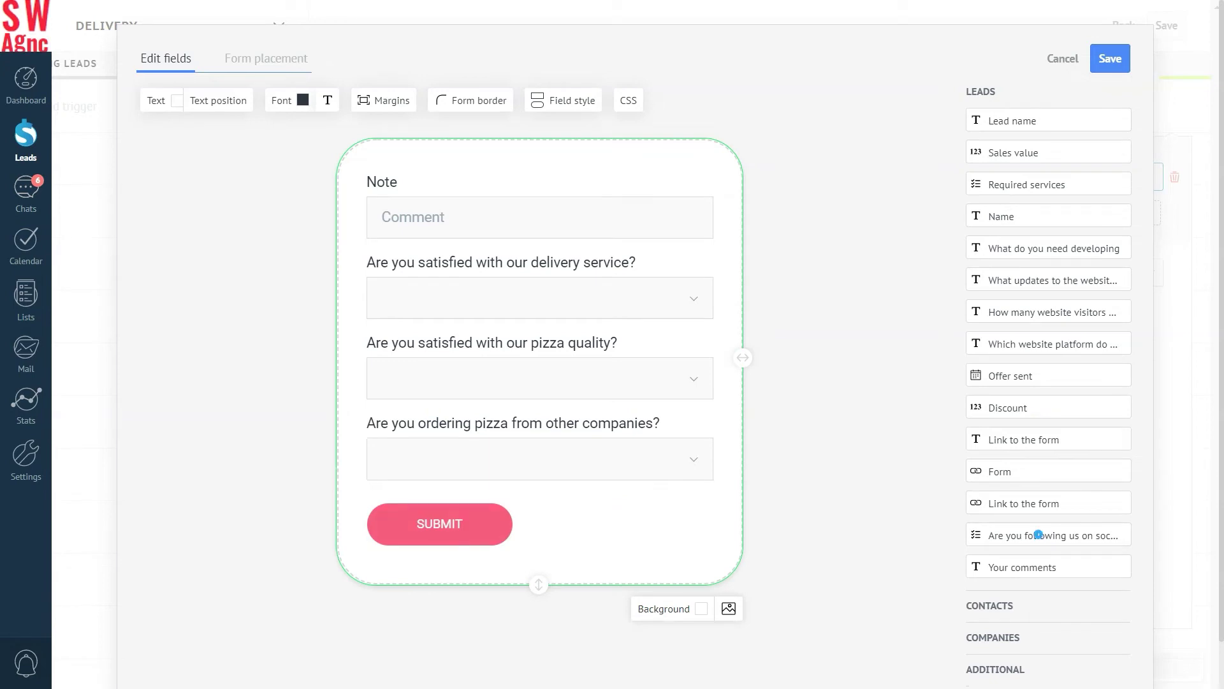
click(1038, 534)
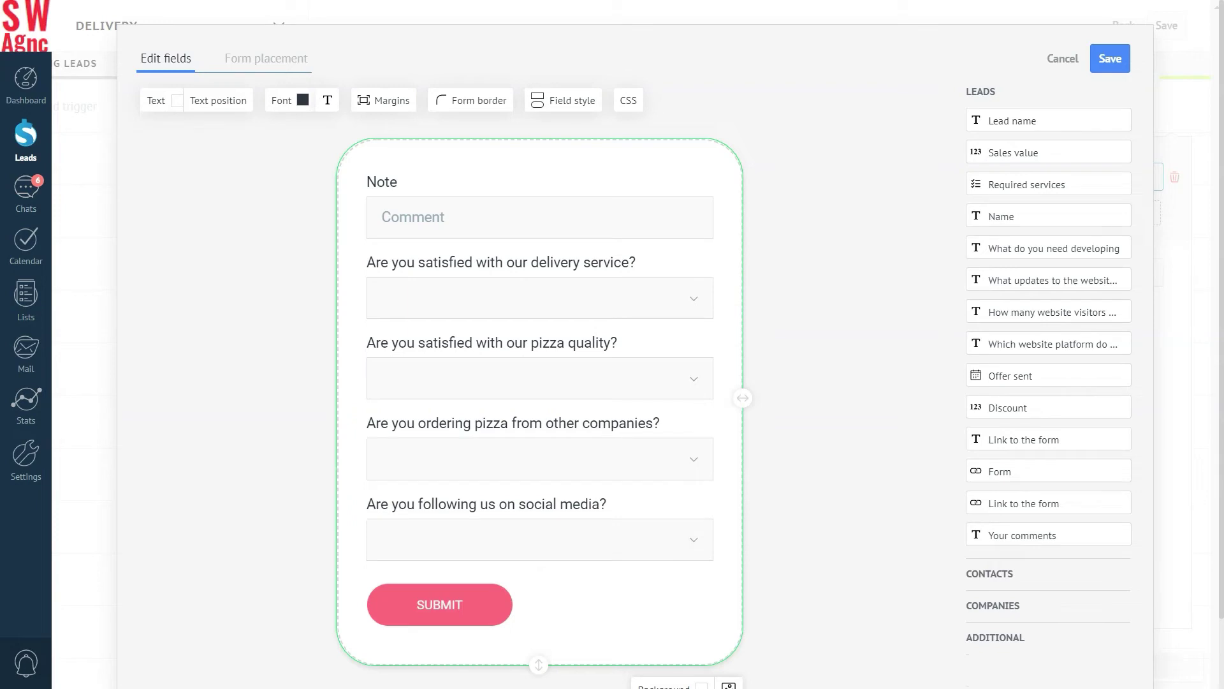
click(1025, 533)
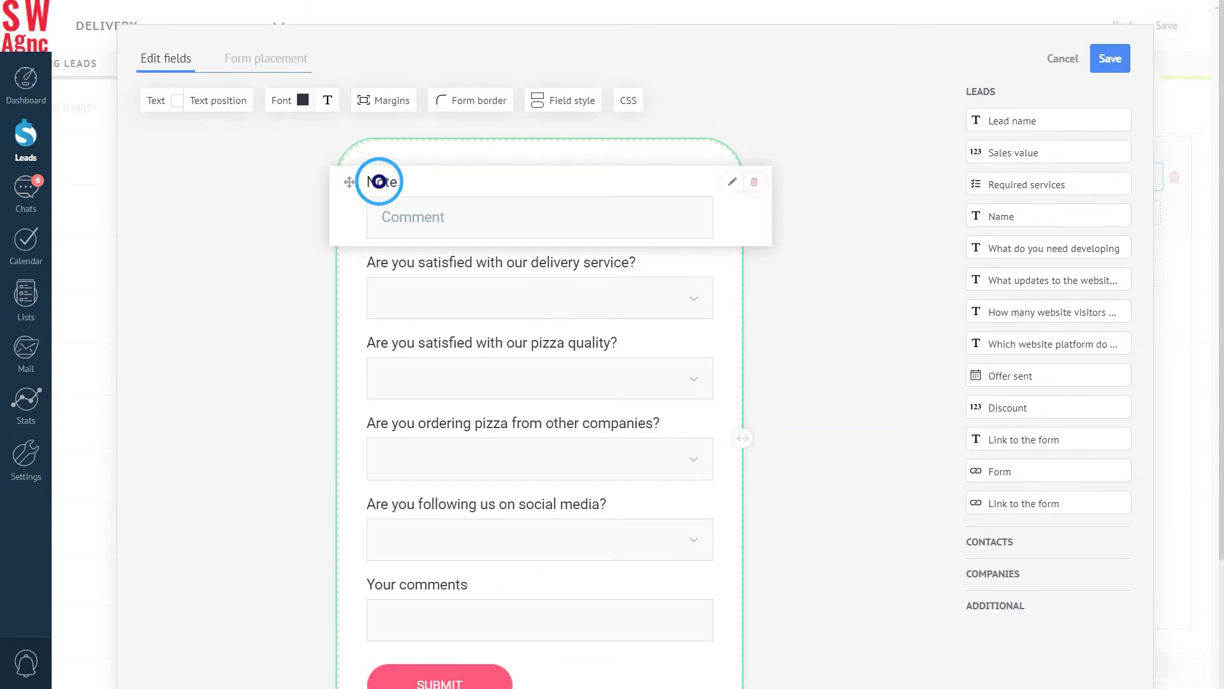
click(755, 182)
click(446, 599)
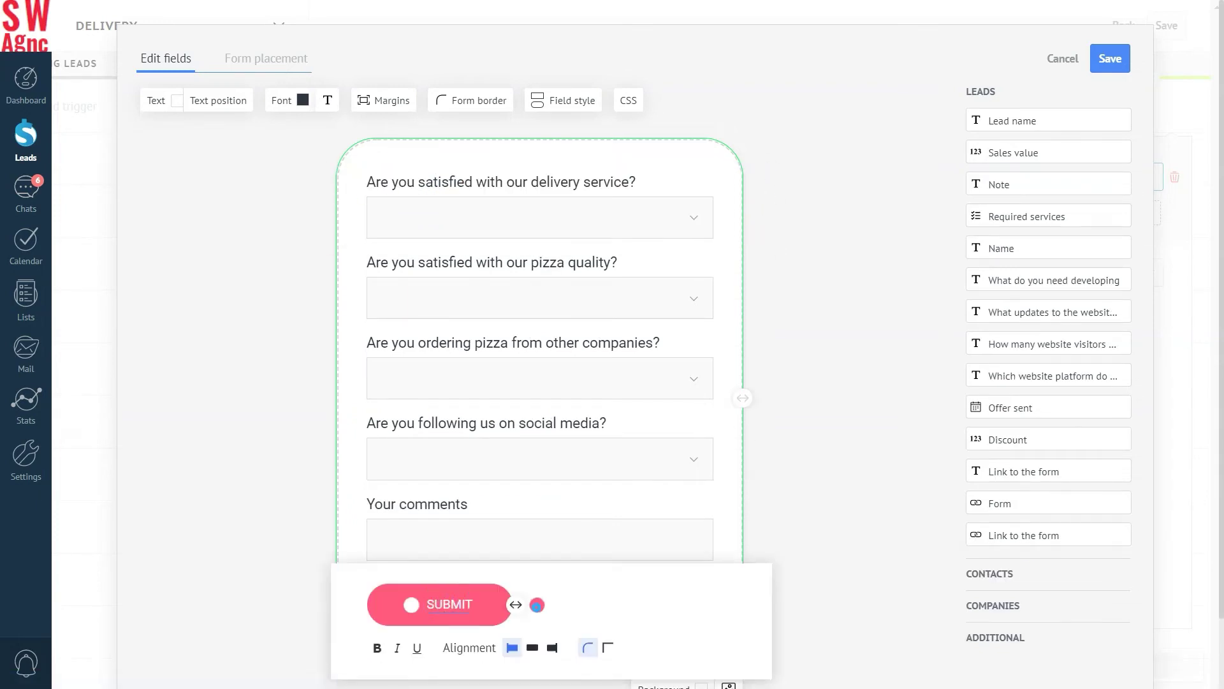
click(537, 605)
Make the SUBMIT button bright green.
scroll(537, 573, down, 2)
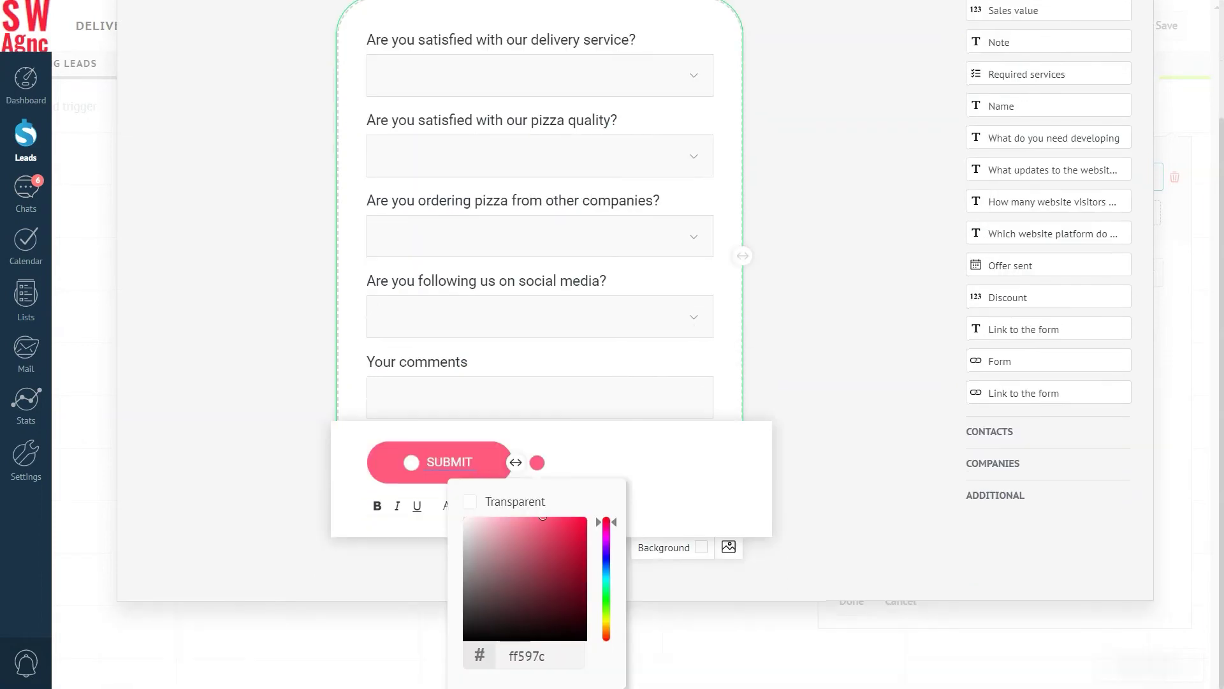
click(606, 593)
click(607, 601)
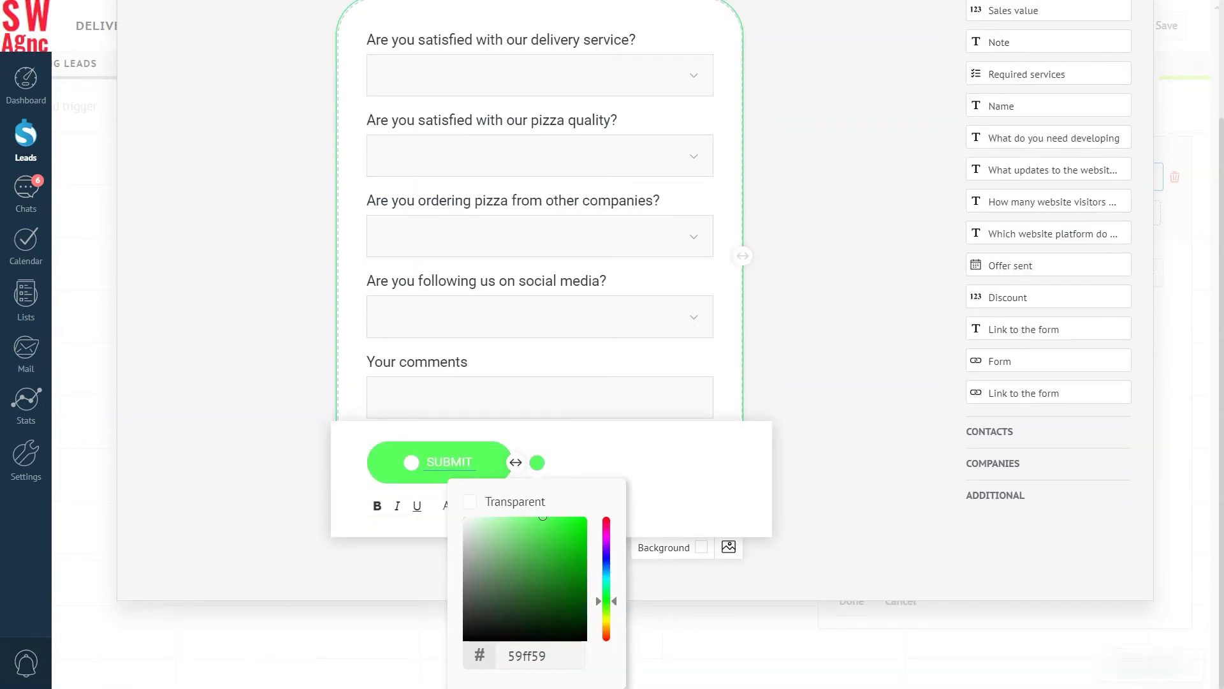
drag(543, 517, 582, 519)
click(995, 498)
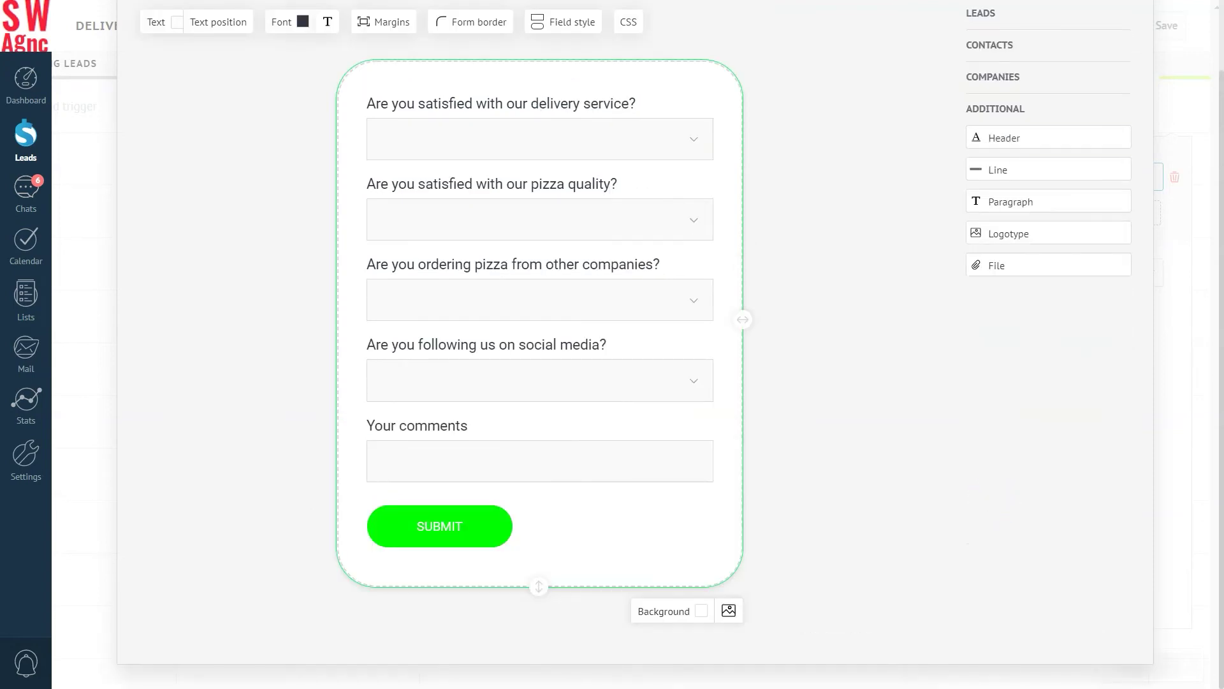
Add a centred 'Mike's pizza' header at the top of the form.
click(1008, 134)
click(388, 519)
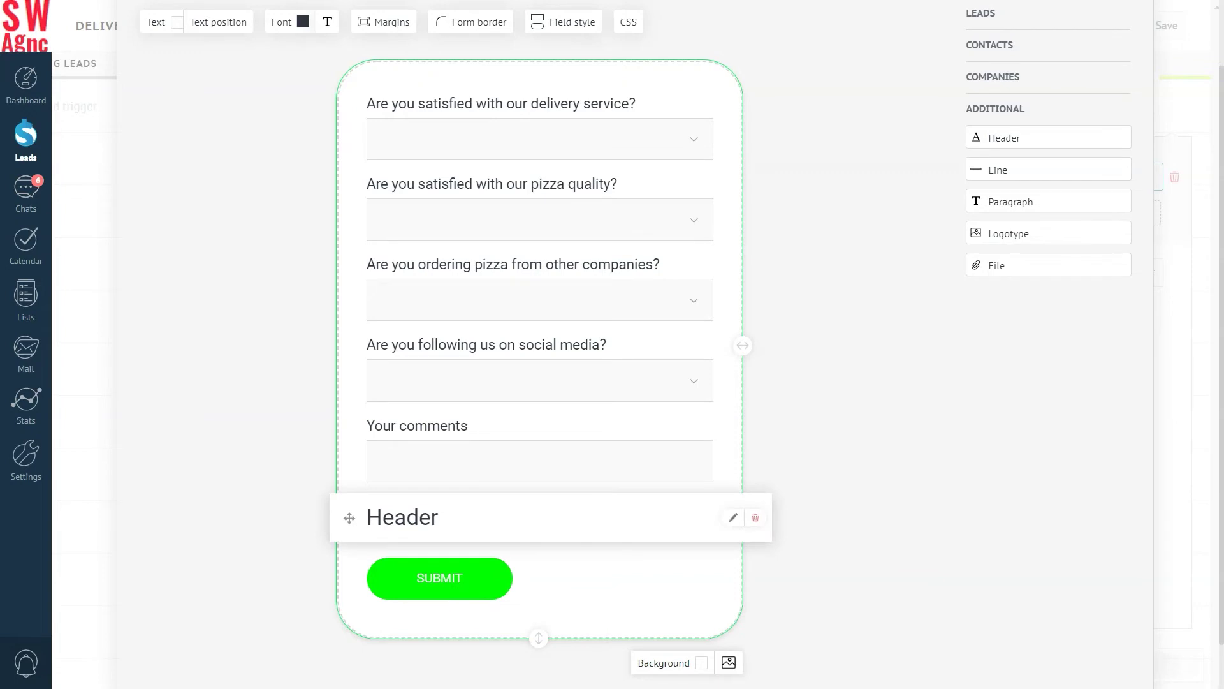
drag(349, 518, 357, 153)
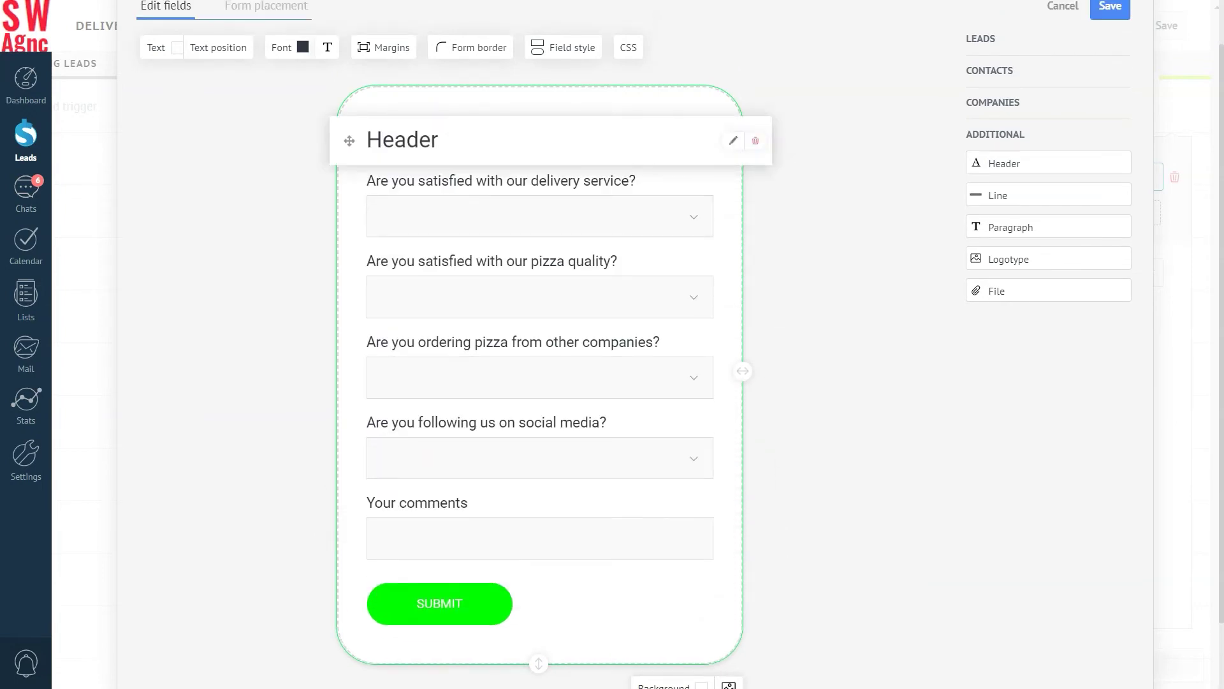
click(733, 140)
key(BackSpace)
key(BackSpace)
key(BackSpace)
key(BackSpace)
key(BackSpace)
key(BackSpace)
text(M)
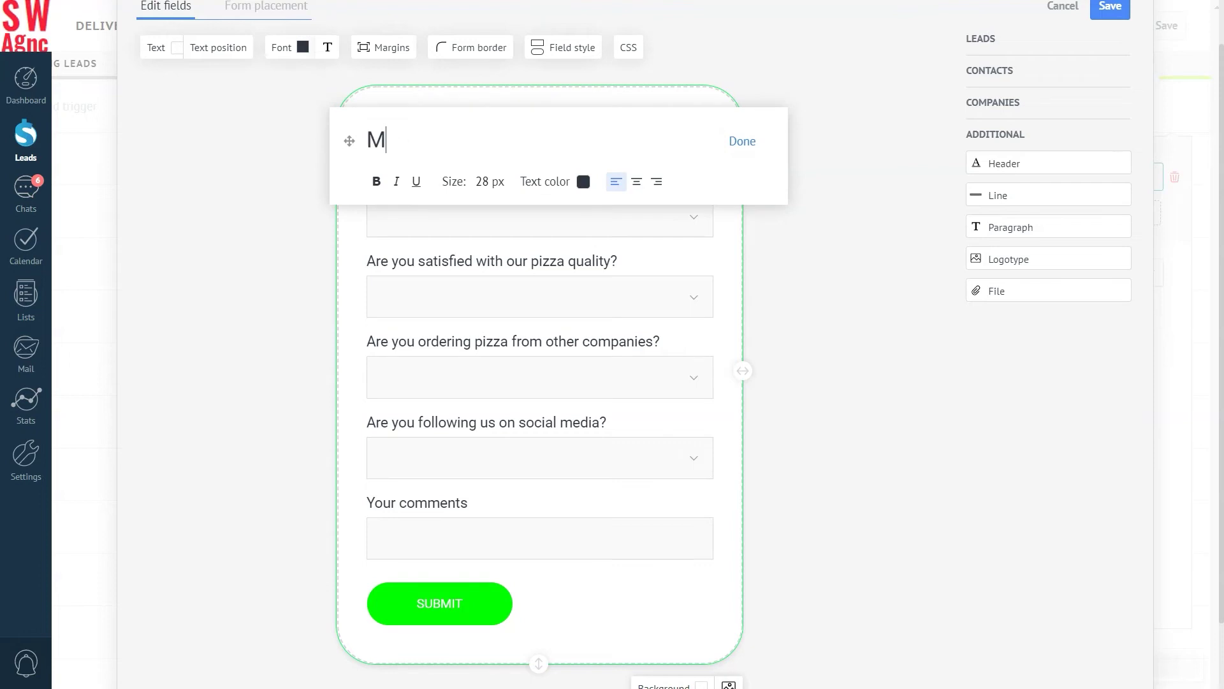
text(ike's pizza)
click(636, 181)
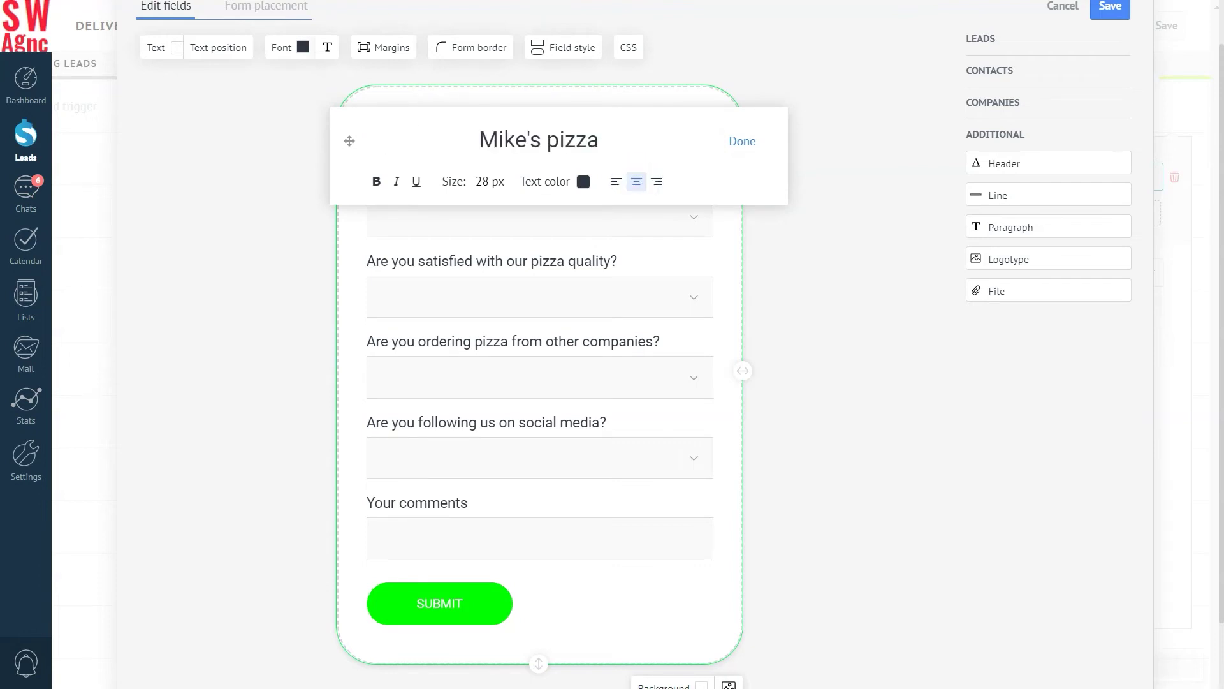
click(743, 139)
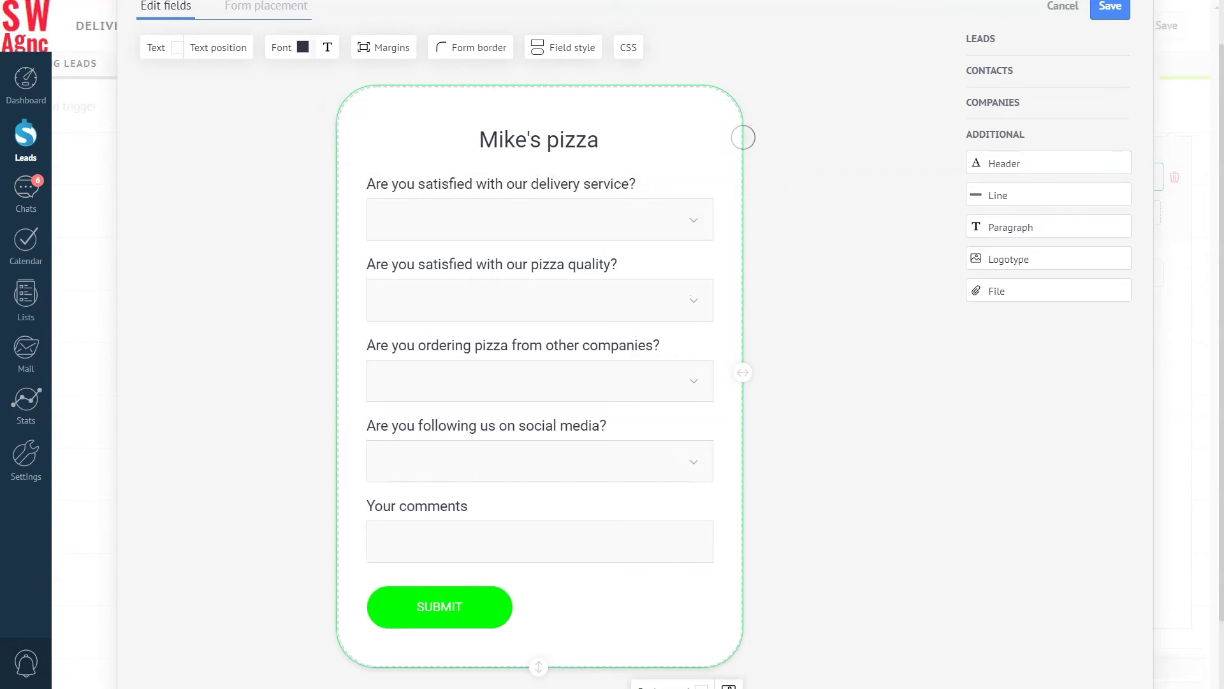
Set the form background colour to bright yellow (about e6ff00), leaving no background image.
scroll(698, 607, down, 1)
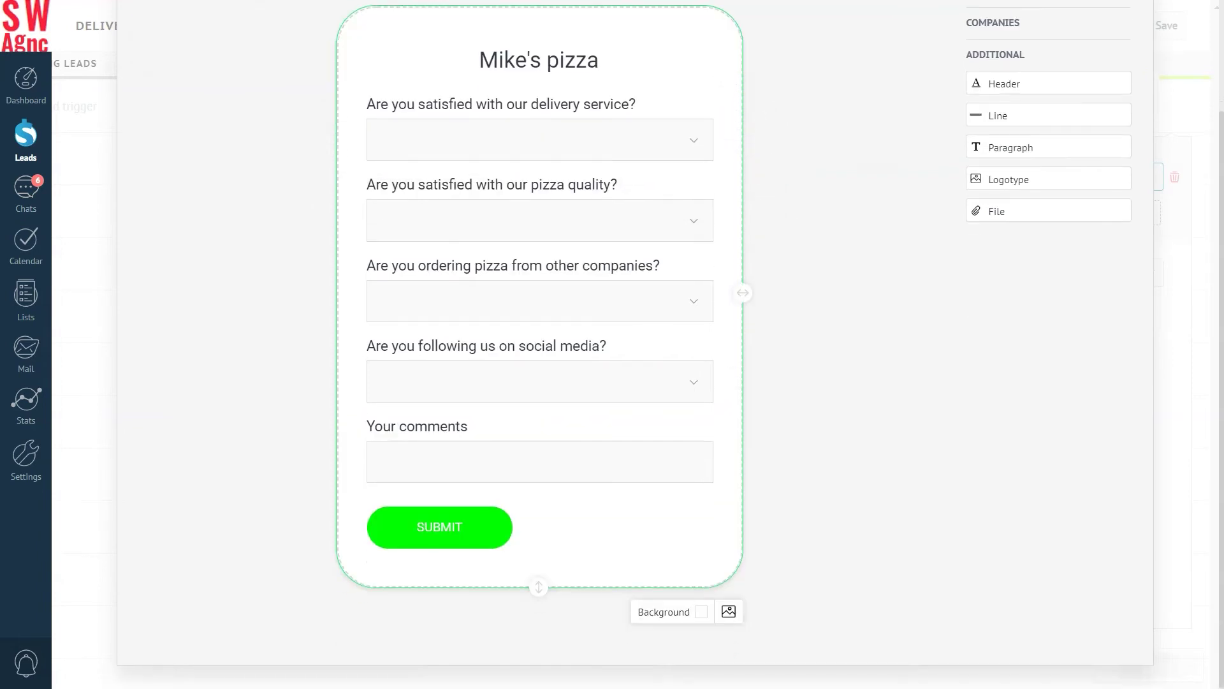
click(698, 607)
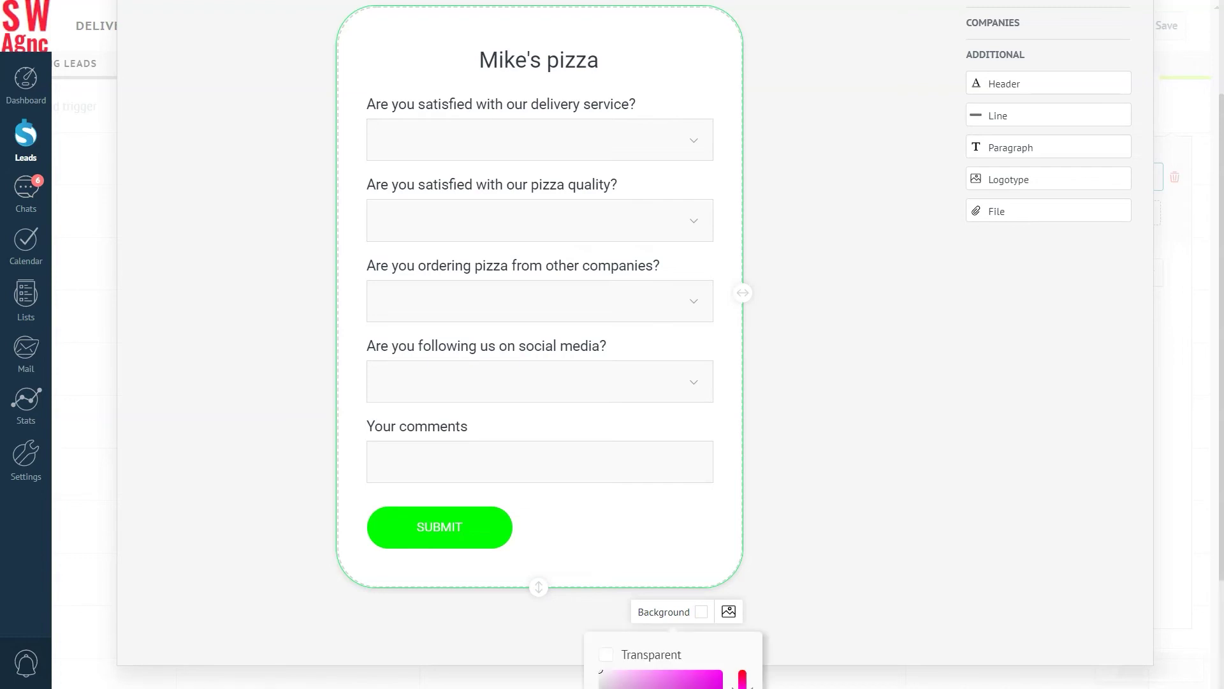
scroll(634, 345, down, 2)
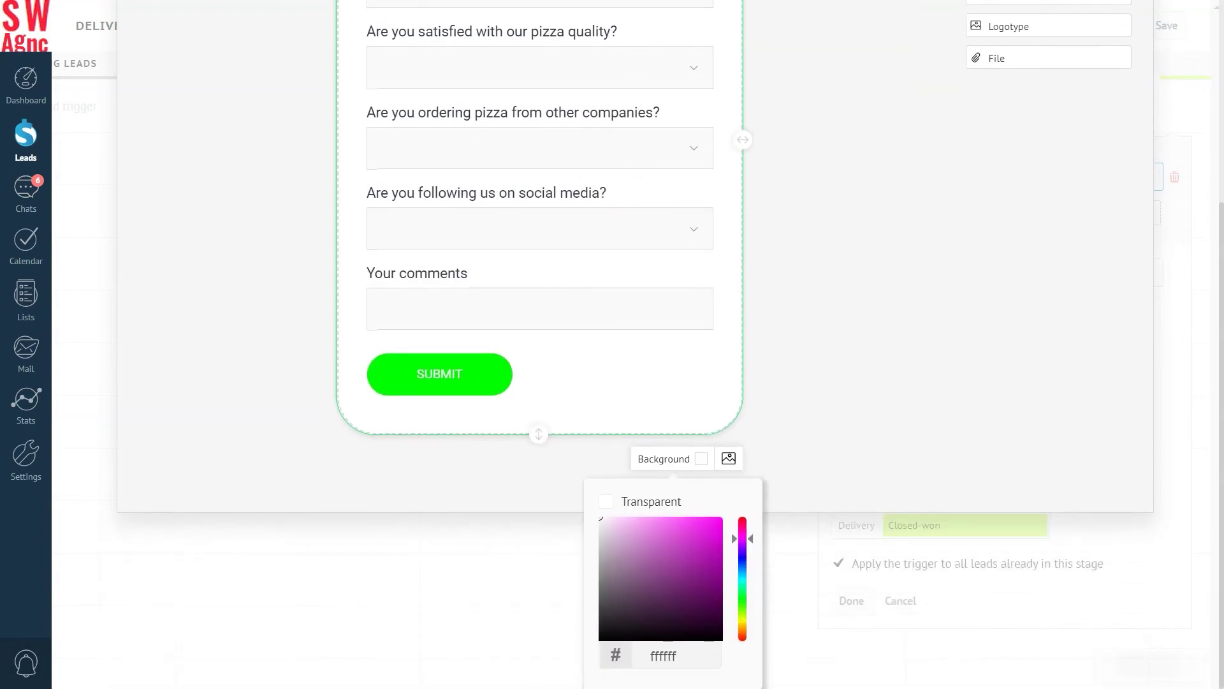
click(742, 619)
click(697, 525)
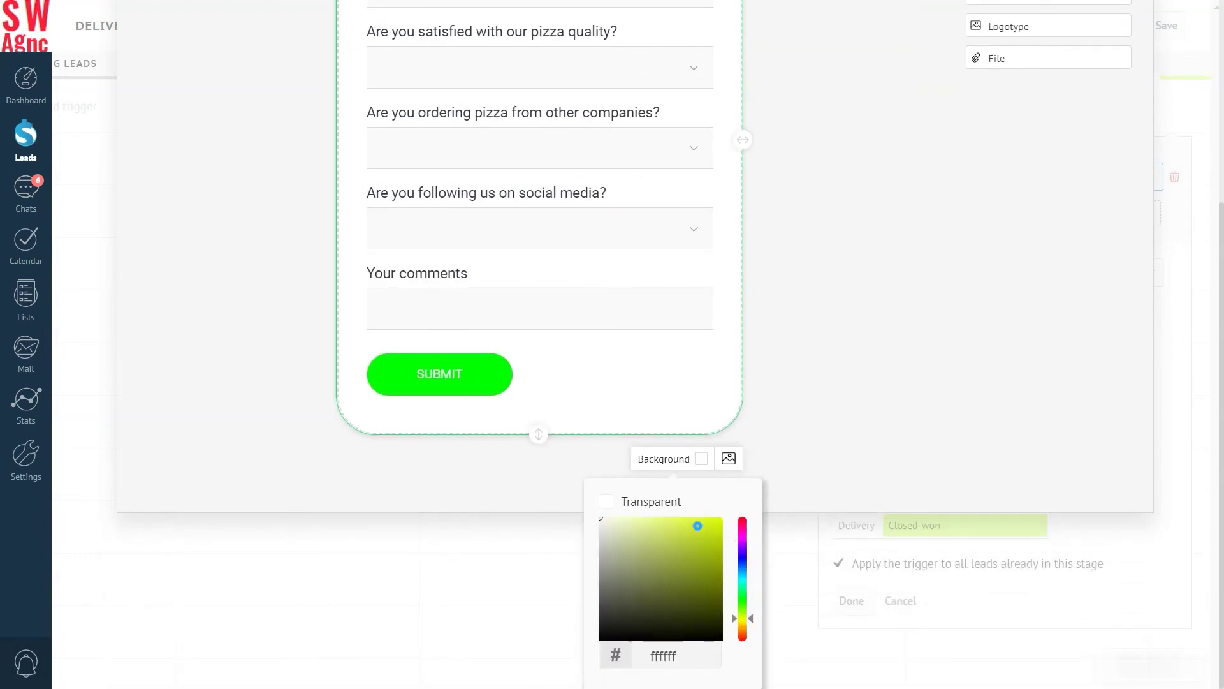
drag(697, 525, 721, 517)
drag(742, 618, 742, 620)
click(649, 379)
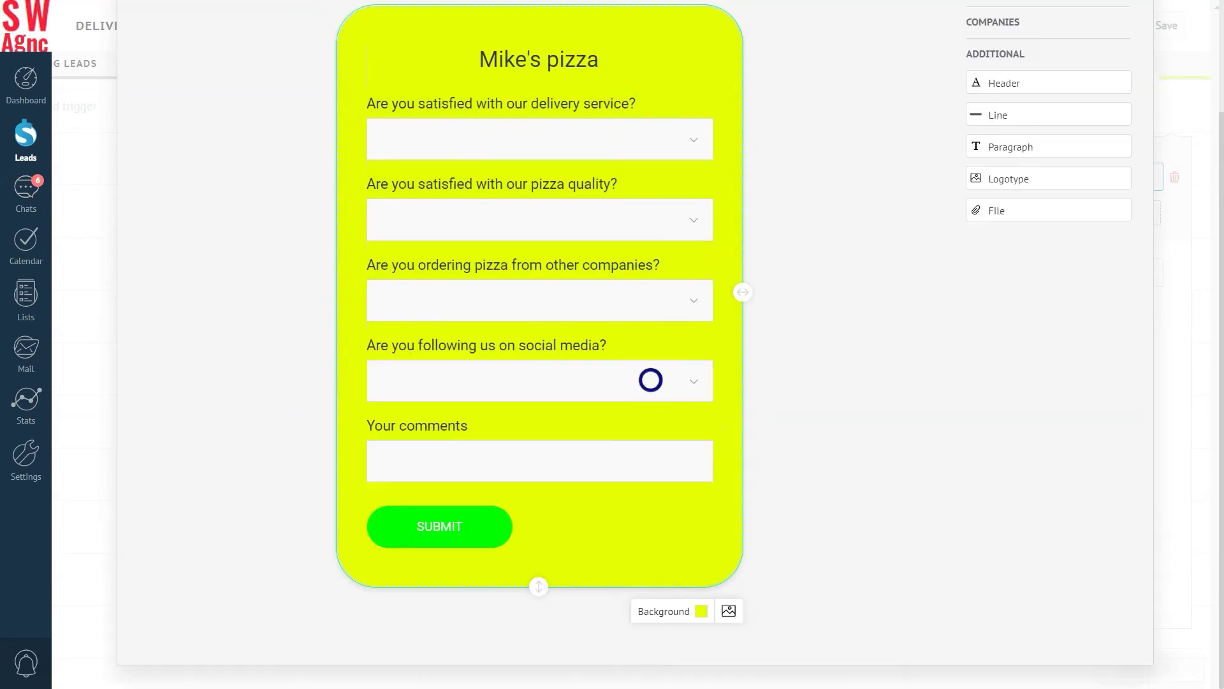
click(734, 607)
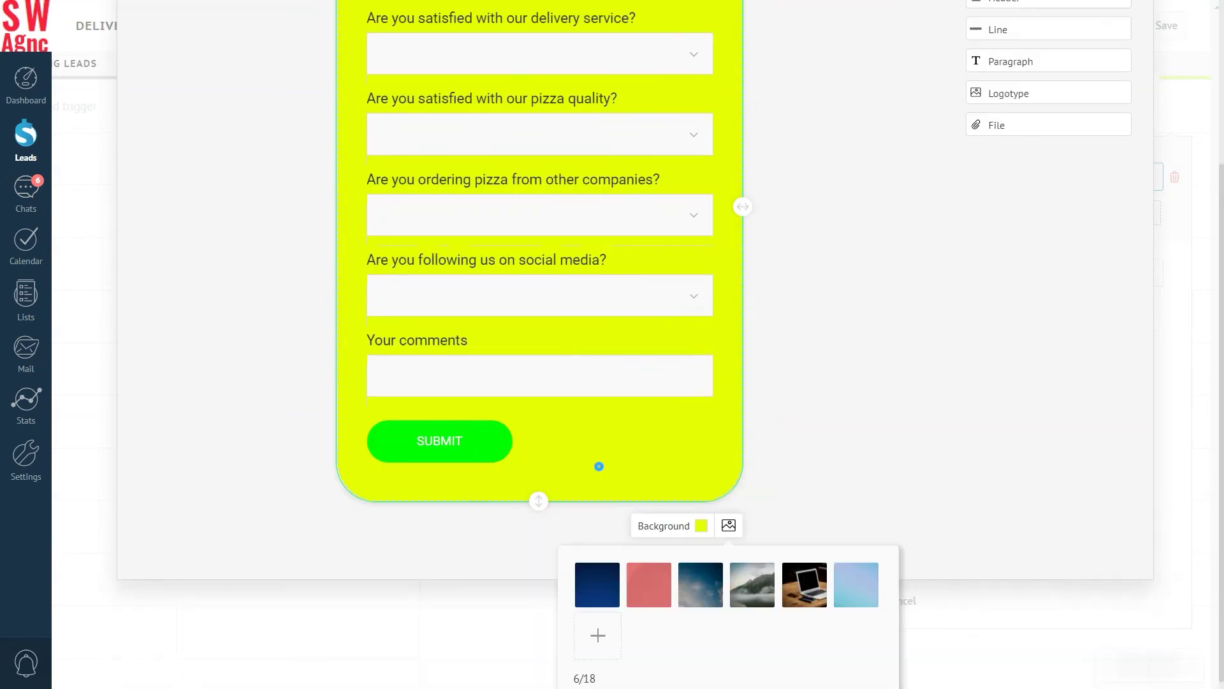
click(599, 465)
scroll(635, 344, up, 2)
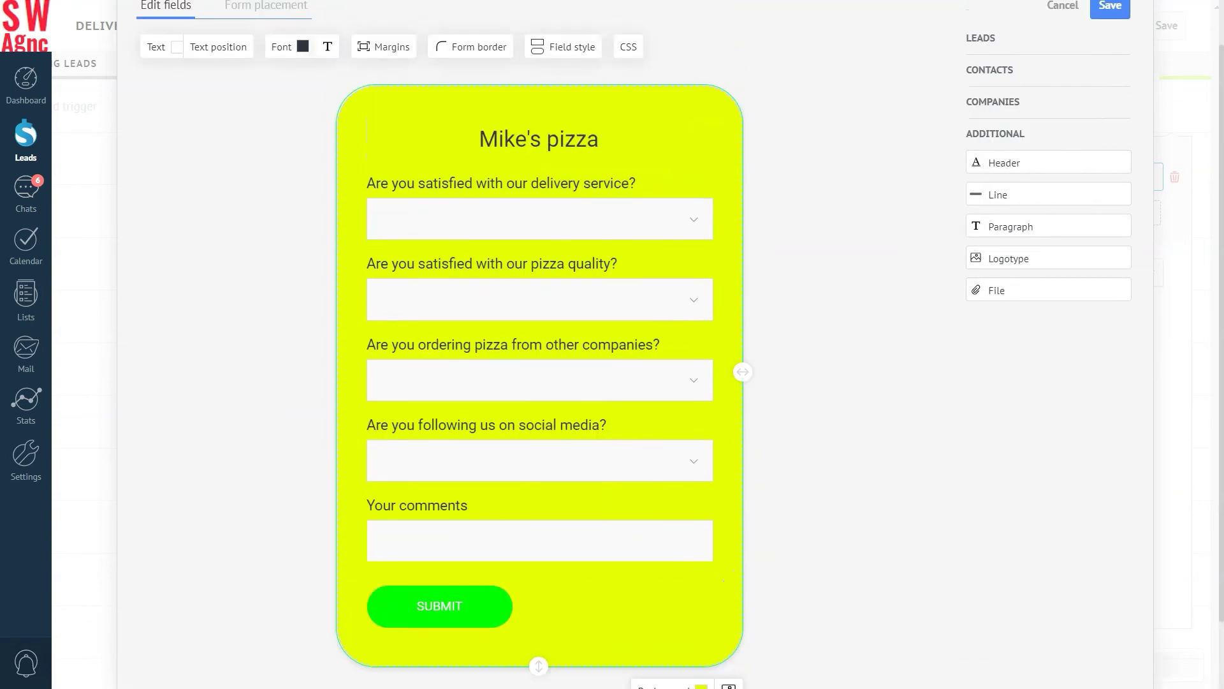
scroll(635, 344, up, 1)
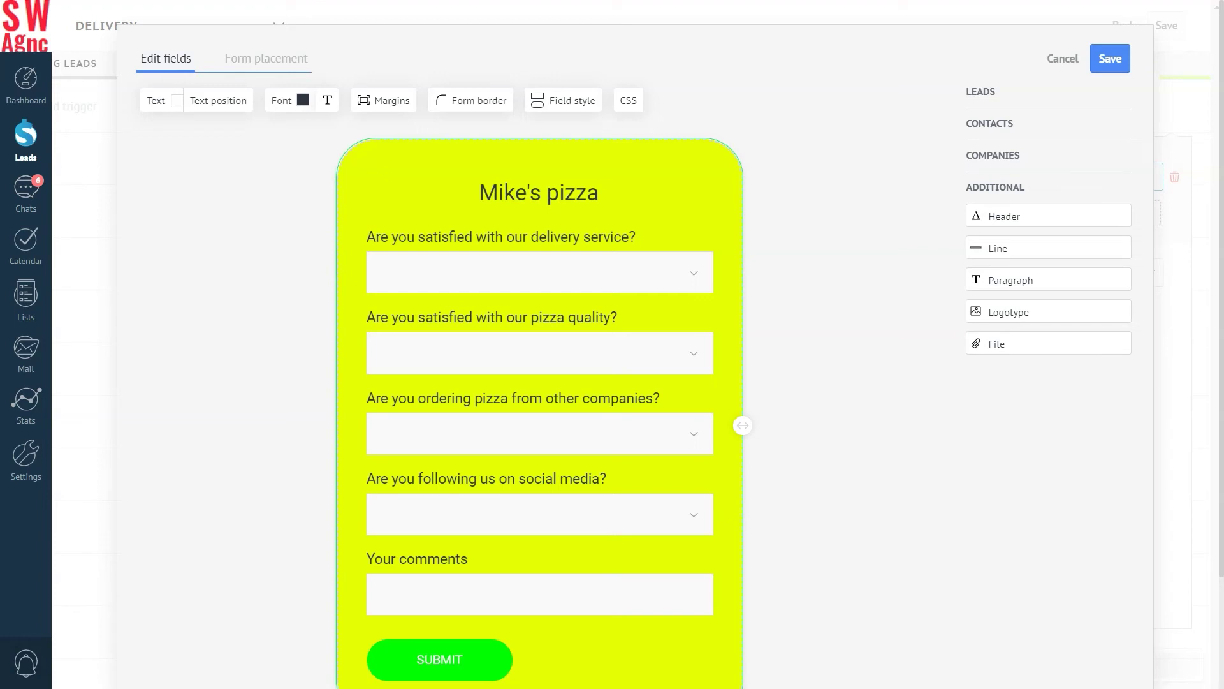
In Form placement, upload the pizza picture as the page background image, keeping the form centred.
click(255, 58)
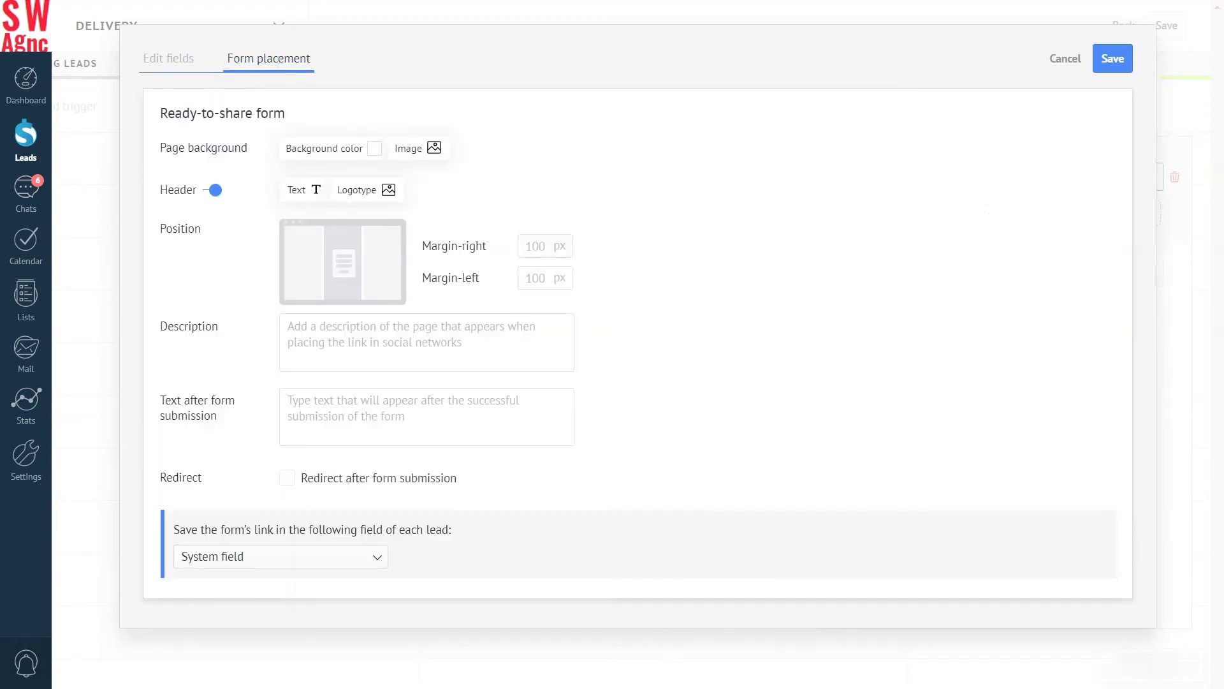
click(368, 148)
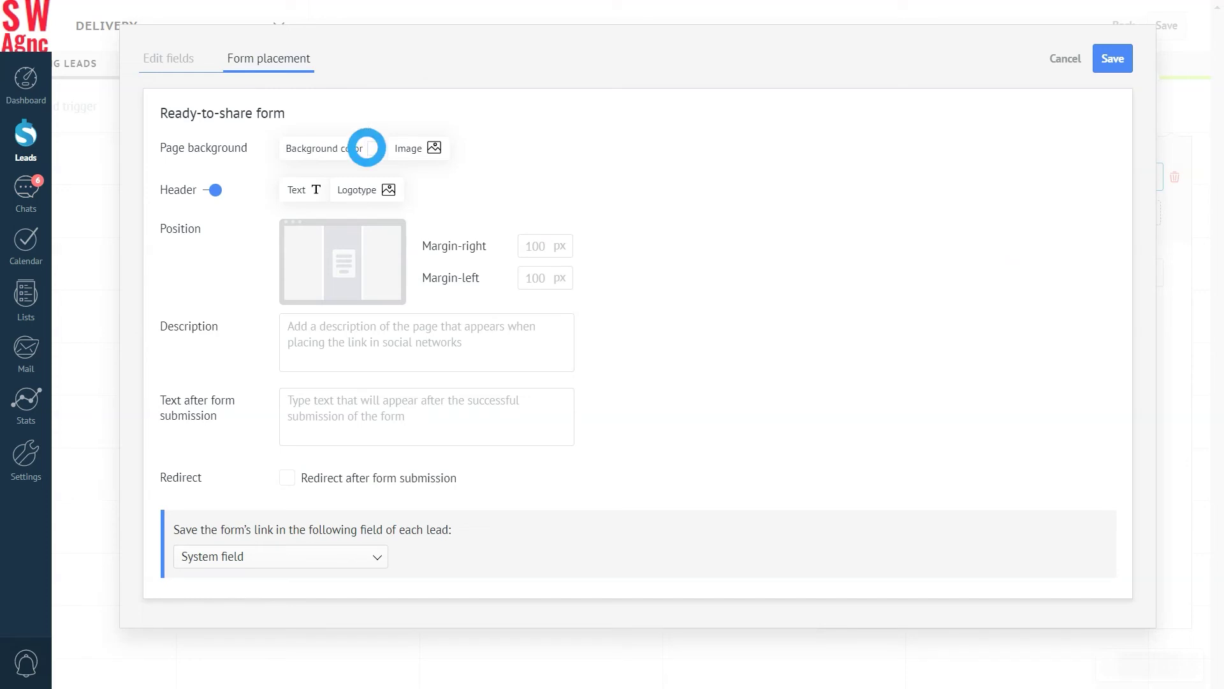
click(417, 154)
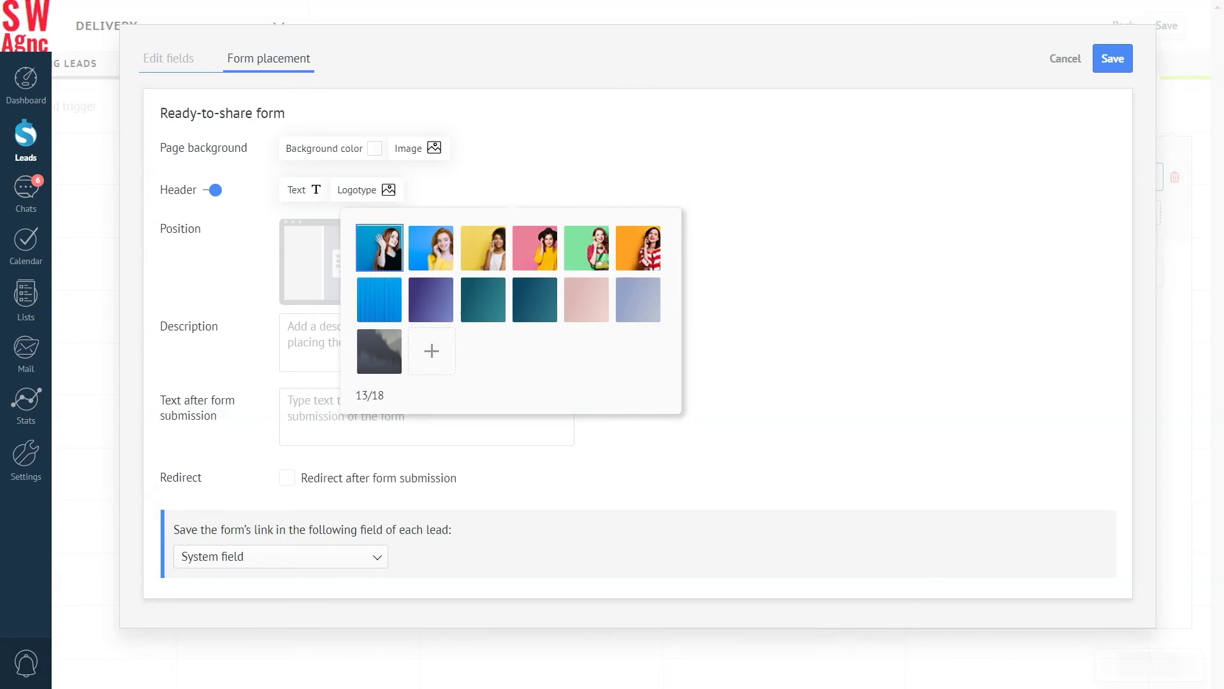
click(431, 351)
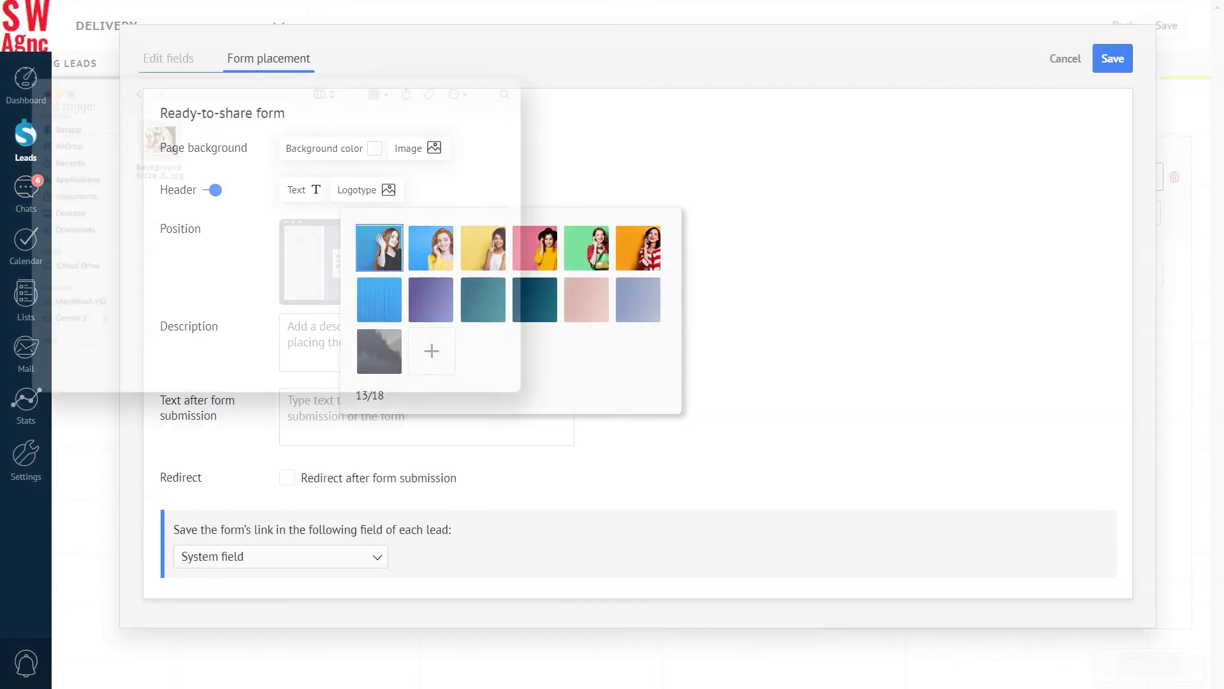
click(210, 127)
key(Return)
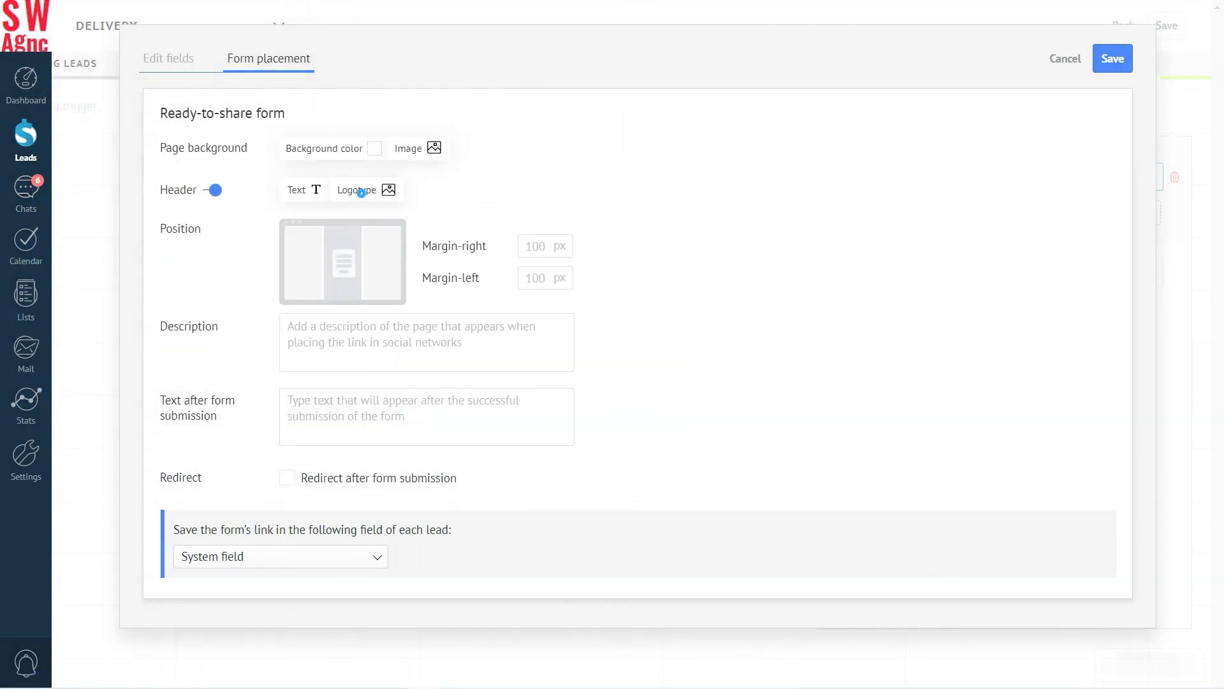
click(363, 190)
click(322, 248)
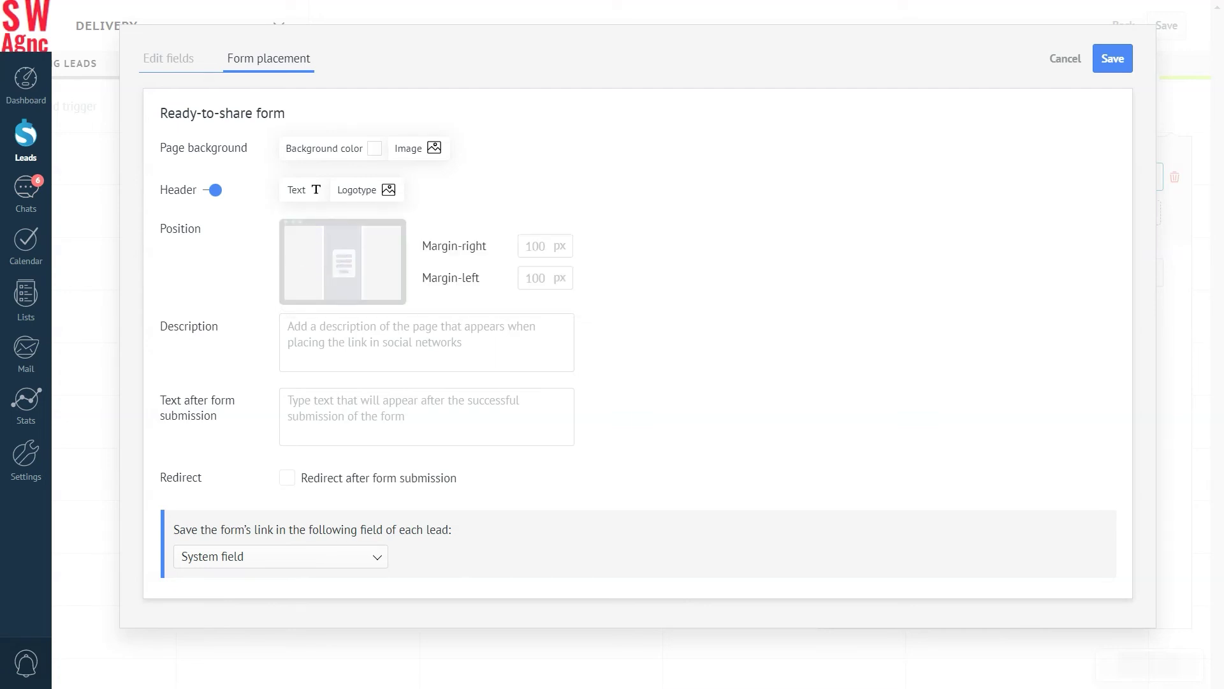
click(534, 246)
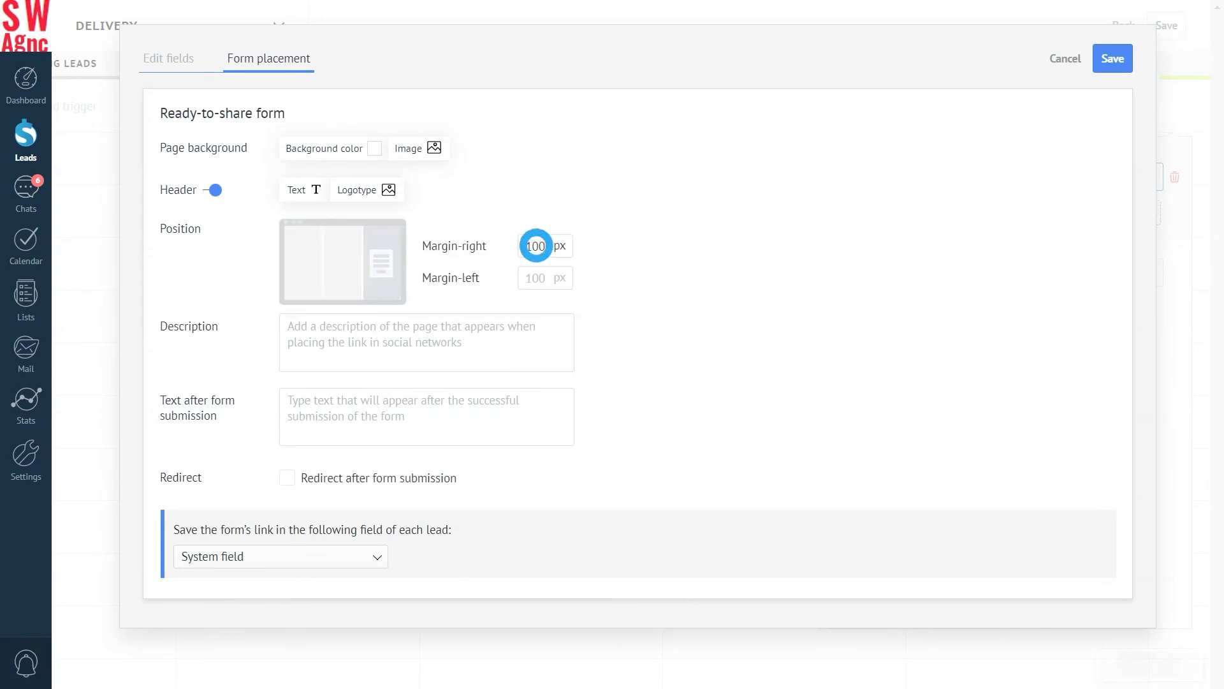
click(343, 262)
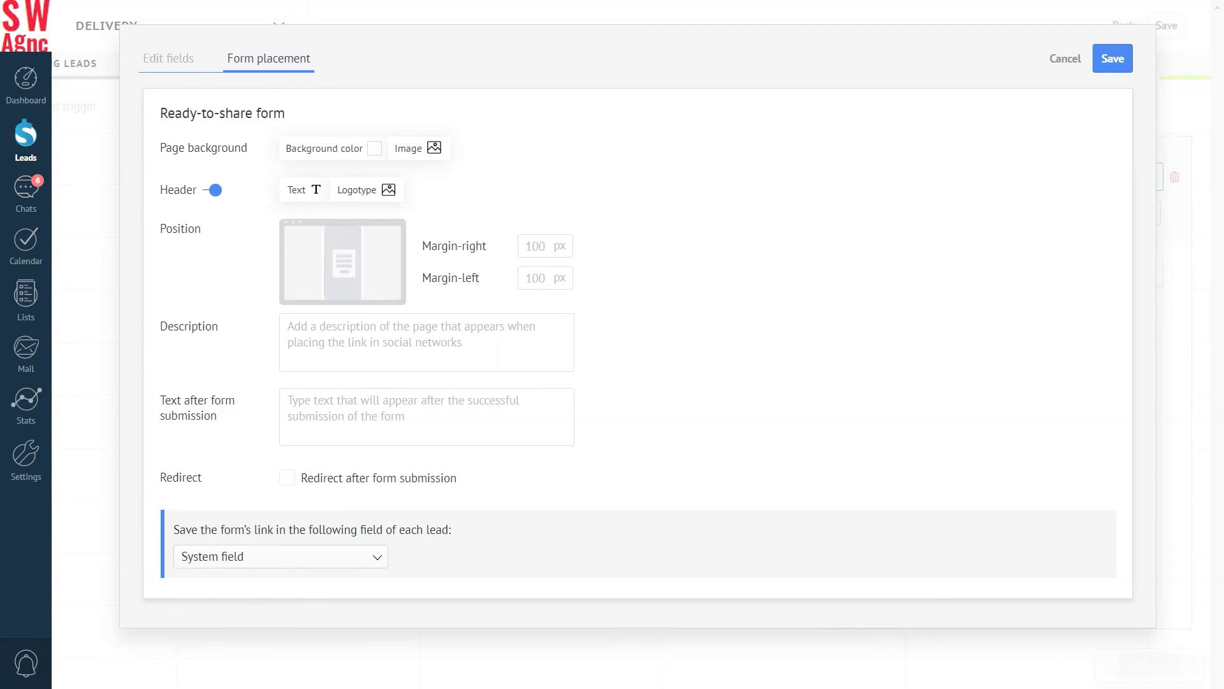
Paste the description 'Let us get to know you even better :)' and a post-submission thank-you message.
click(295, 331)
text(Let us get to know you even better :))
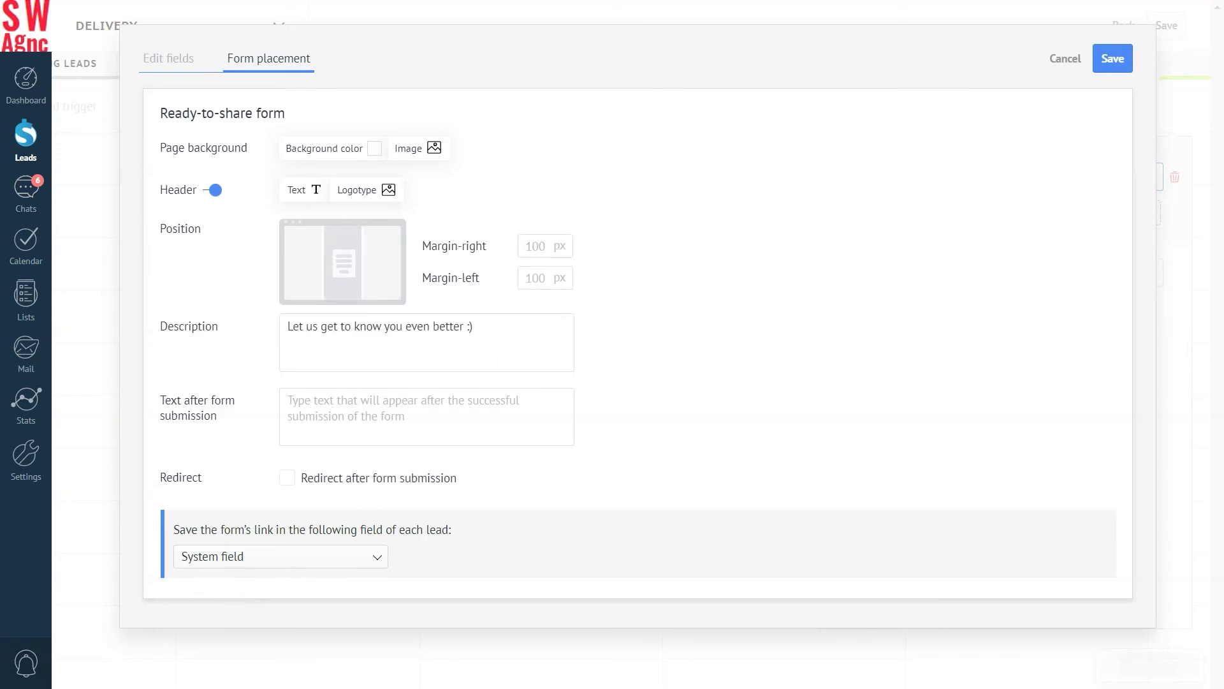
click(297, 407)
text(Thanks for submitting the form, you’re helping us to improve our service!)
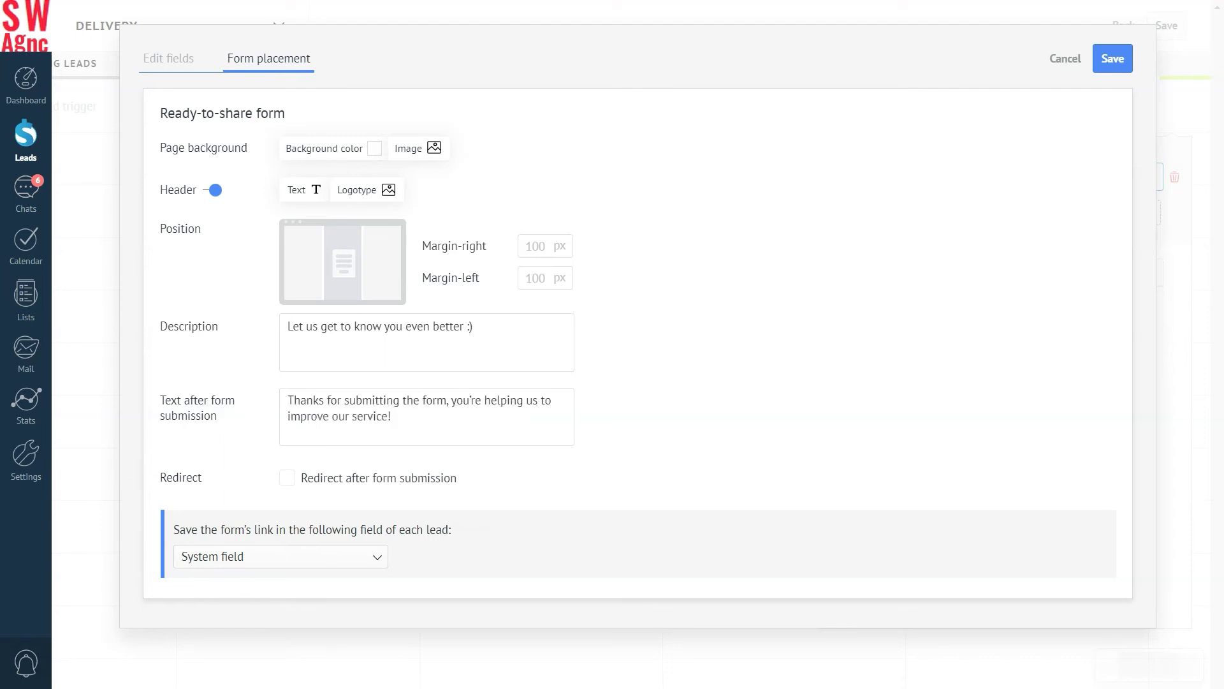
Redirect respondents to the pizzeria's Instagram page 5 seconds after submitting the form.
click(287, 477)
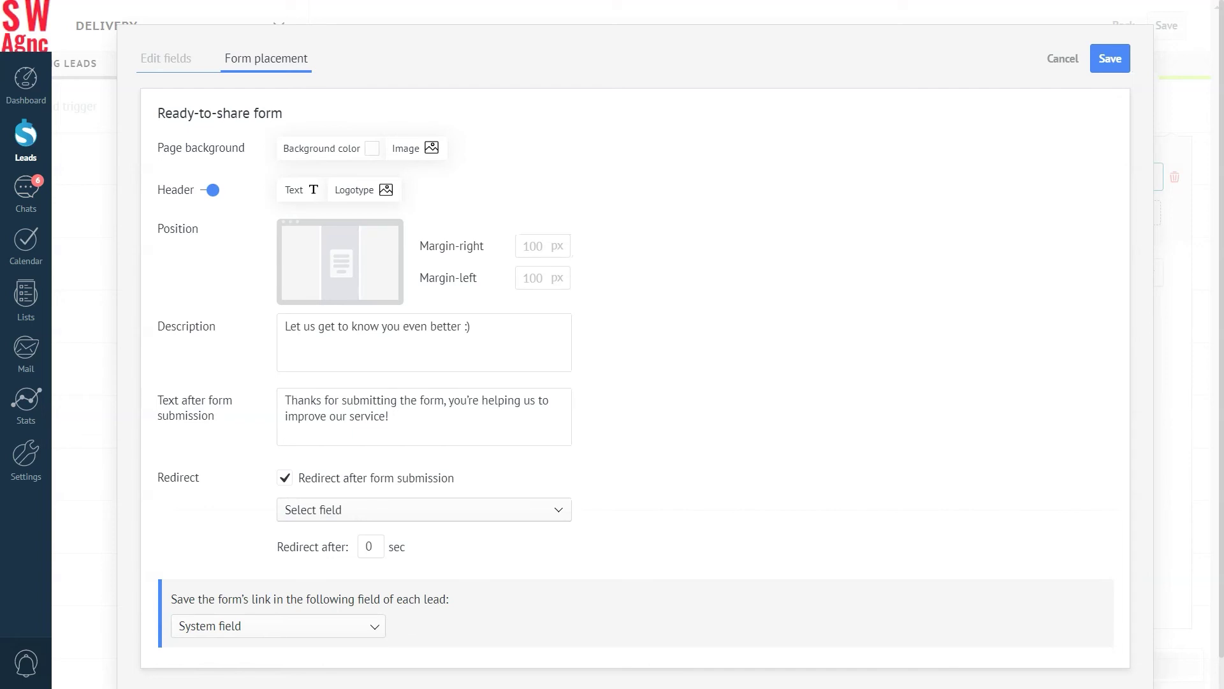
click(315, 511)
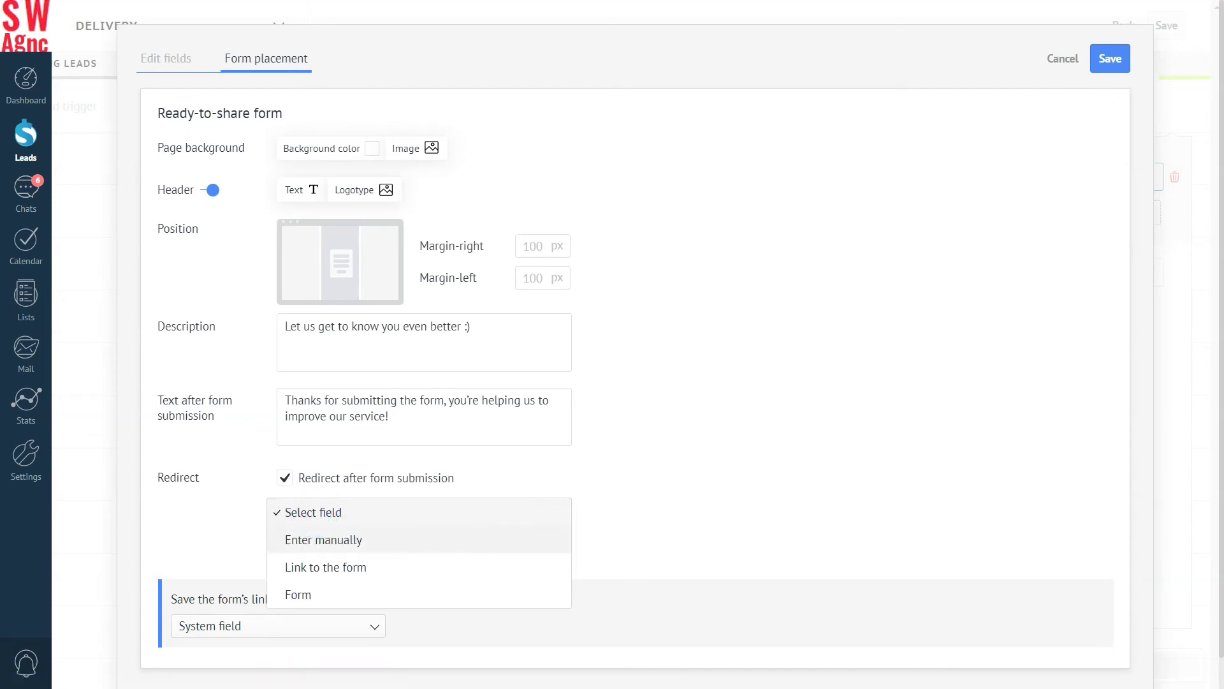
click(284, 539)
click(289, 546)
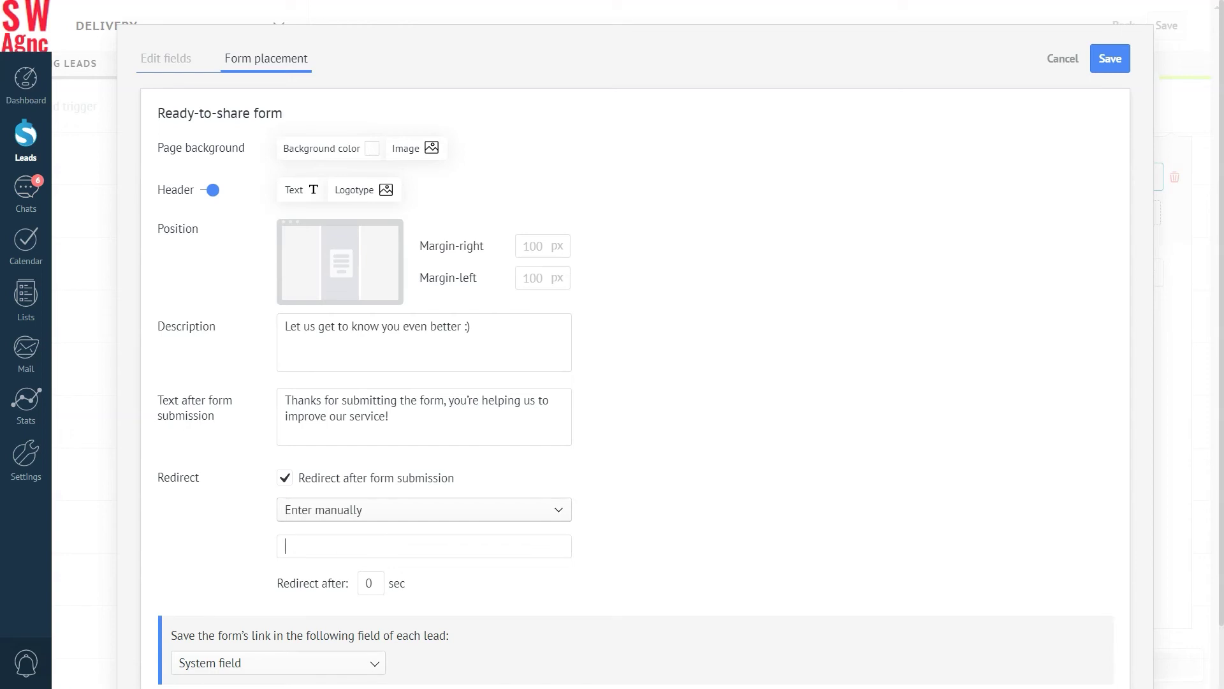
text(https://www.instagram.com/mikepizzeria/)
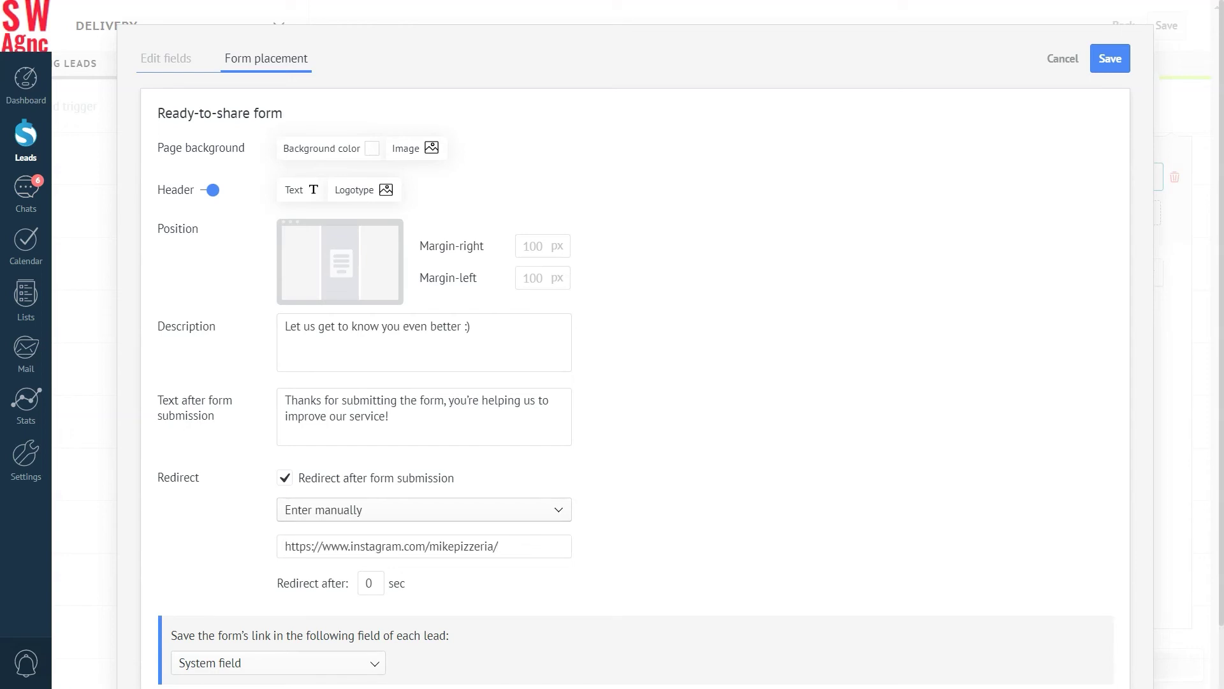
click(369, 582)
key(BackSpace)
text(5)
Store the form link in the lead's Link to the form field.
scroll(635, 344, down, 1)
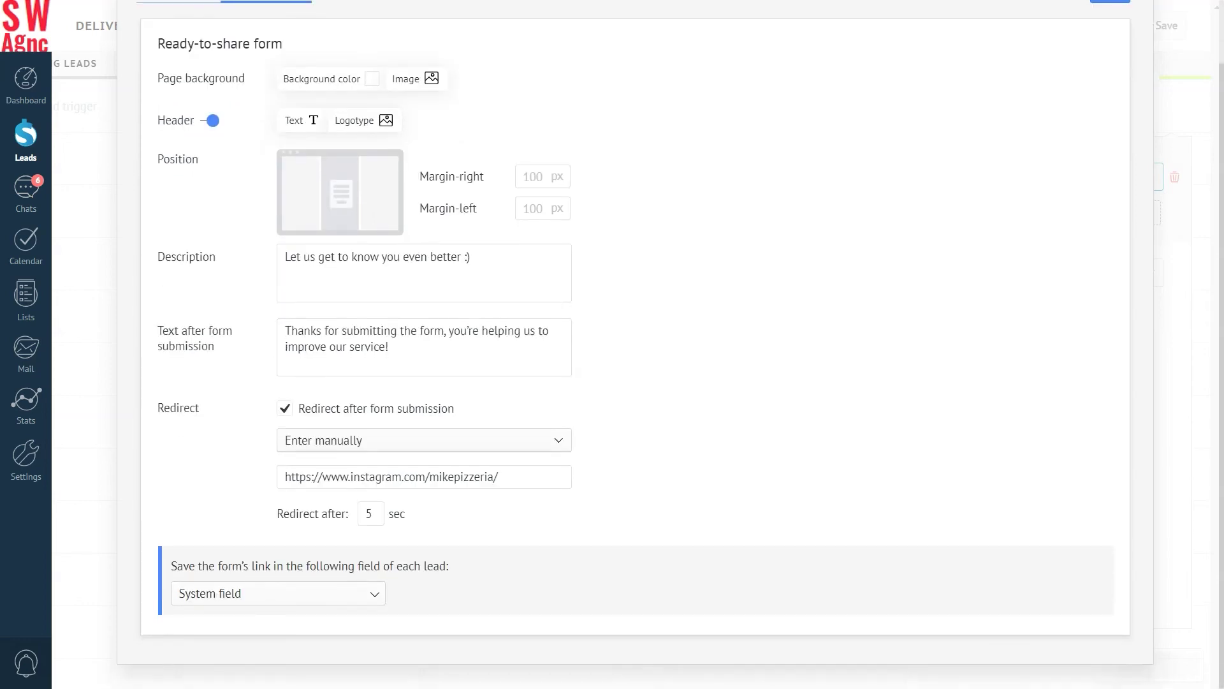
click(374, 593)
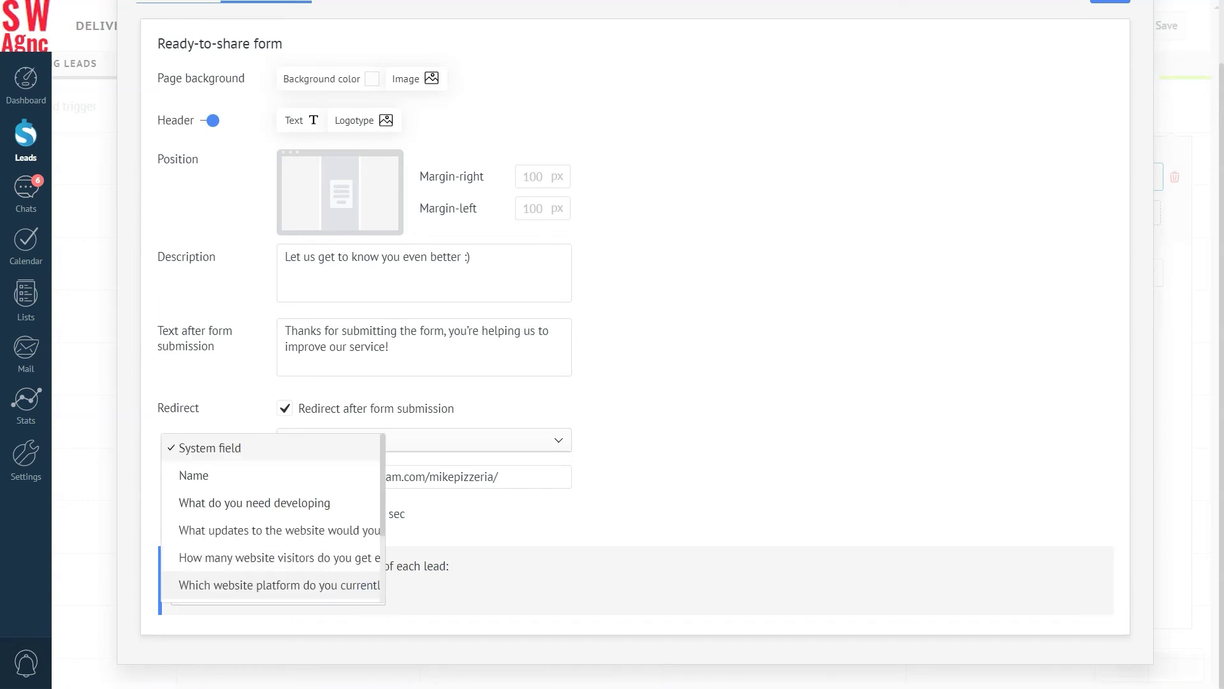
scroll(203, 588, down, 1)
click(202, 588)
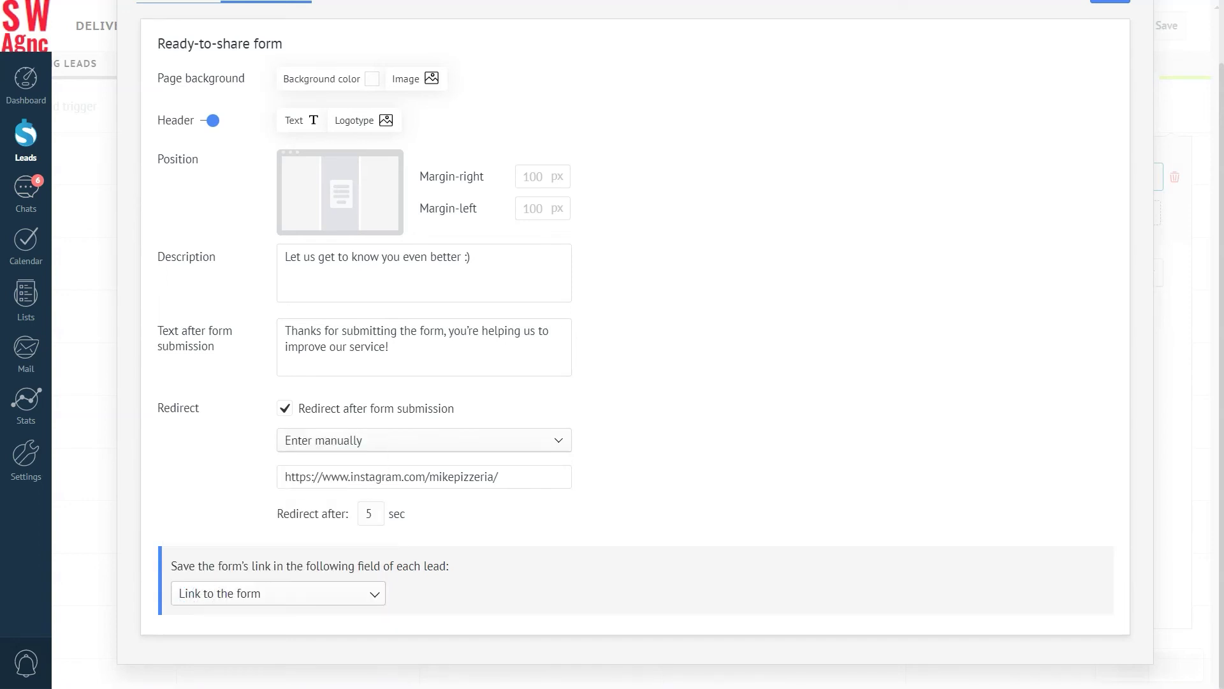
scroll(635, 344, up, 1)
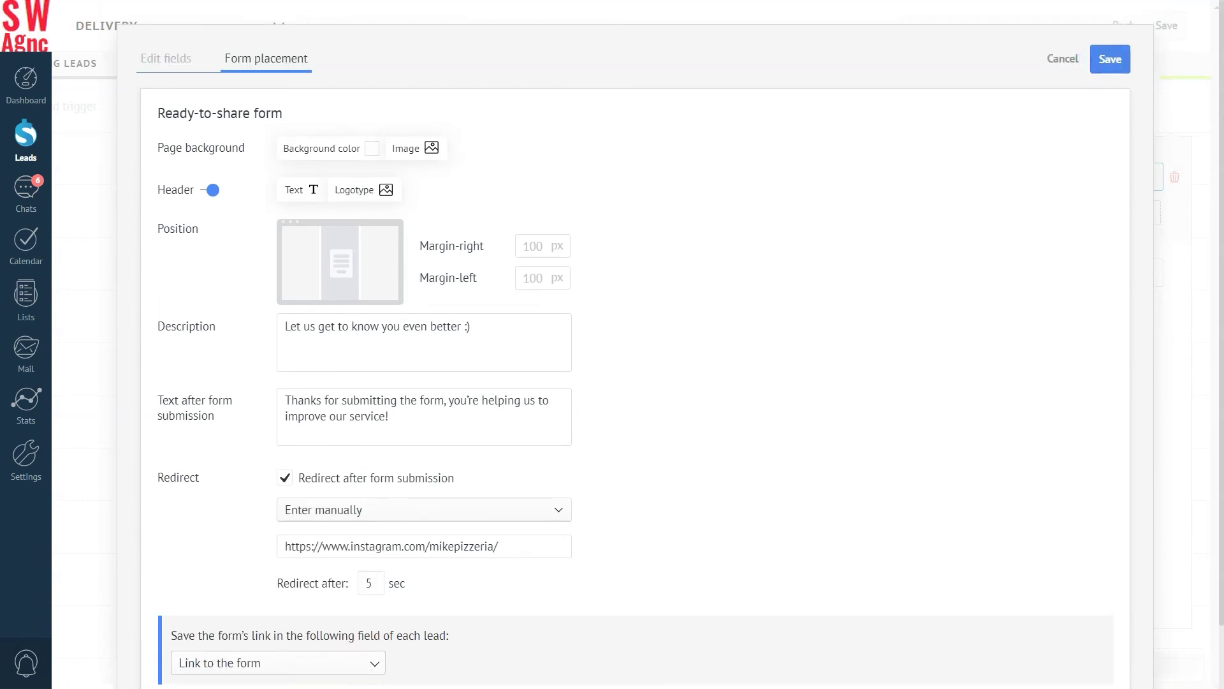
Save the form, the Generate form trigger and the pipeline, then return to the Delivery board.
click(1110, 59)
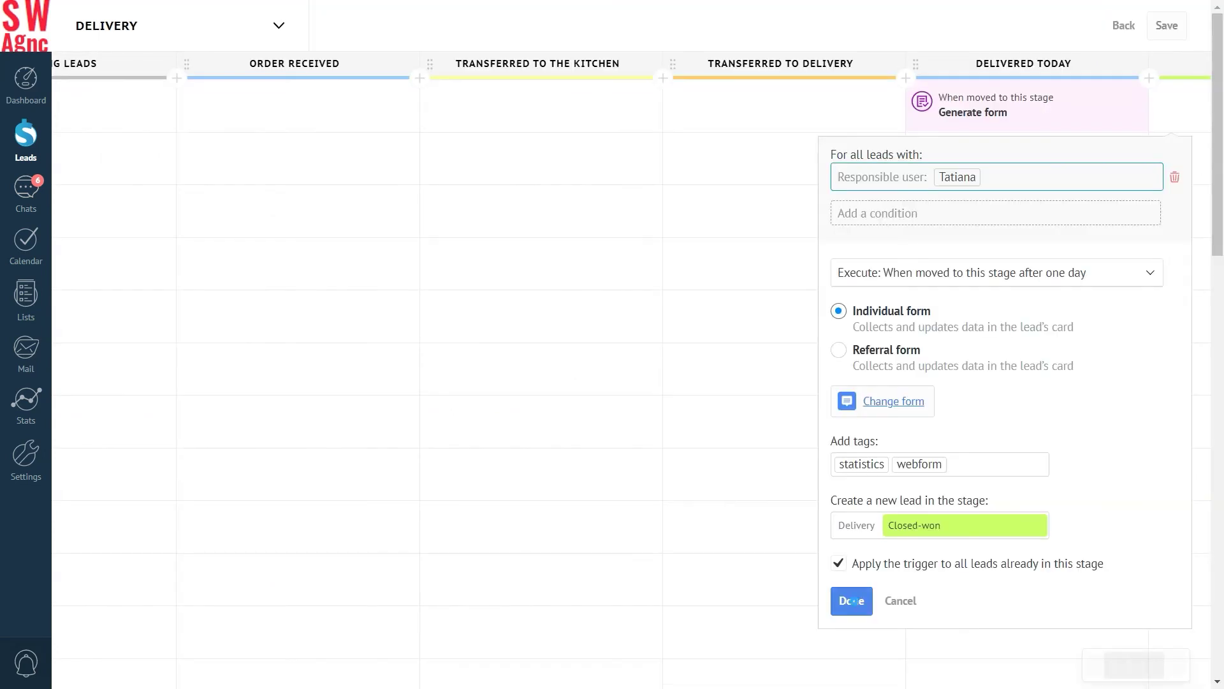
click(852, 600)
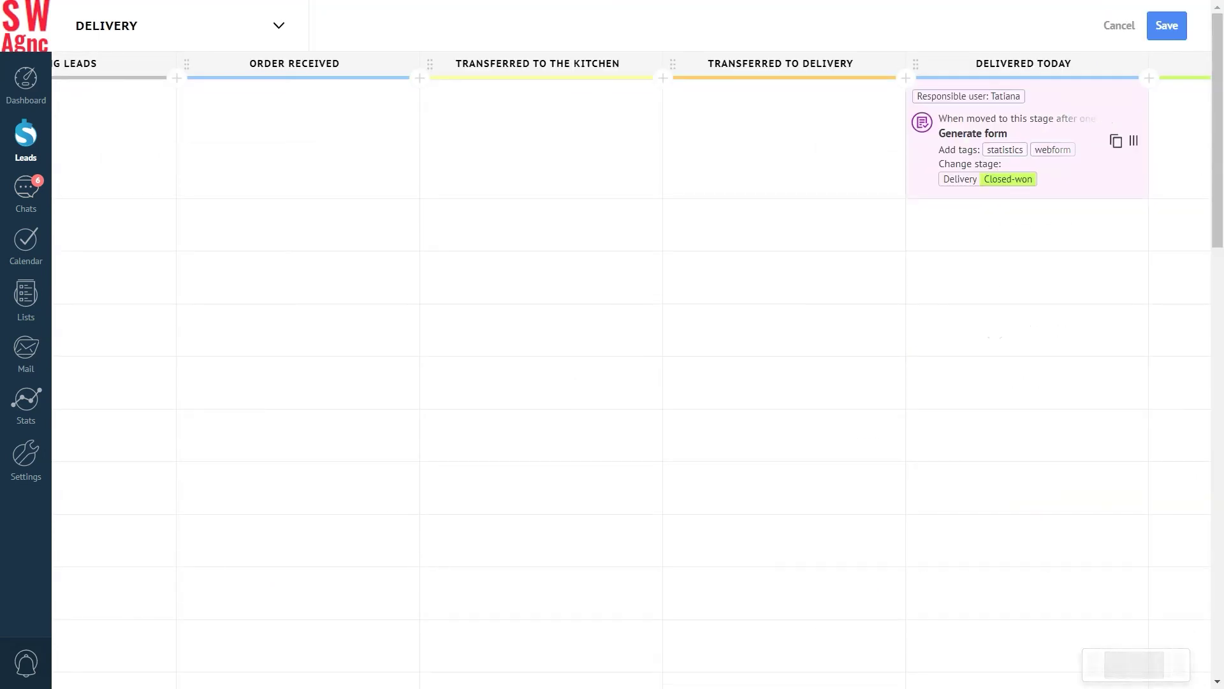
click(1167, 25)
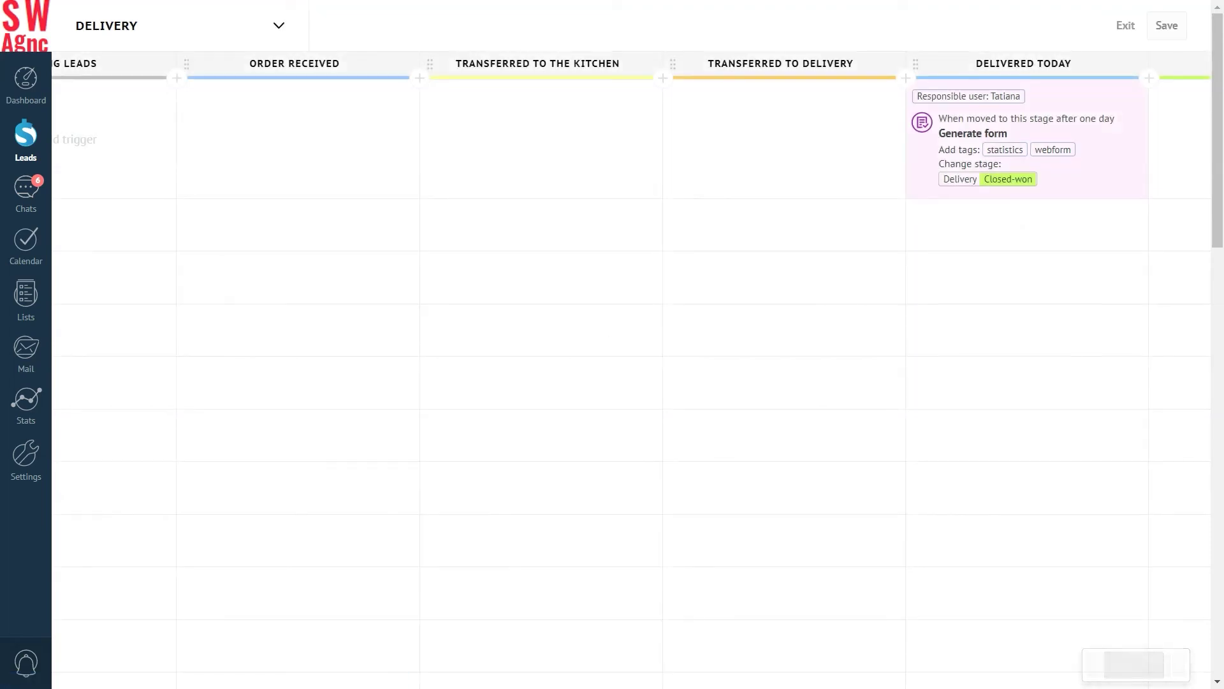
click(26, 135)
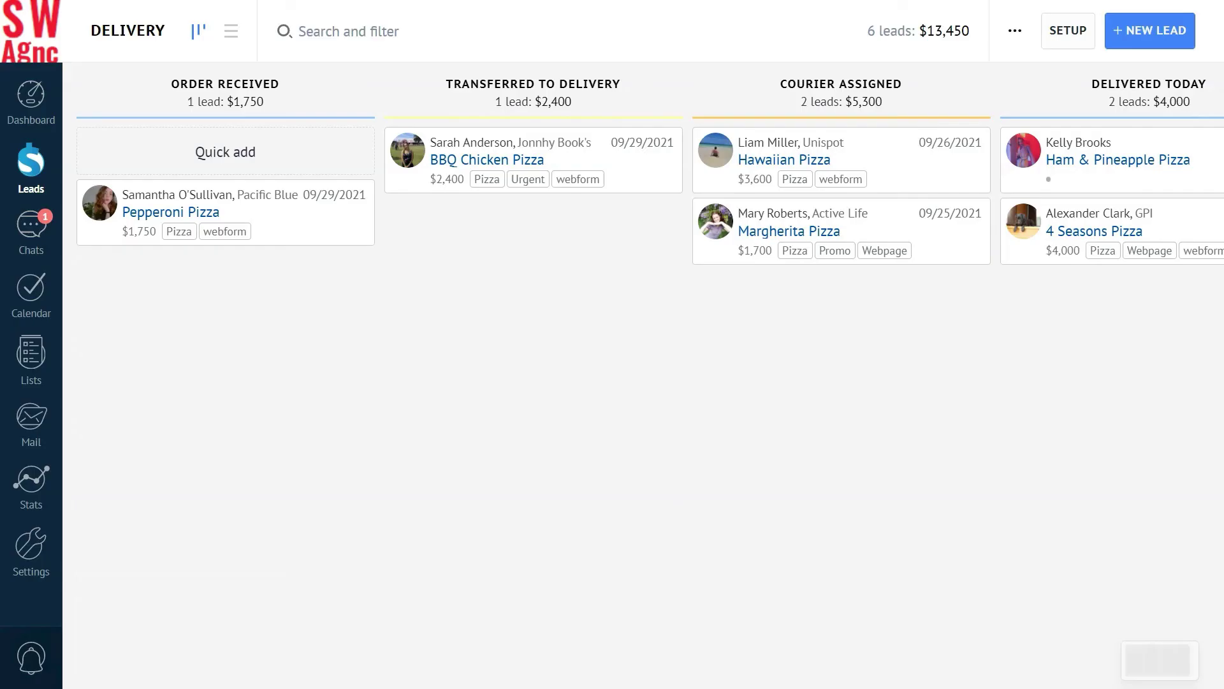
Copy the feedback form link from the Delivered today lead's Feedback form section.
click(1026, 150)
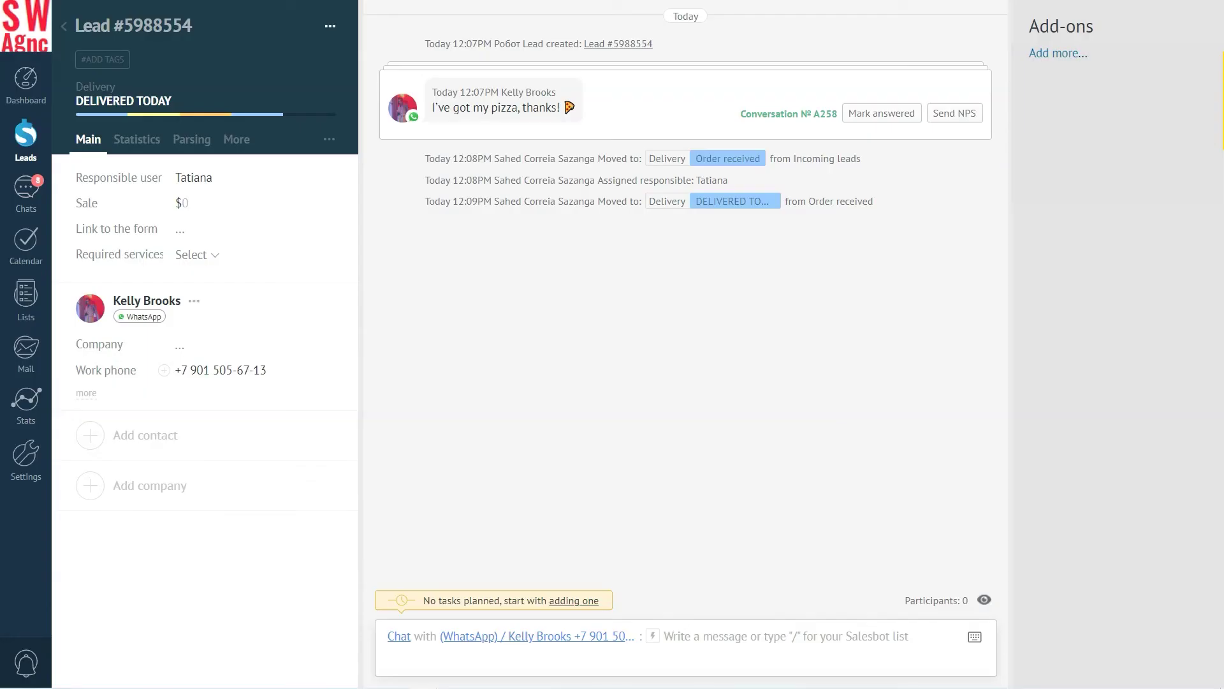
click(329, 139)
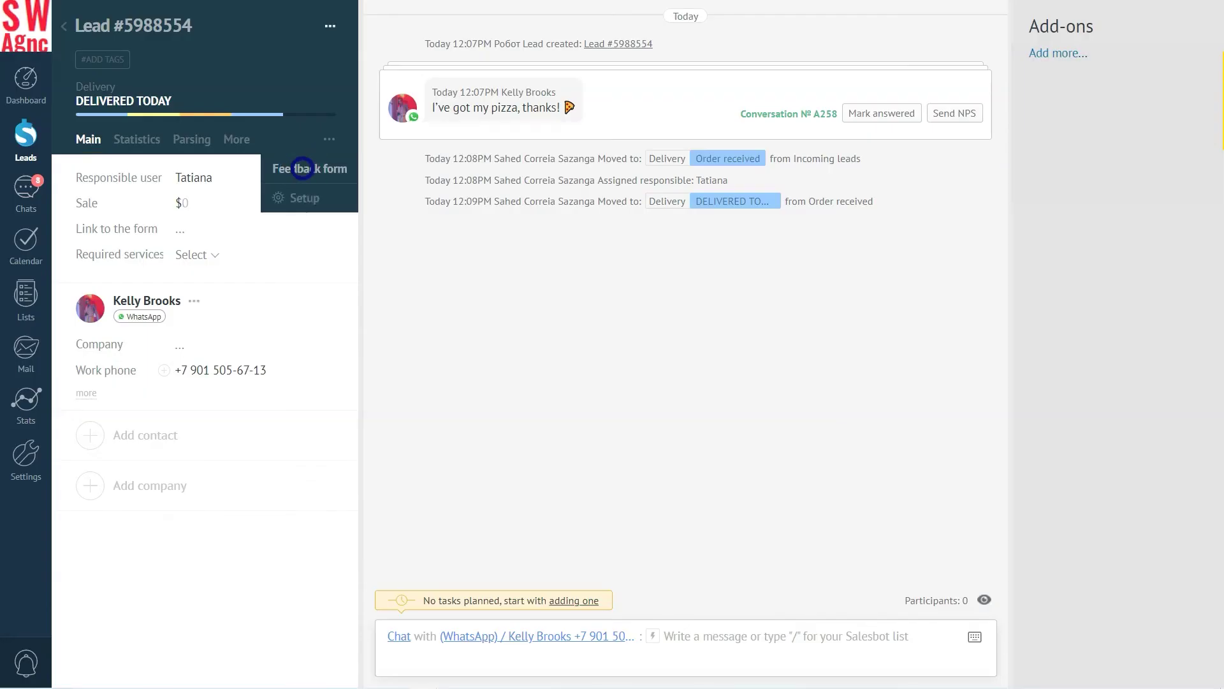
click(299, 168)
click(231, 178)
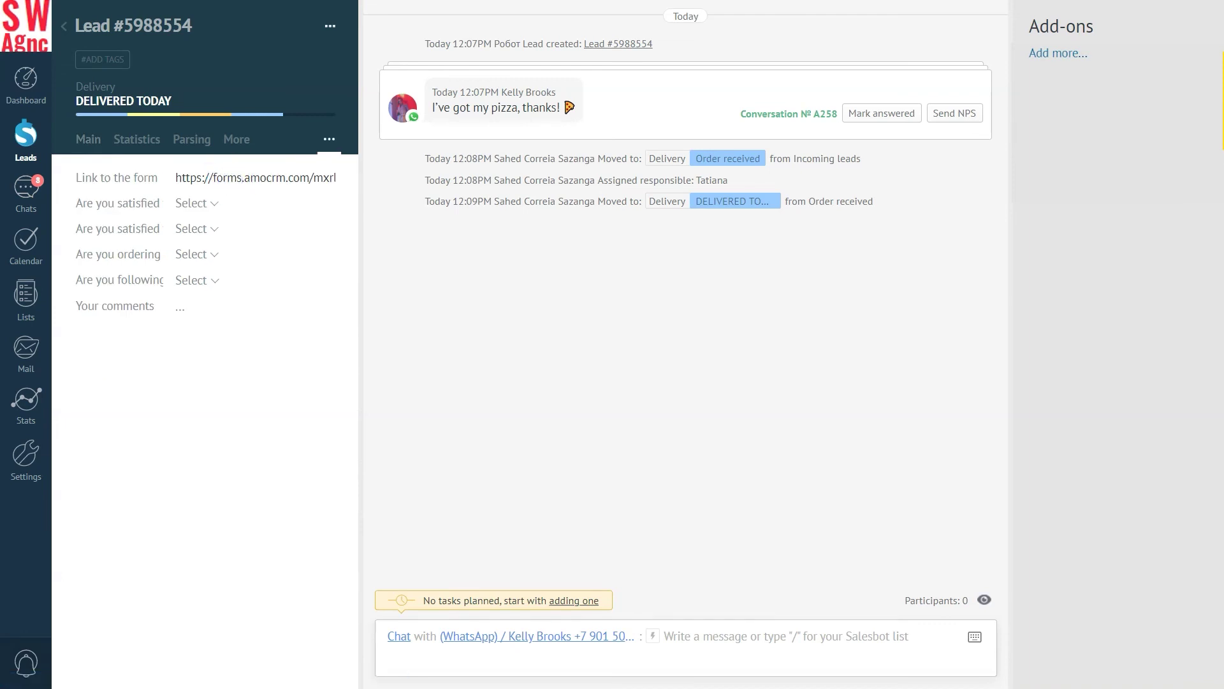
click(203, 232)
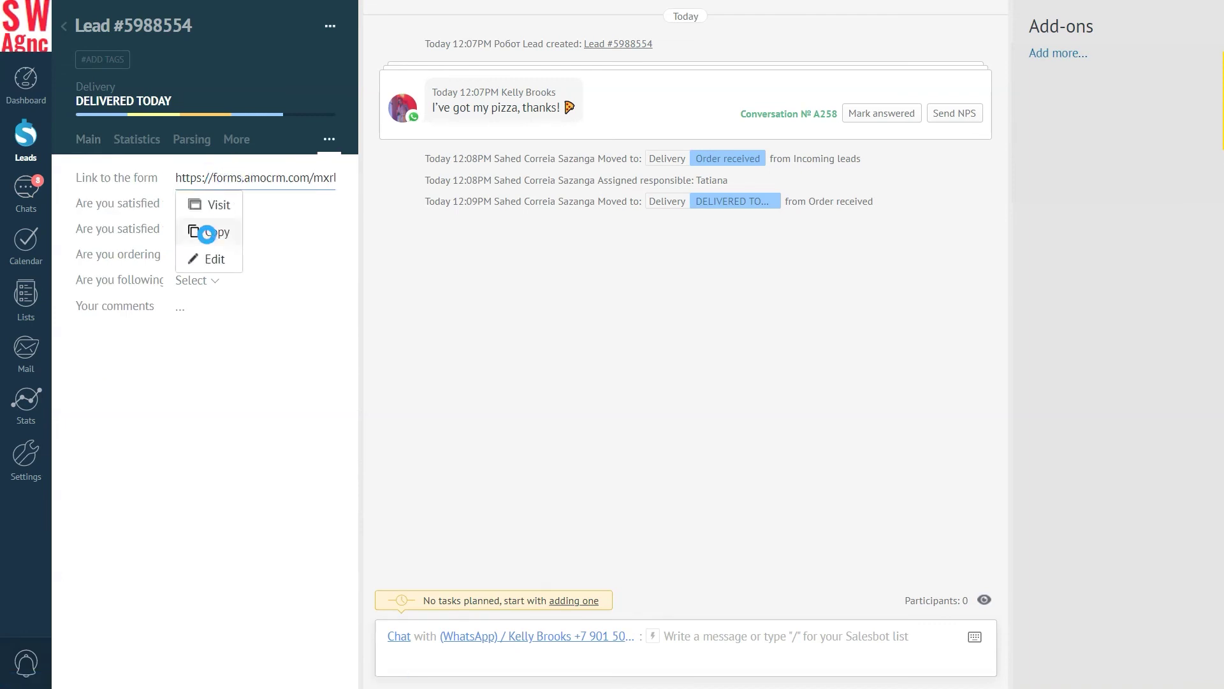
click(88, 139)
Send the customer a chat message containing the feedback request and form link.
click(396, 636)
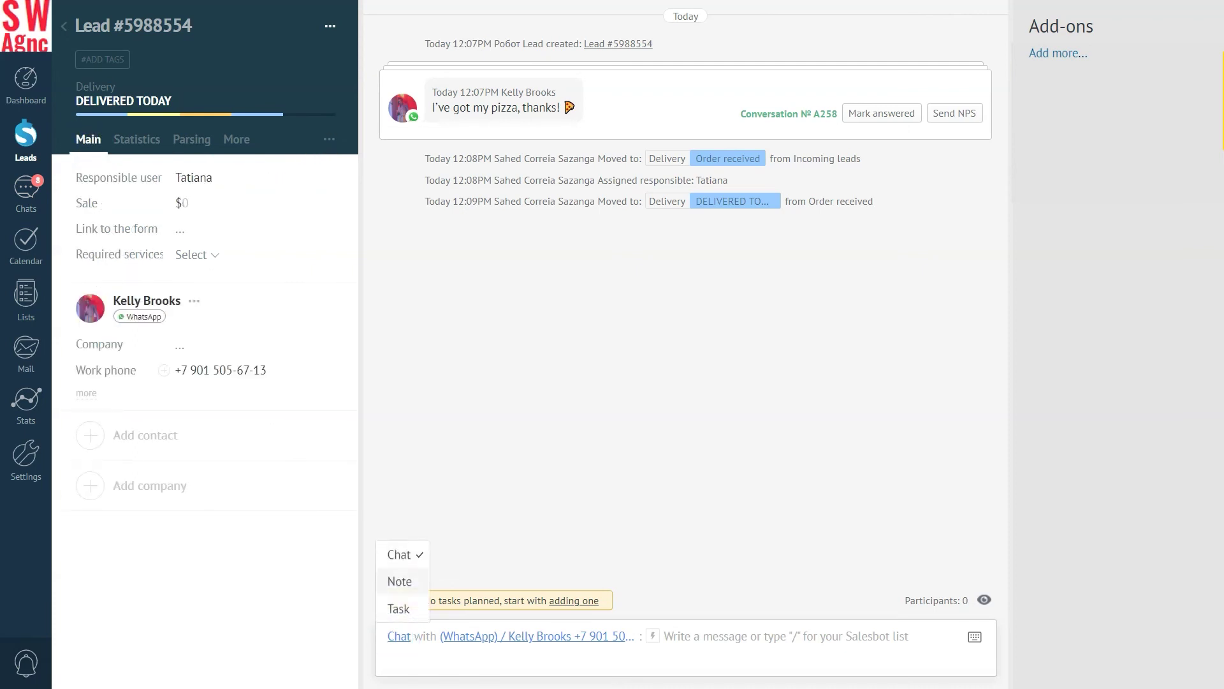
click(402, 554)
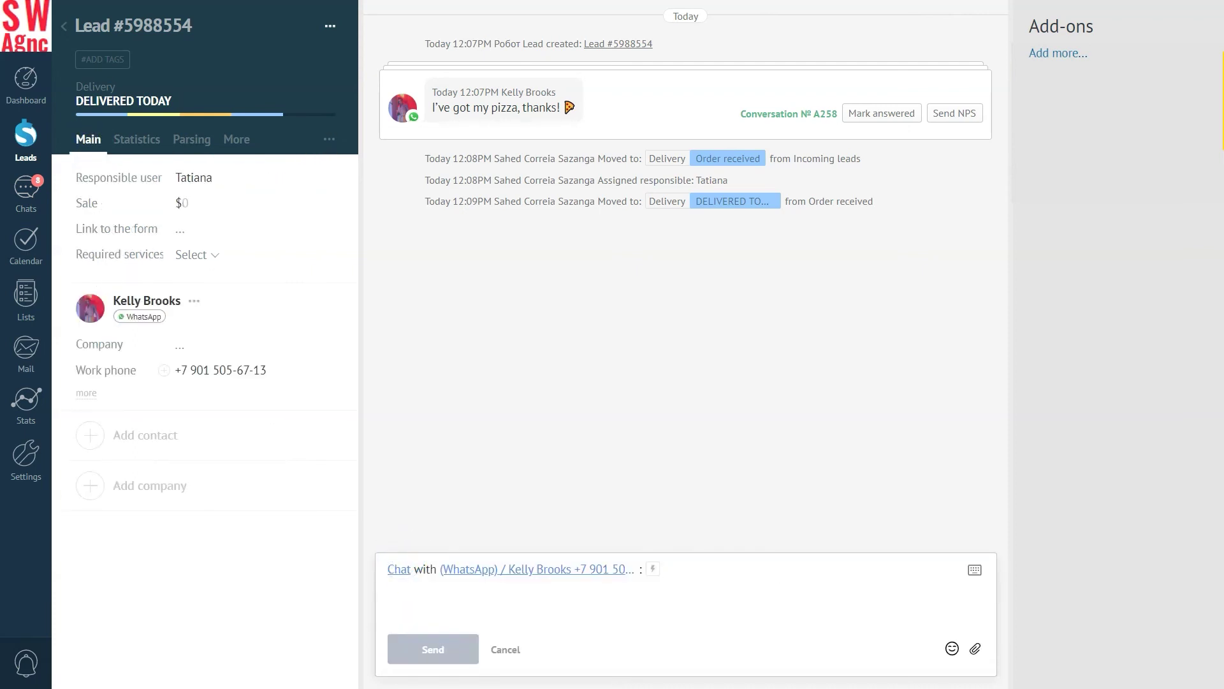
key(ctrl+v)
click(433, 649)
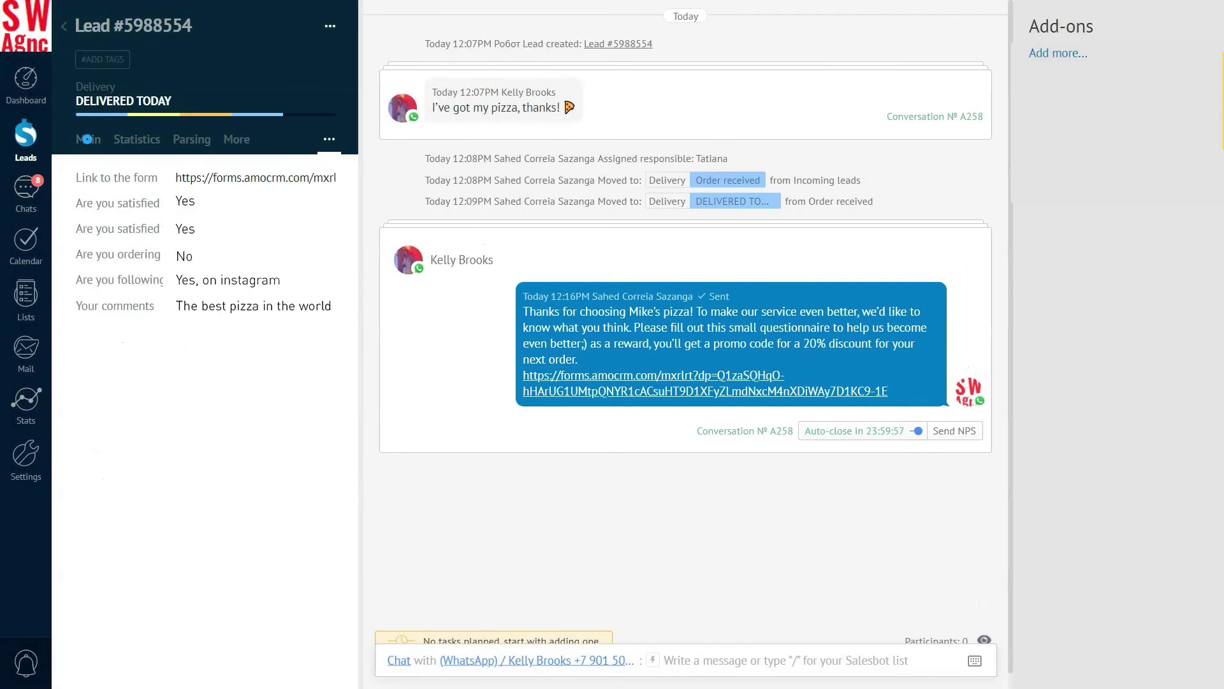
Return to the lead card's Main details after reviewing the submitted feedback answers.
click(87, 139)
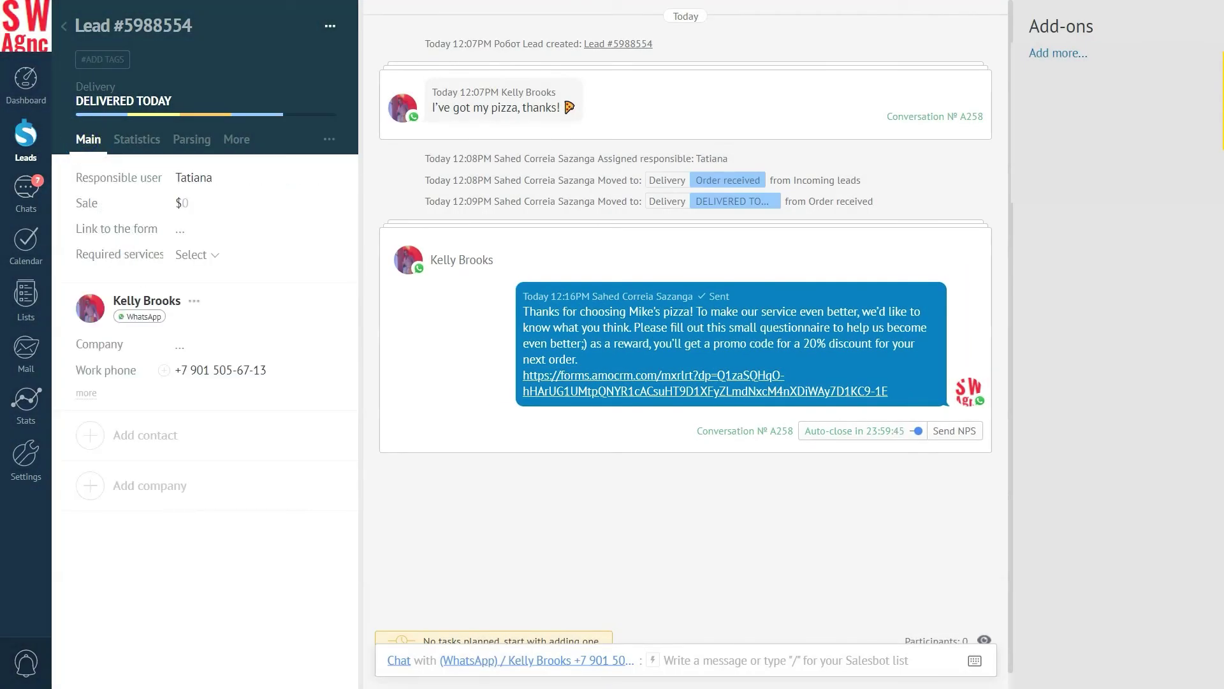